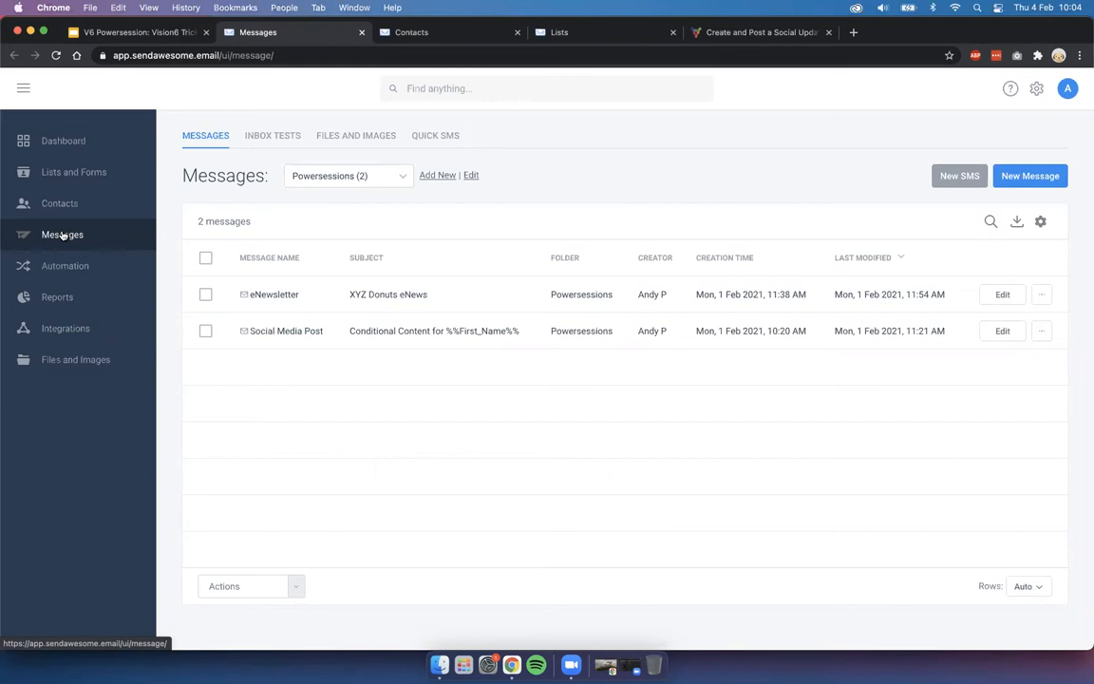
Open the Social Media Post message for editing and display its social media updates form
{"action": "double_click", "coordinate": [388, 332]}
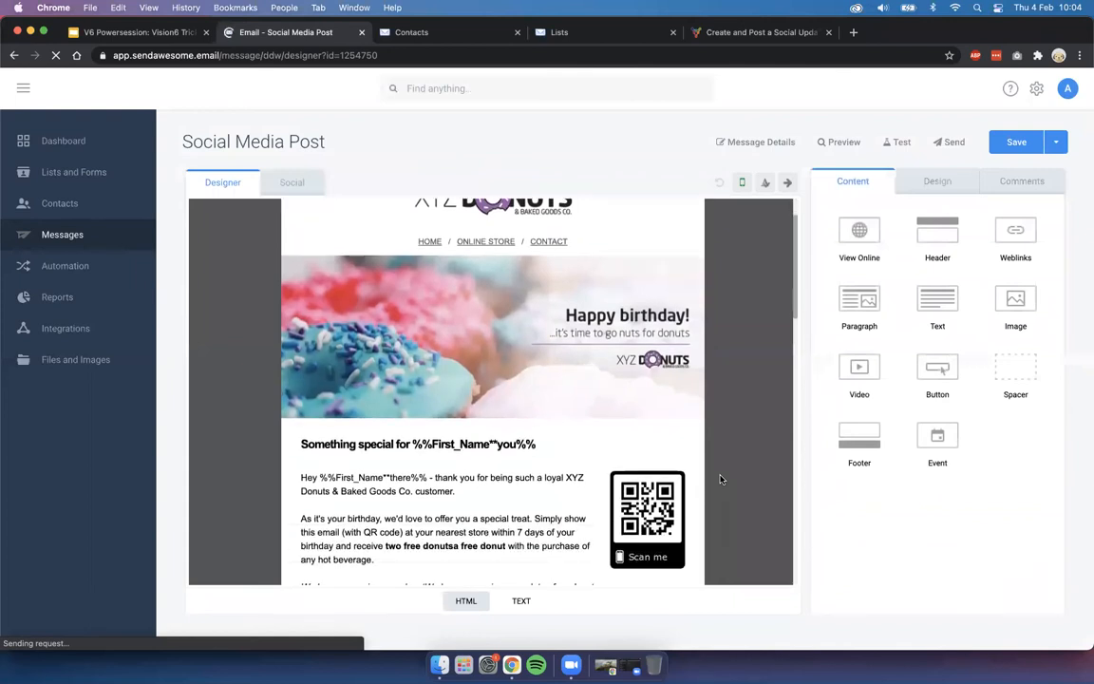
{"action": "scroll", "coordinate": [720, 479], "scroll_direction": "down", "scroll_amount": 10}
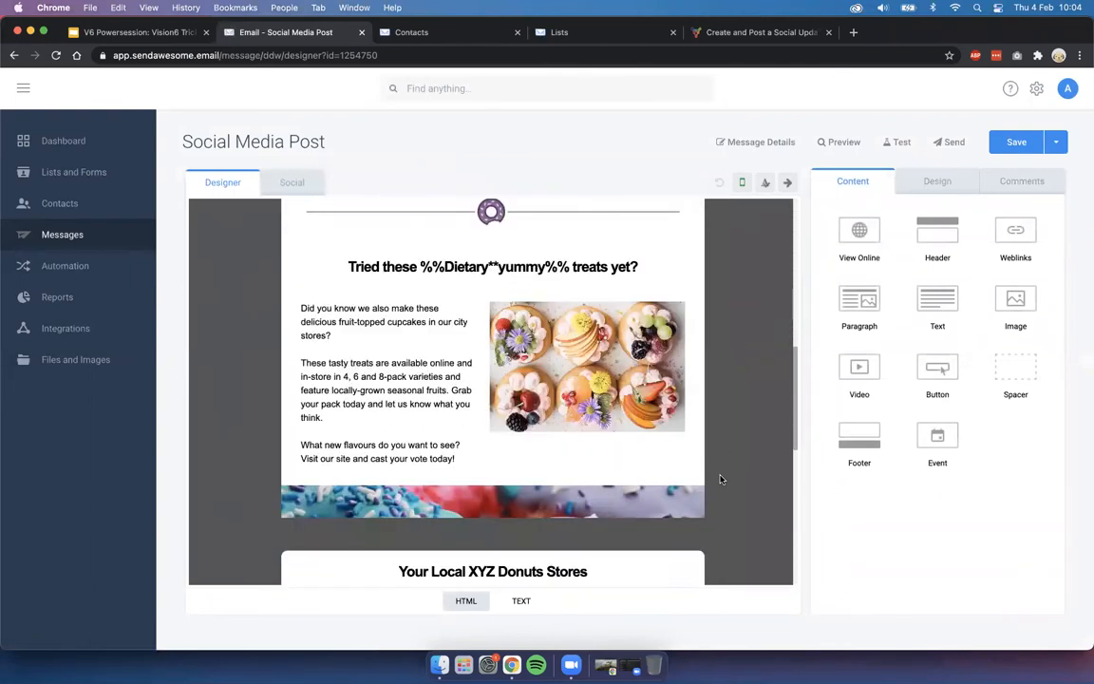
{"action": "scroll", "coordinate": [719, 478], "scroll_direction": "down", "scroll_amount": 1}
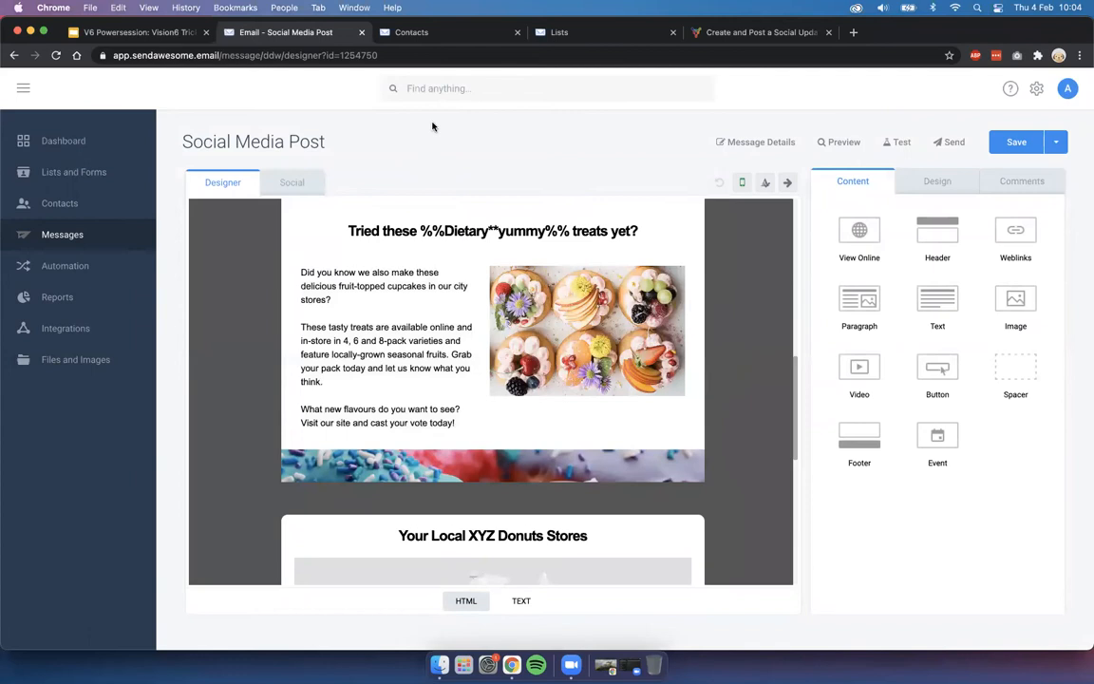
{"action": "left_click", "coordinate": [311, 182]}
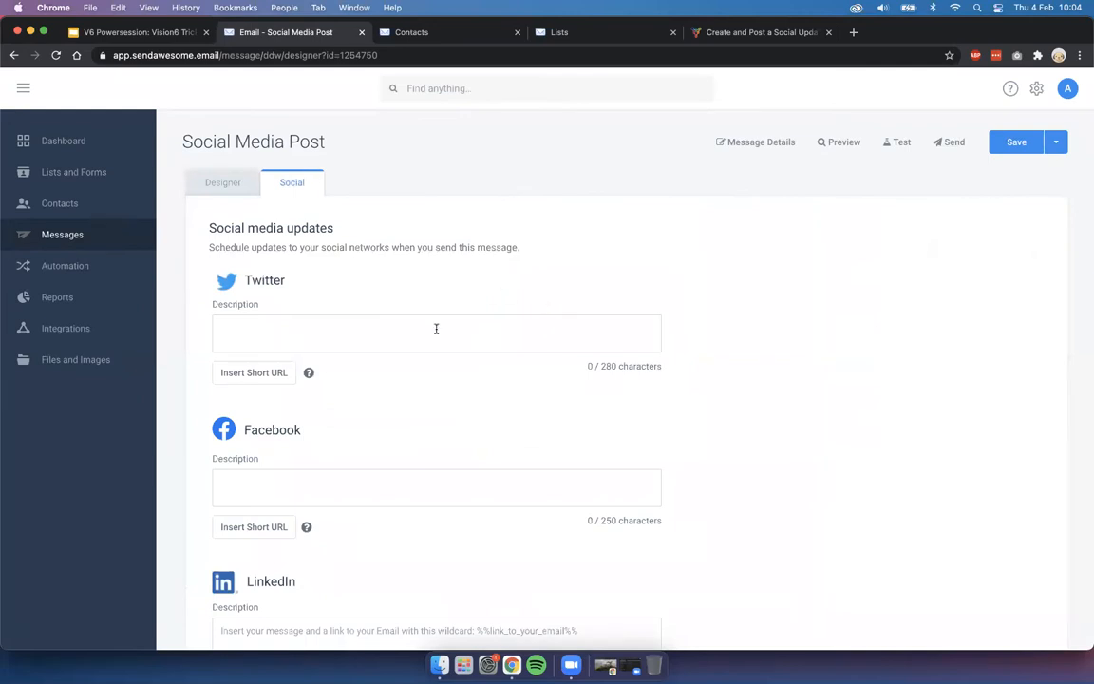
{"action": "scroll", "coordinate": [564, 255], "scroll_direction": "down", "scroll_amount": 1}
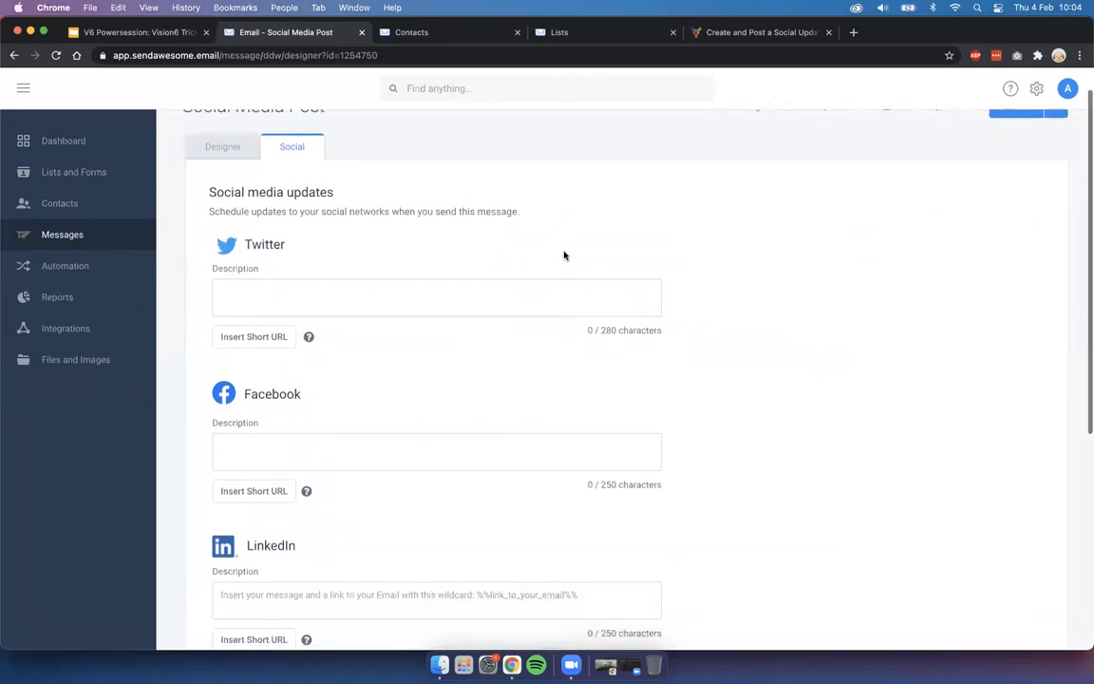
Write the Twitter description "Donuts on sale now, 10% today only. Read more:" and append the short URL wildcard for the email
{"action": "left_click", "coordinate": [269, 291]}
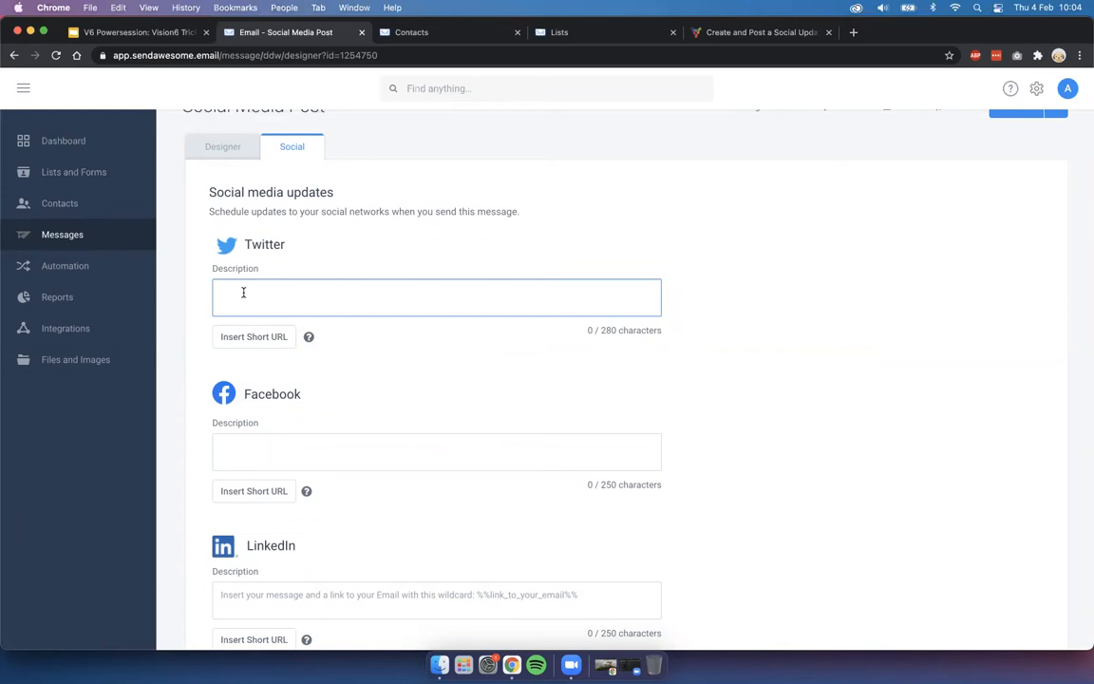
{"action": "type", "text": "Donuts on sale now, 10% today only. Read more:"}
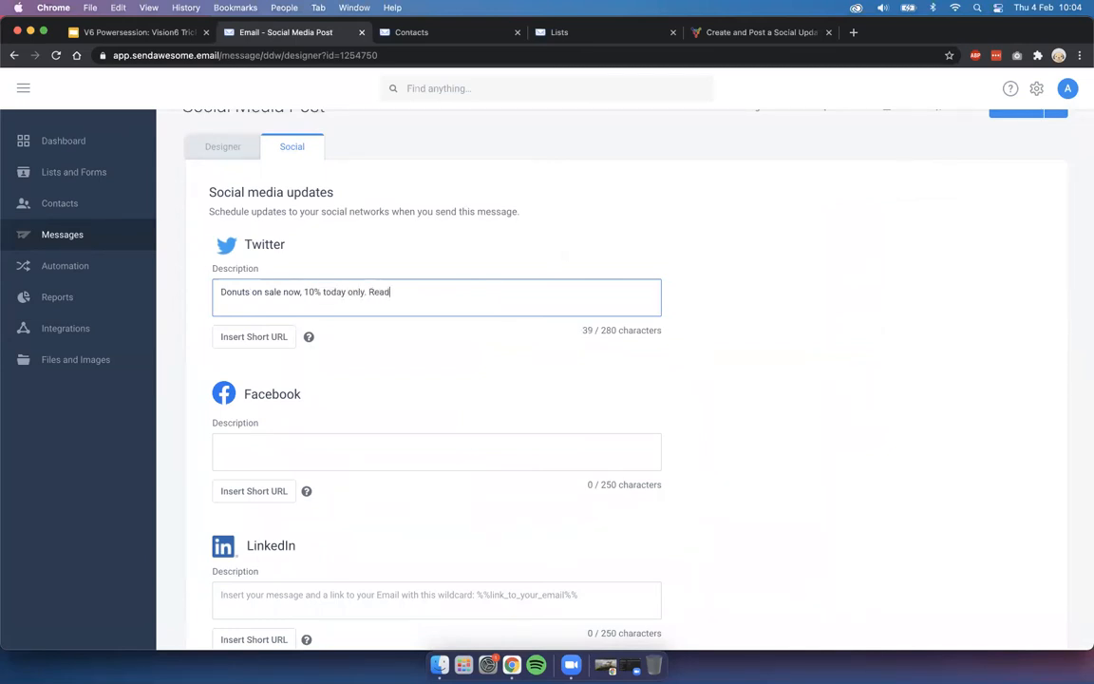
{"action": "left_click", "coordinate": [254, 338]}
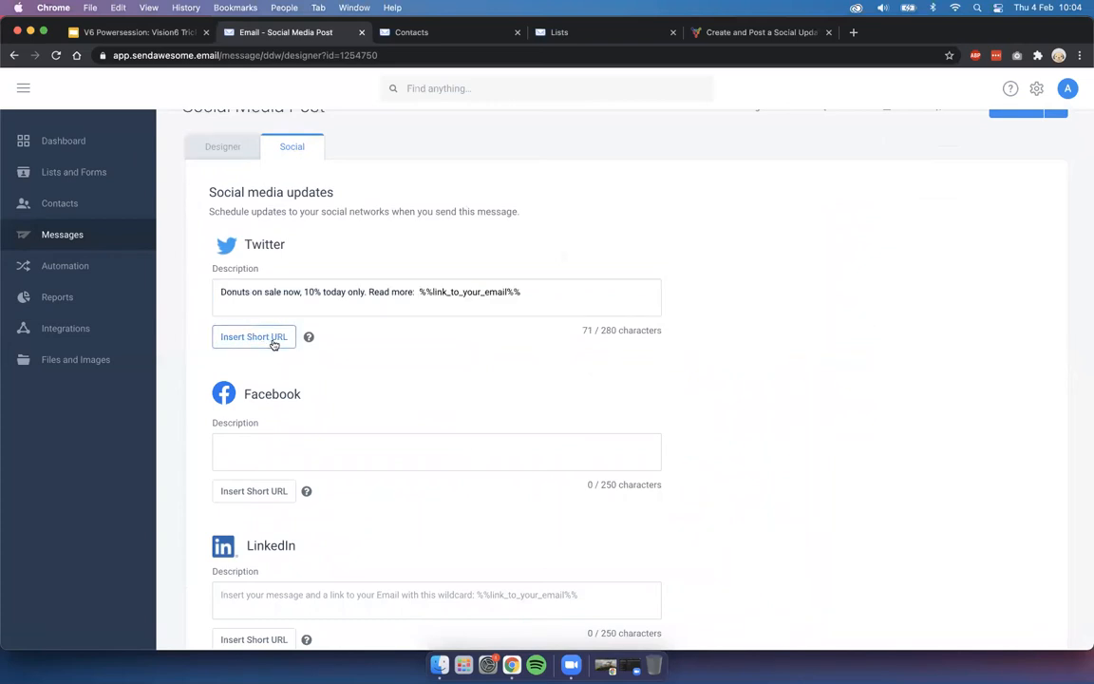
Copy the full Twitter description, including its link wildcard, into the Facebook and LinkedIn descriptions
{"action": "left_click", "coordinate": [532, 286]}
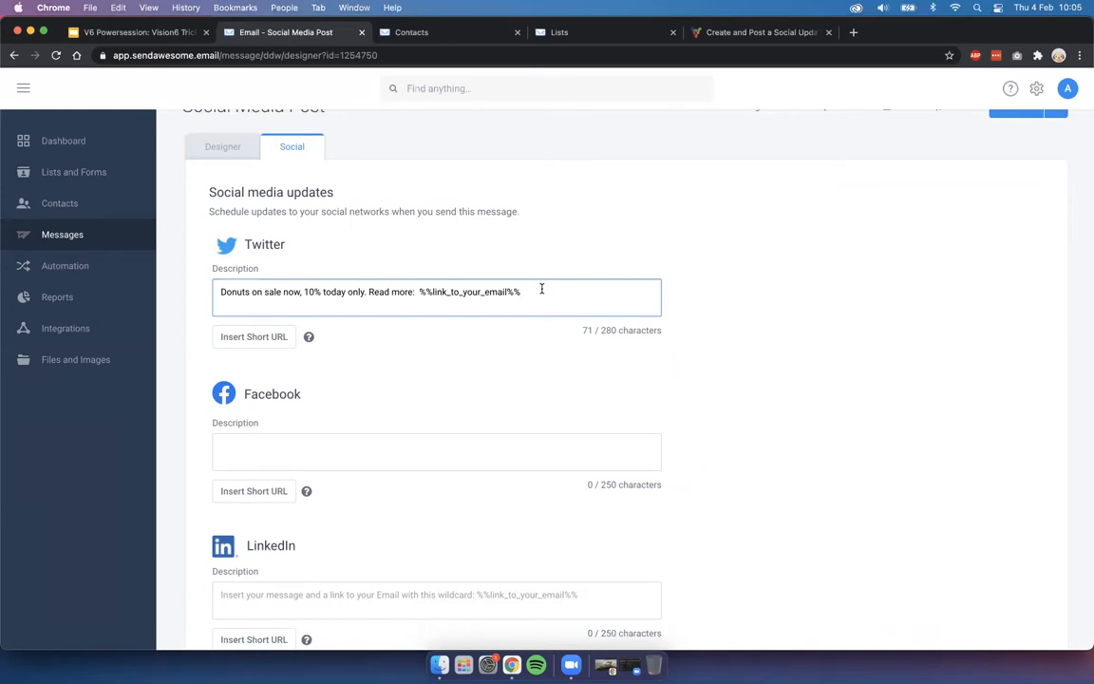
{"action": "left_click_drag", "start_coordinate": [524, 291], "coordinate": [215, 286]}
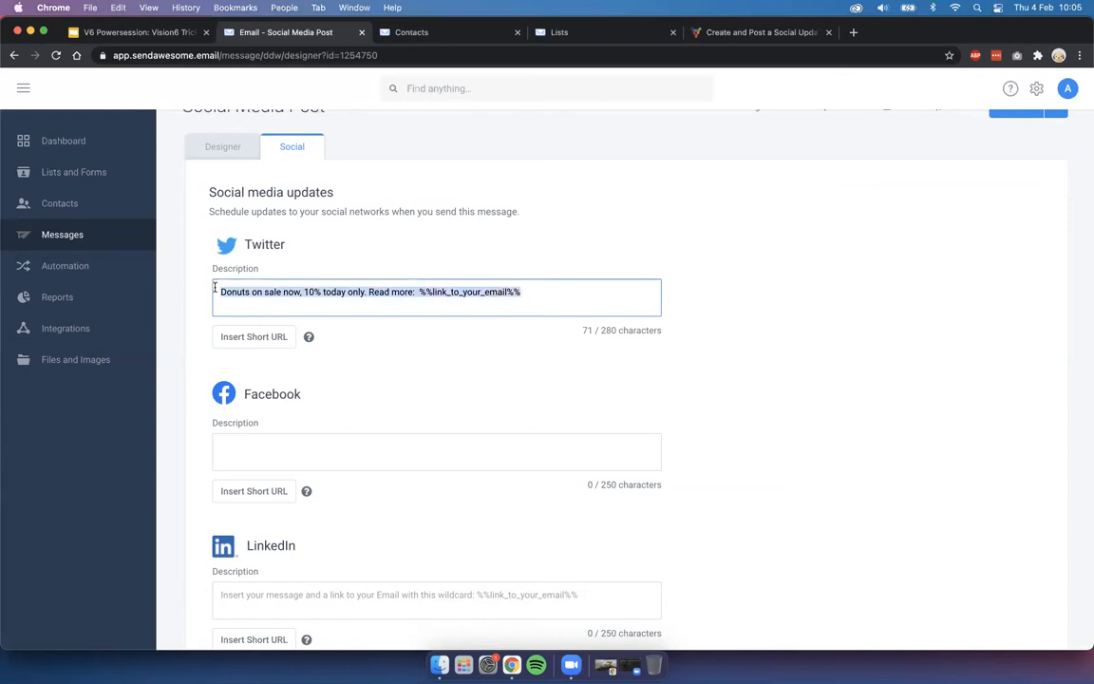
{"action": "key", "text": "super+c"}
{"action": "left_click", "coordinate": [271, 446]}
{"action": "key", "text": "super+v"}
{"action": "scroll", "coordinate": [272, 451], "scroll_direction": "down", "scroll_amount": 2}
{"action": "left_click", "coordinate": [261, 503]}
{"action": "key", "text": "super+v"}
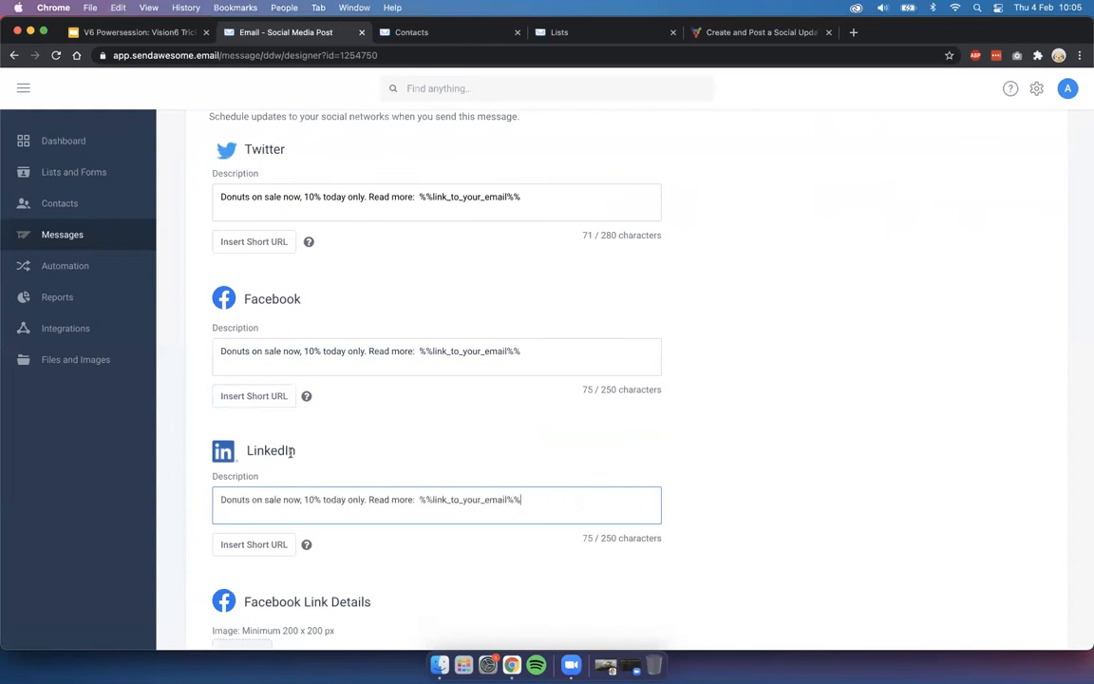
{"action": "left_click", "coordinate": [795, 373]}
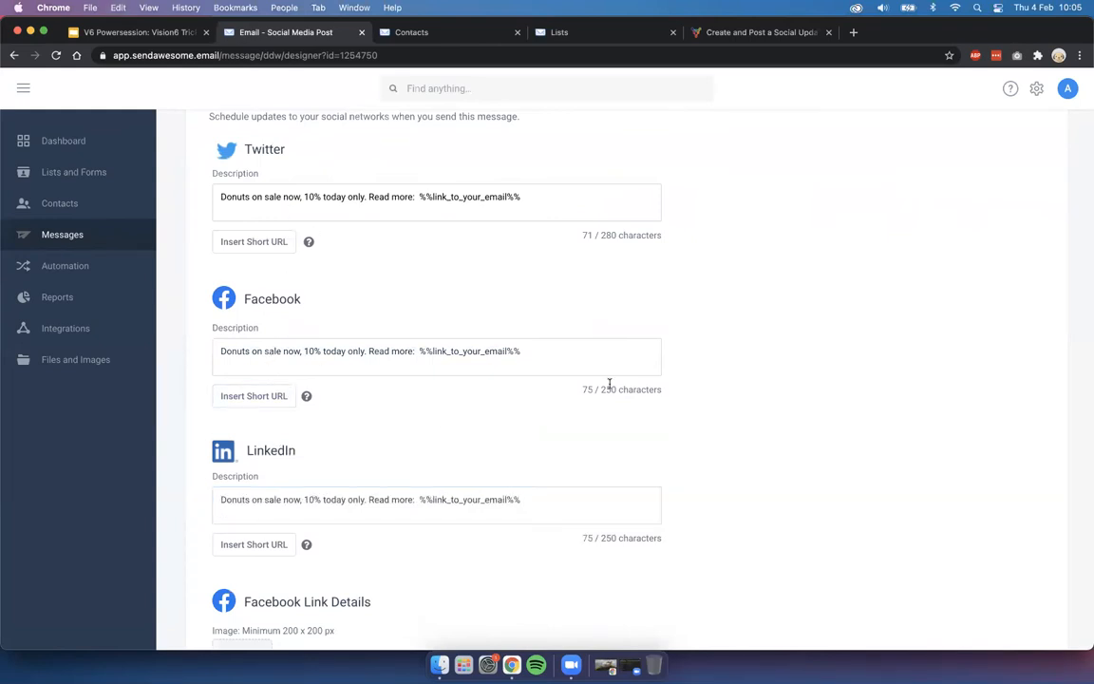
{"action": "left_click", "coordinate": [335, 353]}
{"action": "left_click", "coordinate": [747, 374]}
Insert the gluten-free tart photo from XYZ Product Photos as the Facebook Link Details image
{"action": "scroll", "coordinate": [746, 374], "scroll_direction": "down", "scroll_amount": 2}
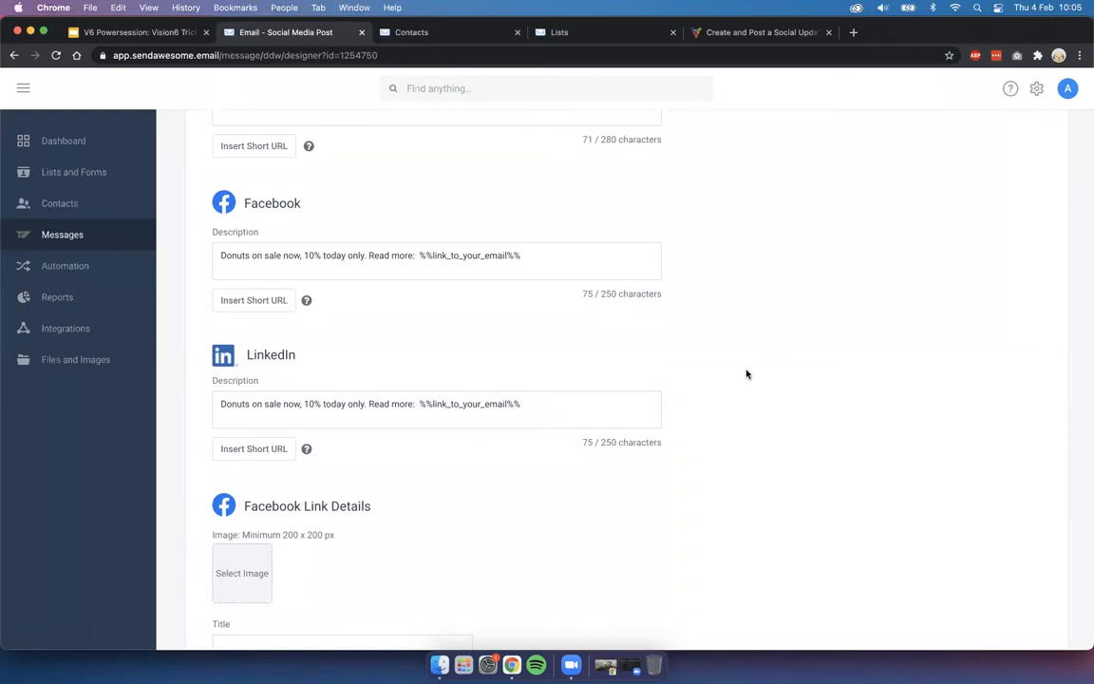
{"action": "scroll", "coordinate": [747, 374], "scroll_direction": "down", "scroll_amount": 4}
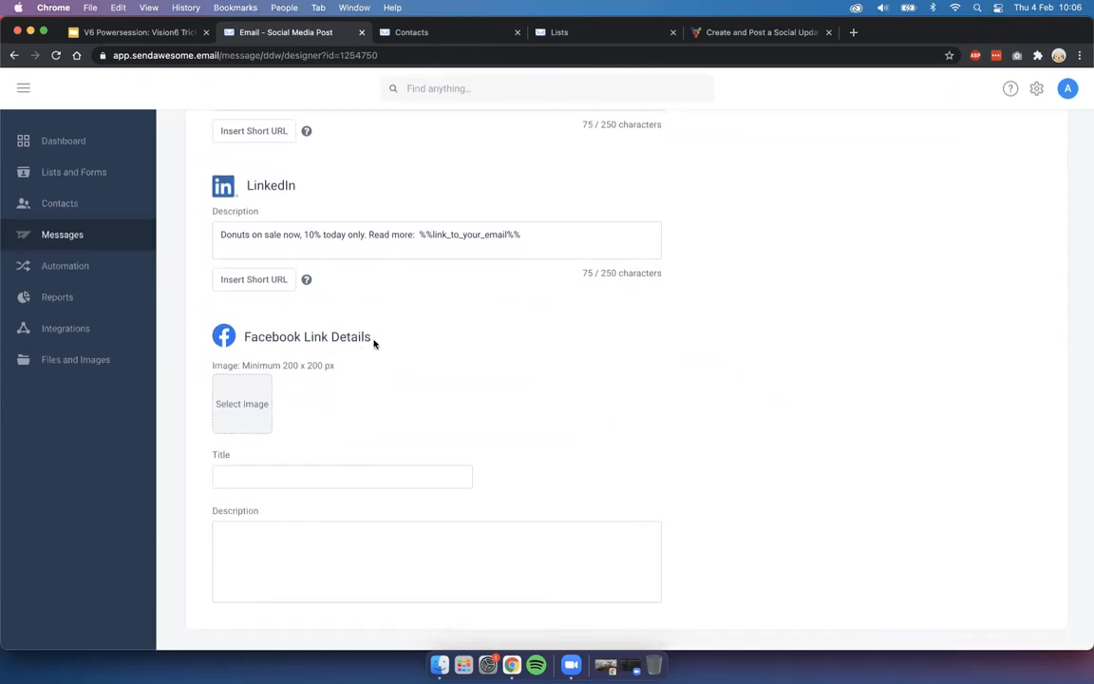
{"action": "left_click", "coordinate": [257, 409]}
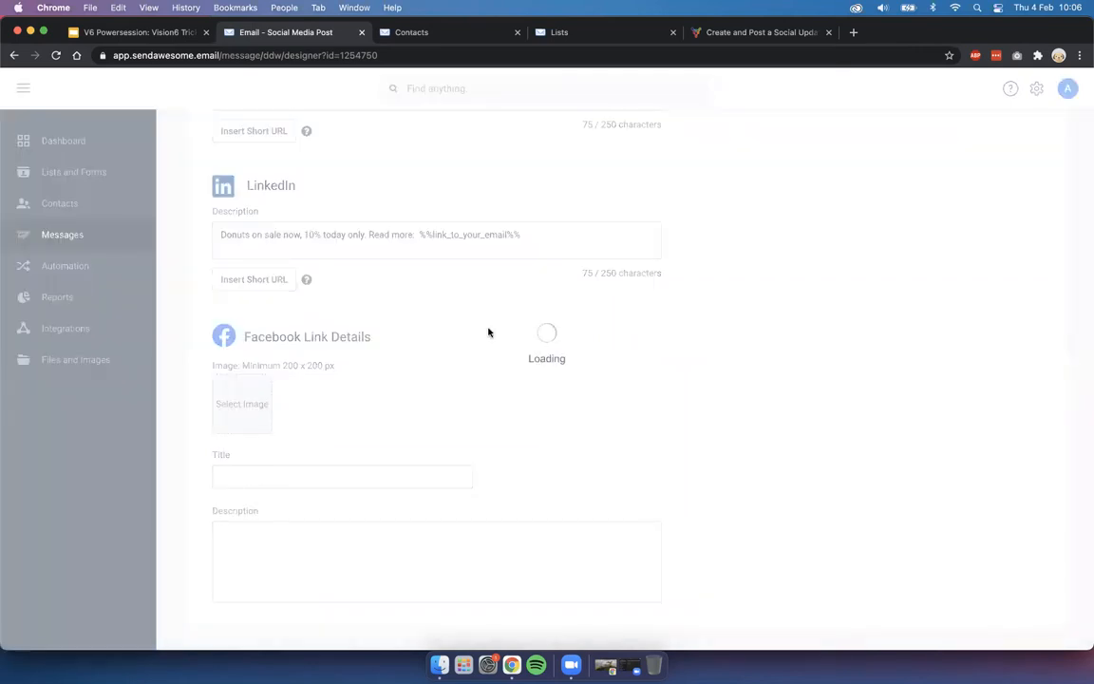
{"action": "scroll", "coordinate": [540, 470], "scroll_direction": "down", "scroll_amount": 2}
{"action": "scroll", "coordinate": [541, 471], "scroll_direction": "down", "scroll_amount": 5}
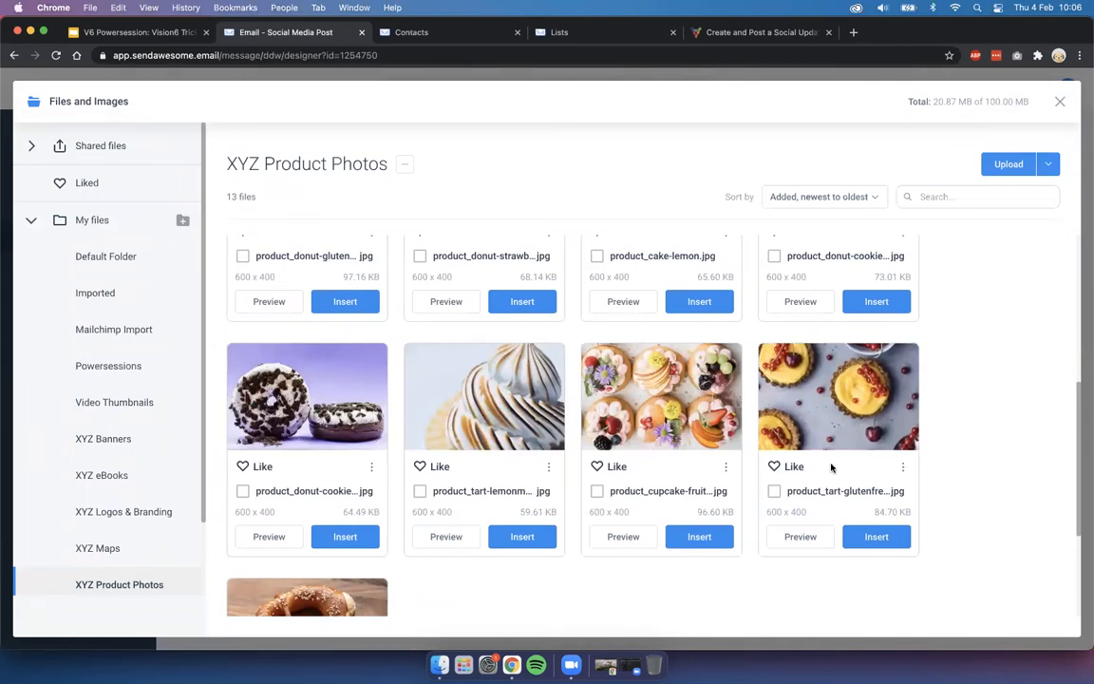
{"action": "left_click", "coordinate": [884, 539]}
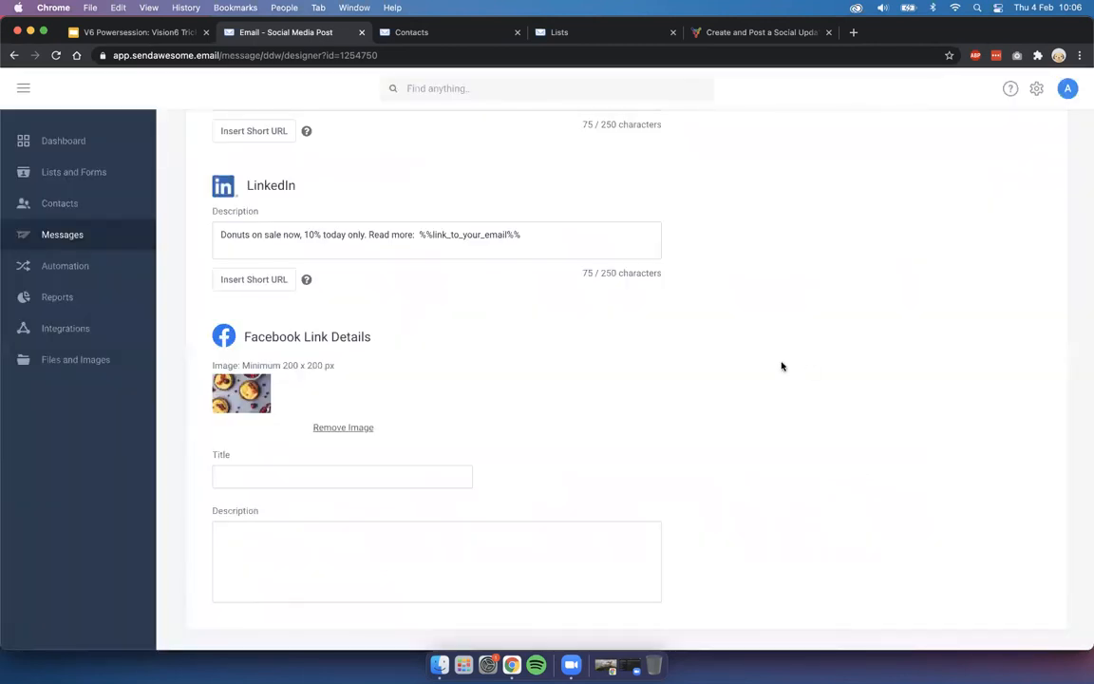
Set the Facebook link title to "Sale on now!" and its description to "Discounts available now in all stores - get in quick, until stocks last."
{"action": "left_click", "coordinate": [354, 476]}
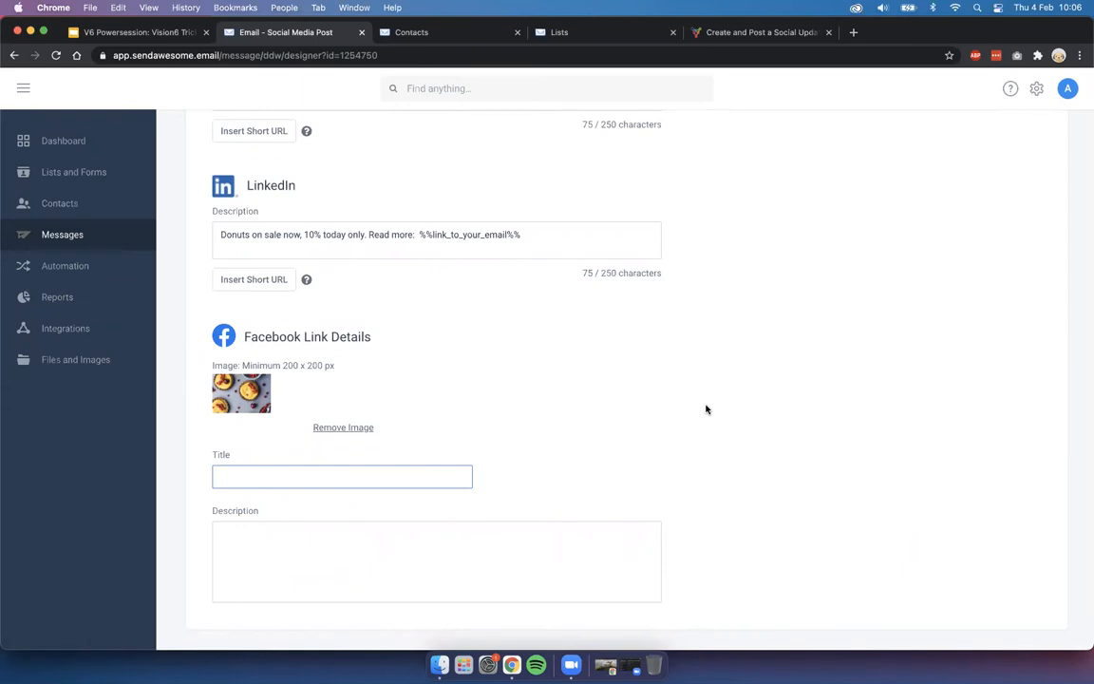
{"action": "type", "text": "Sale on now!"}
{"action": "left_click", "coordinate": [449, 551]}
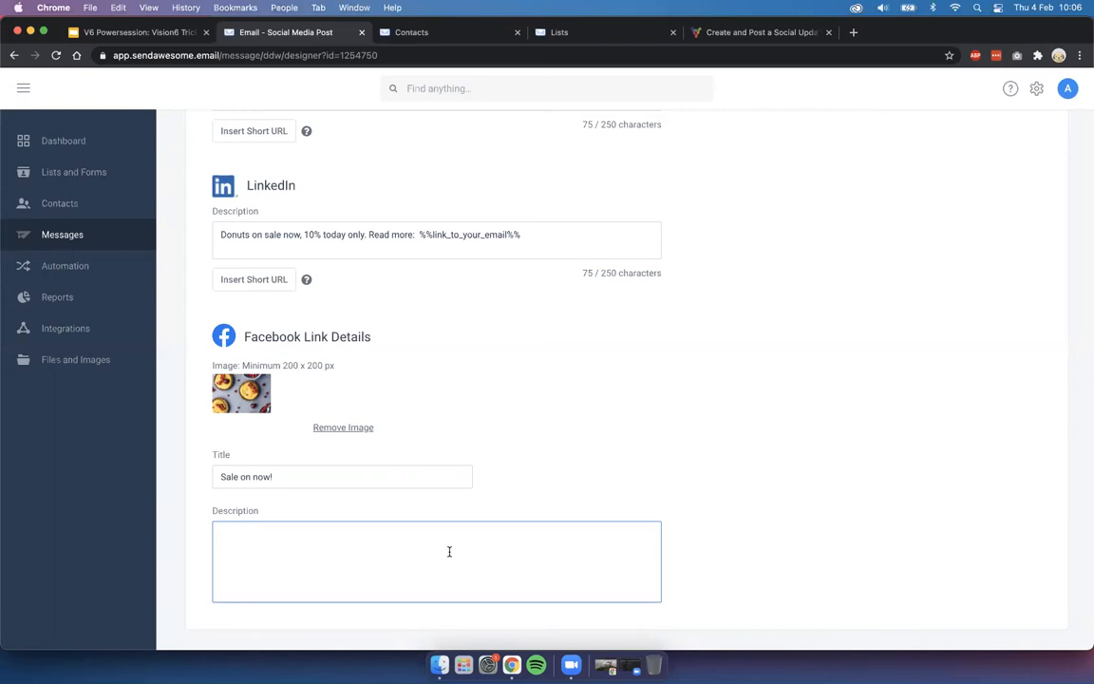
{"action": "type", "text": "Diso"}
{"action": "type", "text": "counts availa"}
{"action": "type", "text": "ble now in all stores"}
{"action": "type", "text": " -"}
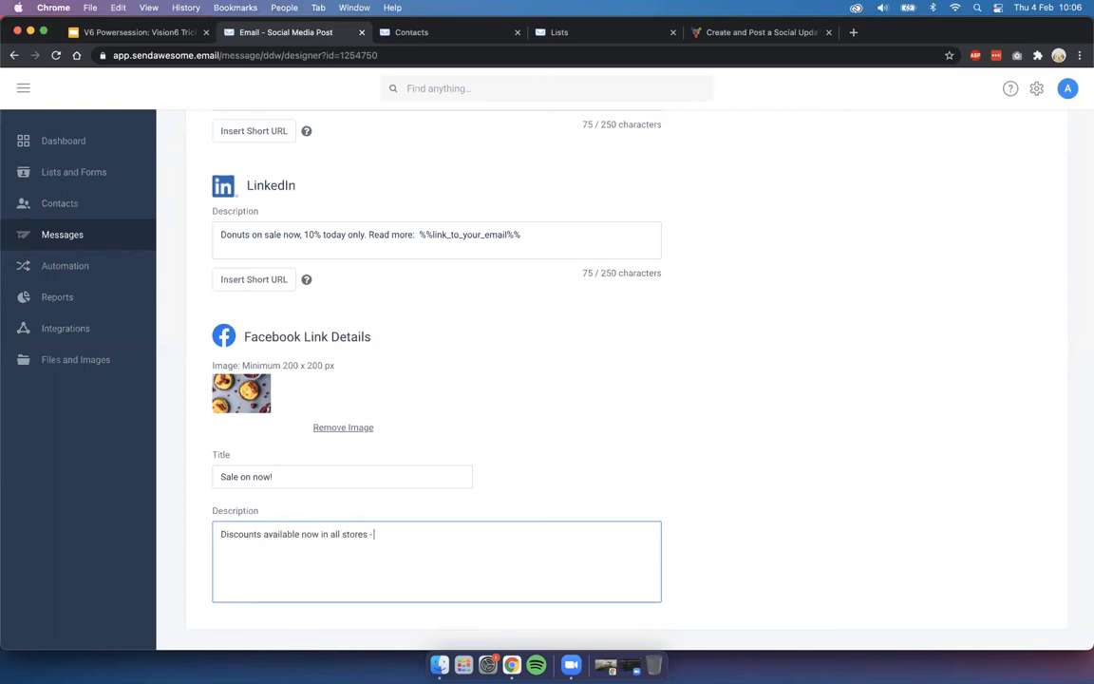
{"action": "type", "text": " get in quick, until stocks last."}
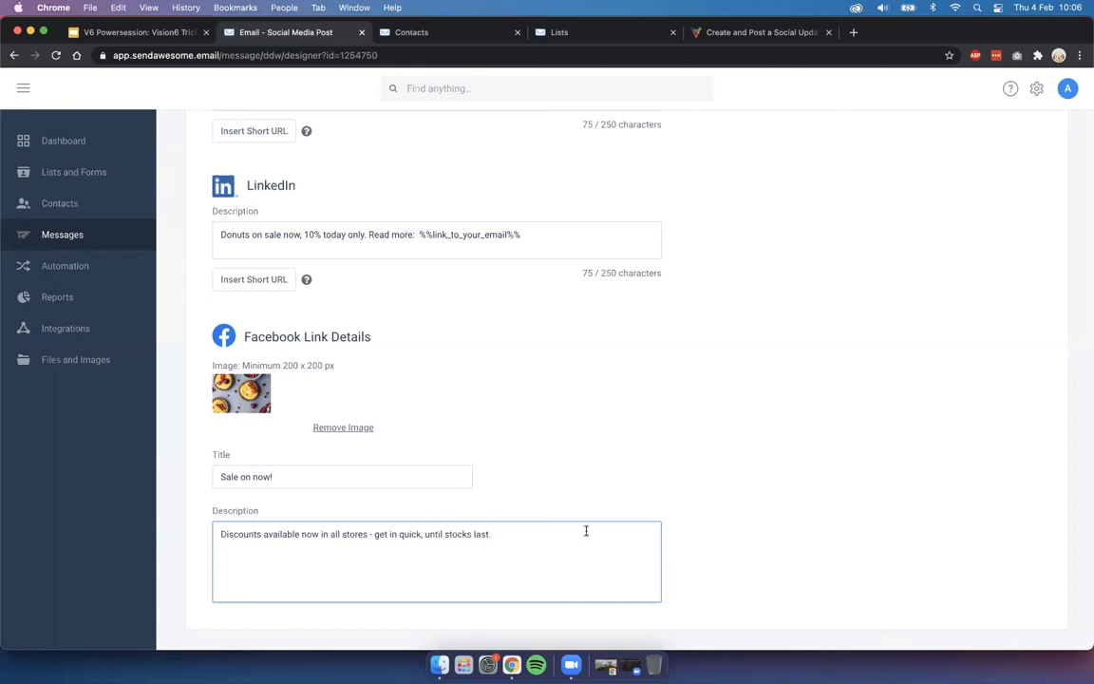
{"action": "left_click", "coordinate": [765, 415]}
Save the message, check its social updates again and return to the email design
{"action": "scroll", "coordinate": [800, 415], "scroll_direction": "up", "scroll_amount": 5}
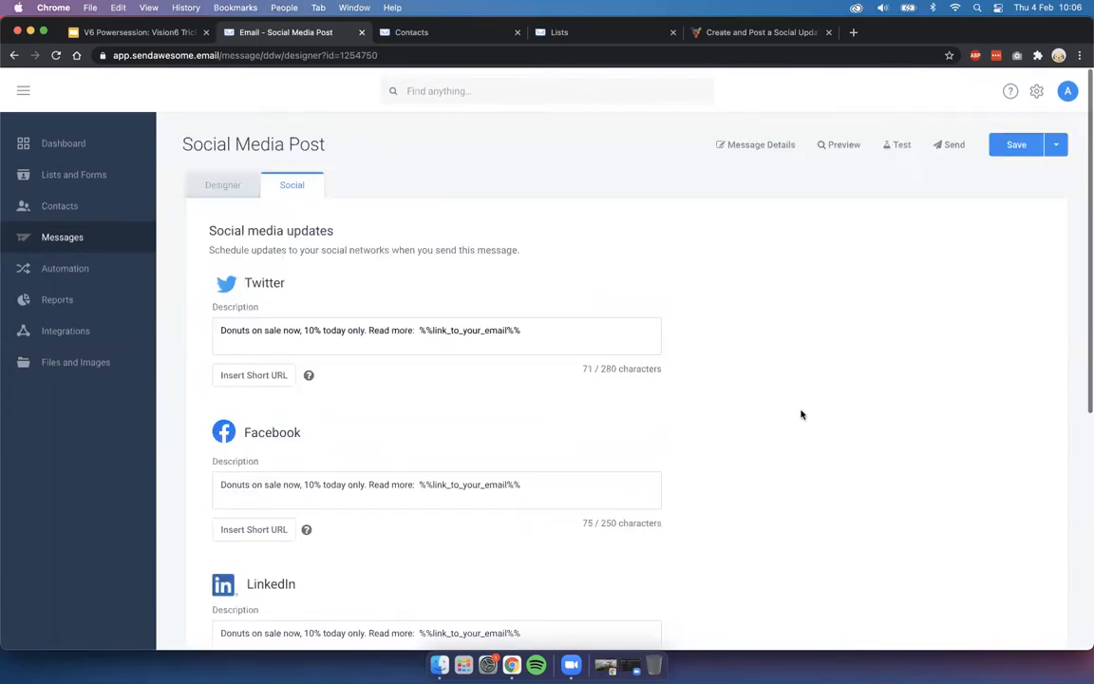
{"action": "left_click", "coordinate": [1016, 145]}
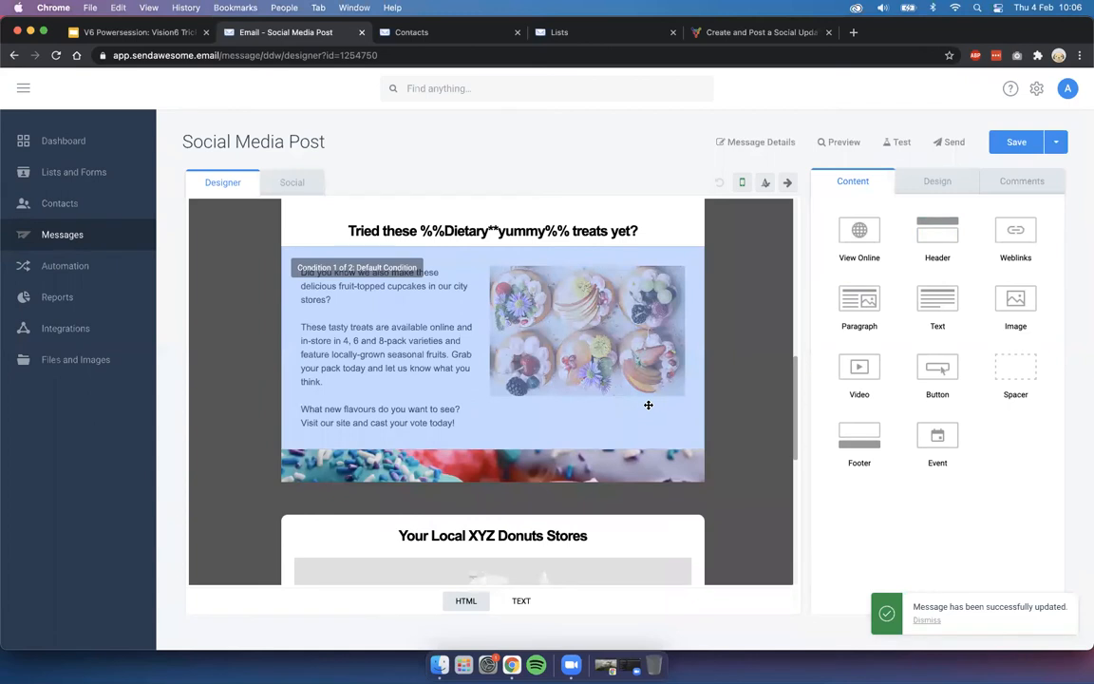
{"action": "left_click", "coordinate": [289, 184]}
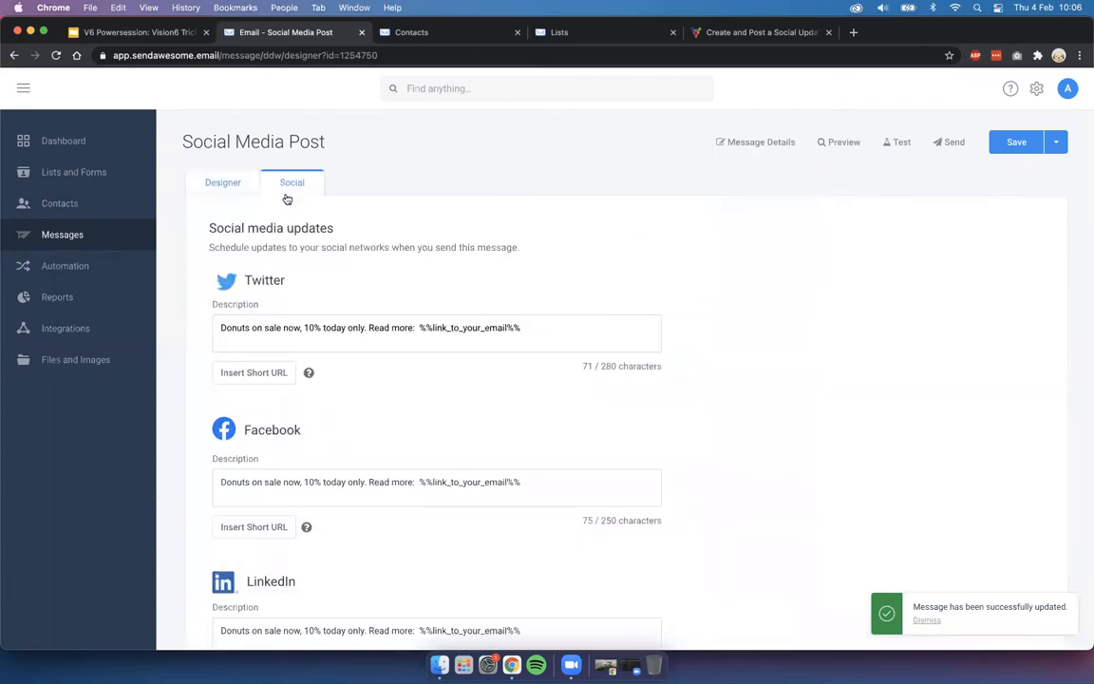
{"action": "left_click", "coordinate": [217, 184]}
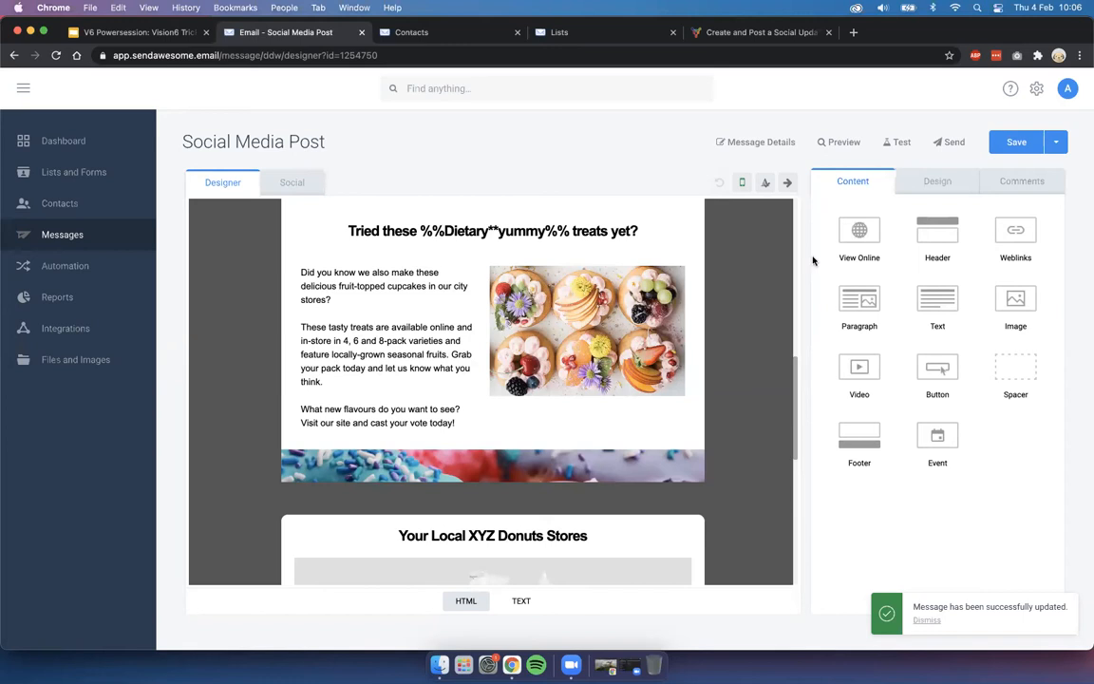
Open the send settings for the message and try the Schedule option, leaving it off
{"action": "left_click", "coordinate": [947, 143]}
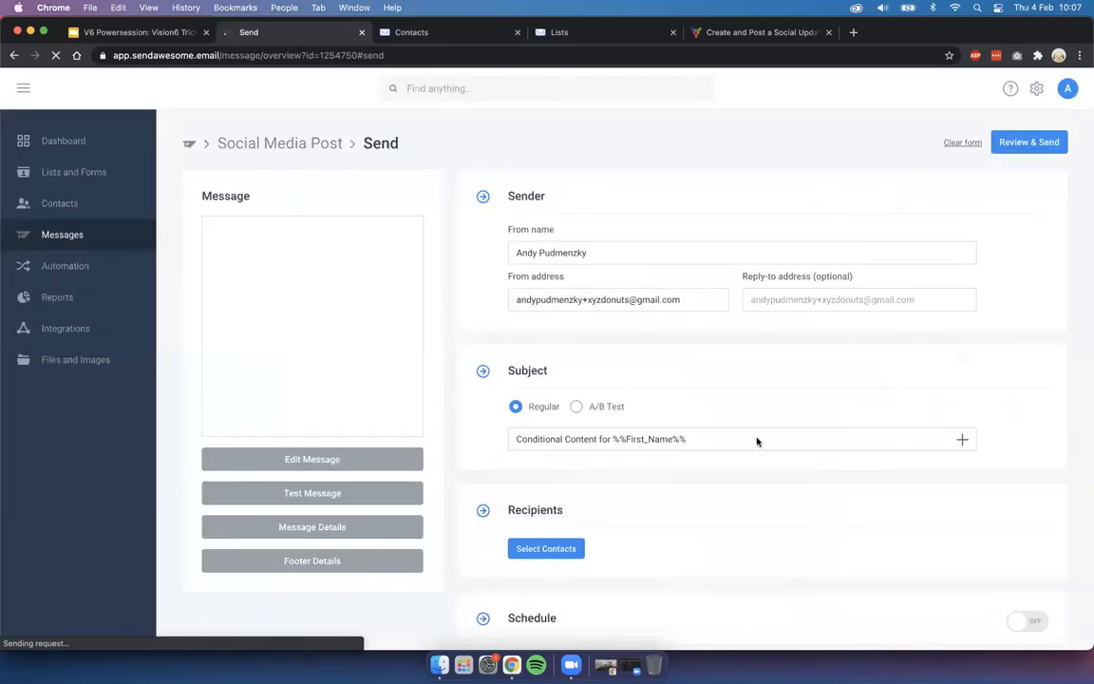
{"action": "scroll", "coordinate": [752, 444], "scroll_direction": "down", "scroll_amount": 3}
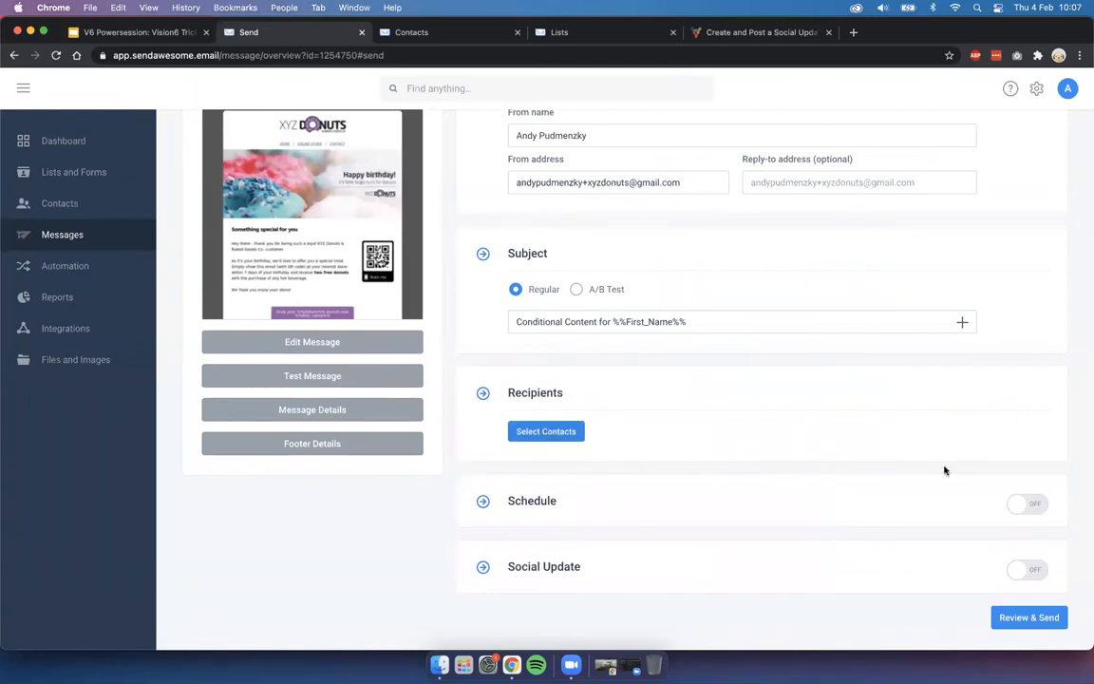
{"action": "left_click", "coordinate": [1035, 505]}
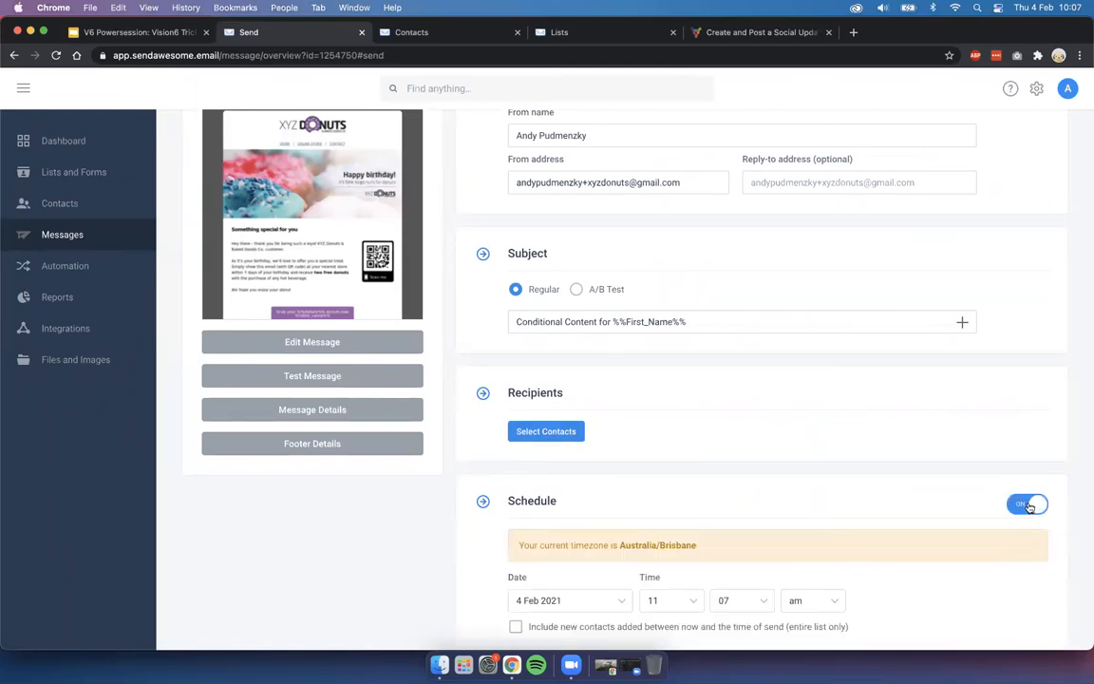
{"action": "left_click", "coordinate": [1031, 506]}
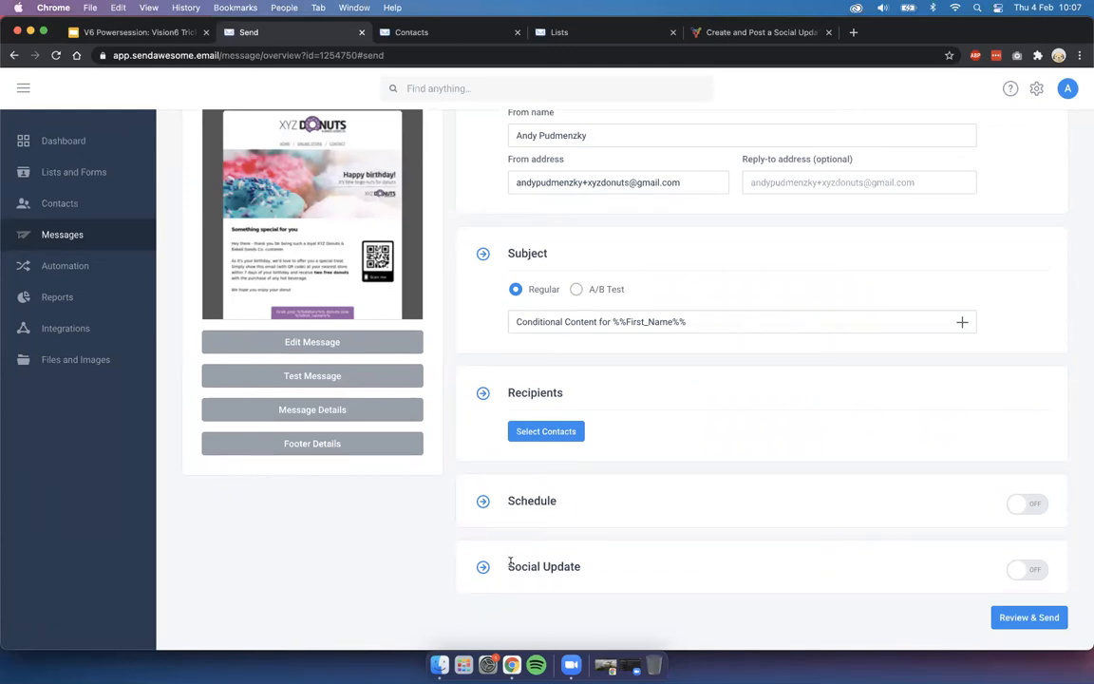
Turn on Social Update for this send and show its Facebook, Twitter and LinkedIn options
{"action": "left_click_drag", "start_coordinate": [510, 562], "coordinate": [584, 567]}
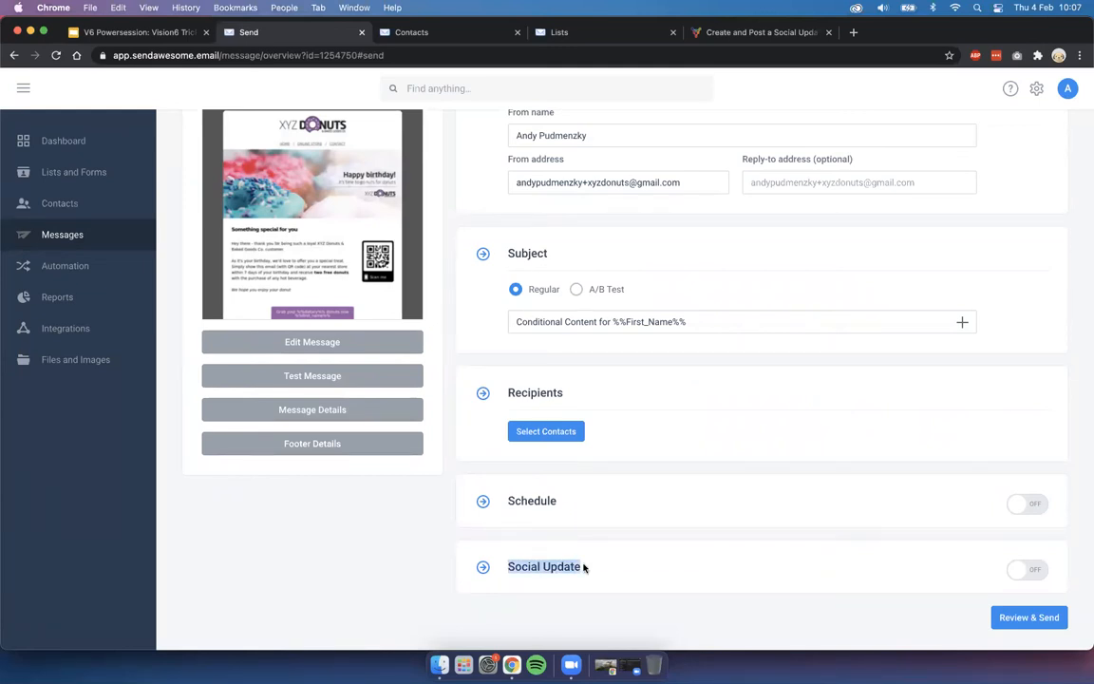
{"action": "left_click", "coordinate": [1034, 571]}
{"action": "scroll", "coordinate": [920, 512], "scroll_direction": "down", "scroll_amount": 5}
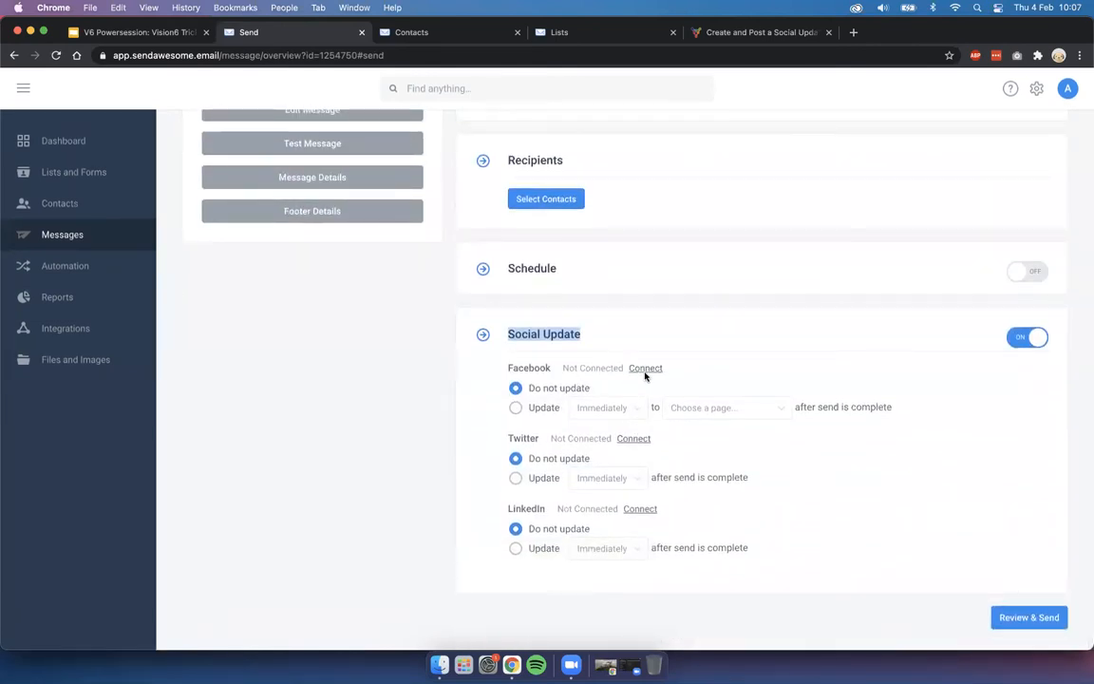
{"action": "left_click", "coordinate": [406, 453]}
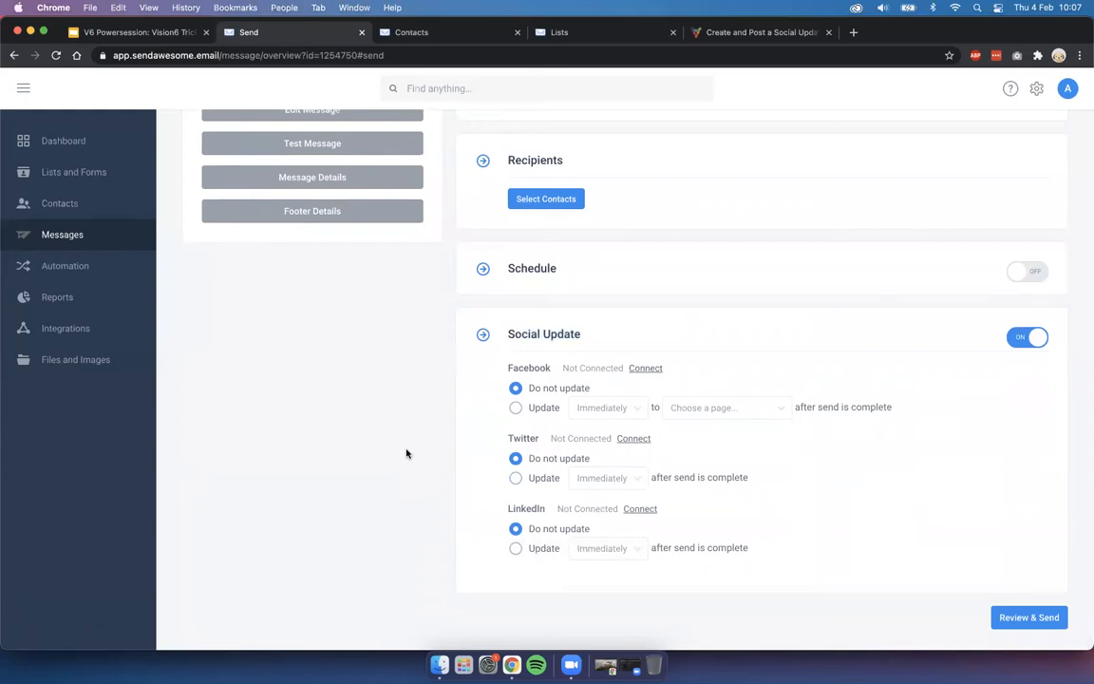
{"action": "left_click_drag", "start_coordinate": [499, 369], "coordinate": [465, 432]}
{"action": "left_click", "coordinate": [465, 432]}
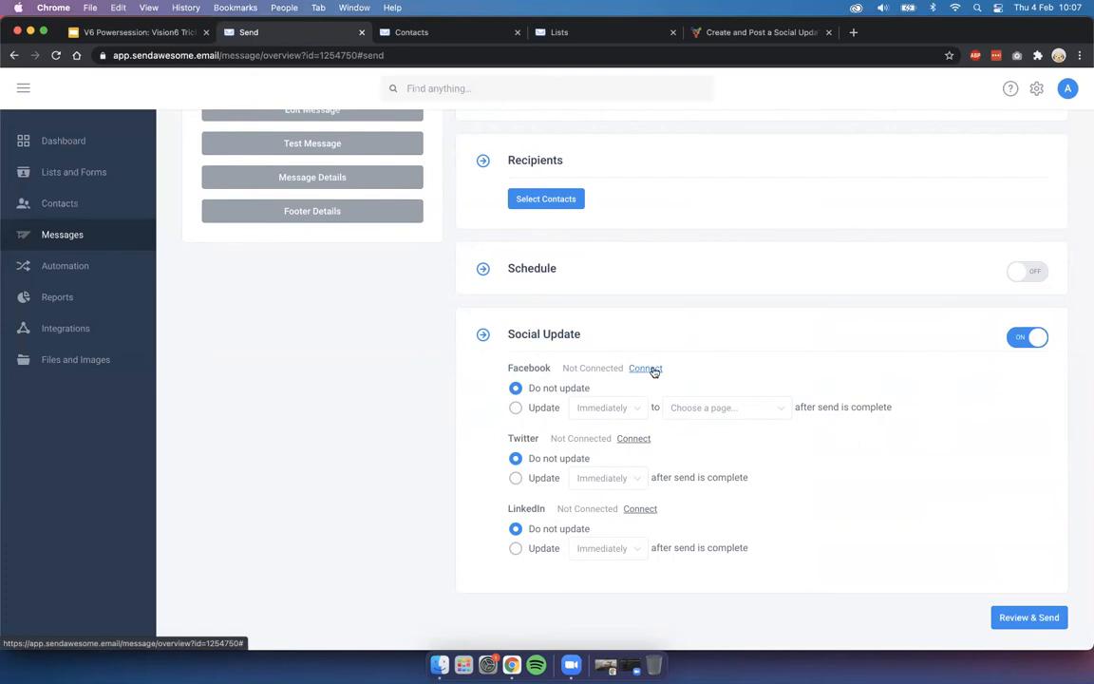
{"action": "left_click_drag", "start_coordinate": [667, 372], "coordinate": [628, 368]}
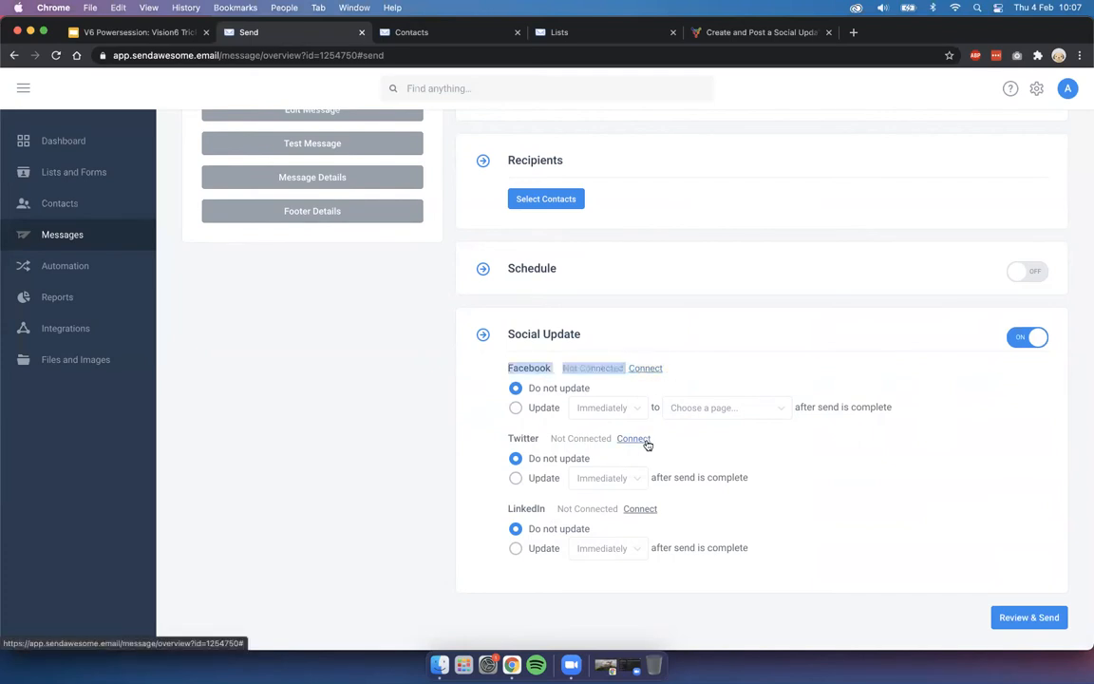
{"action": "left_click", "coordinate": [474, 490]}
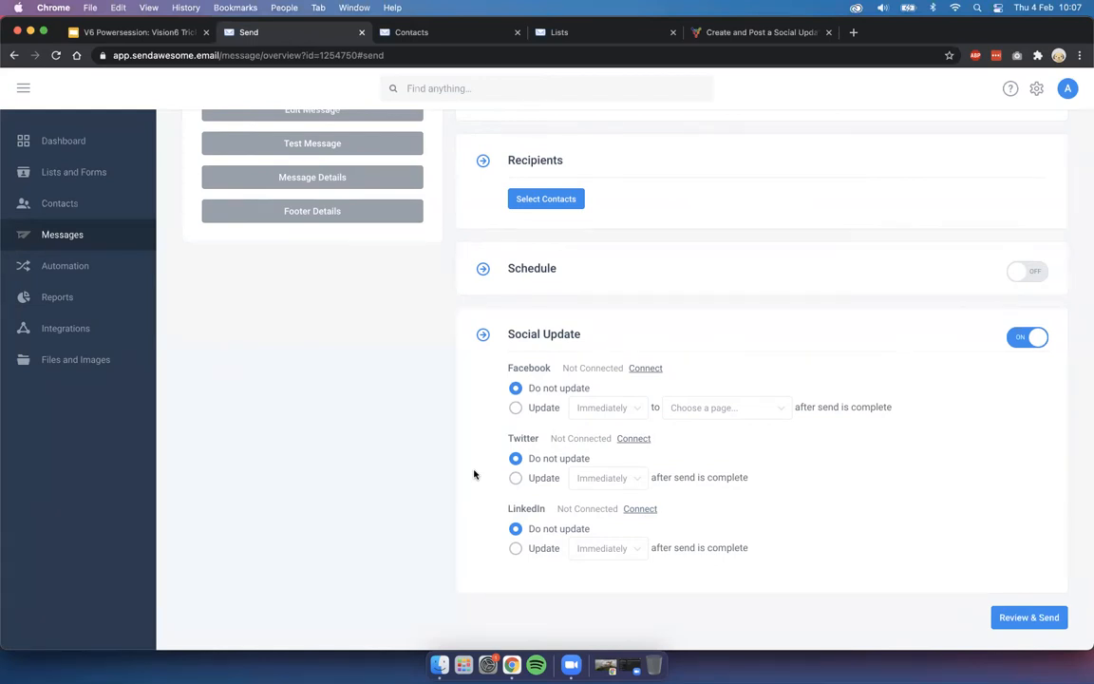
Set Facebook to update 40 minutes after the send completes and check its page choices without selecting a page
{"action": "left_click", "coordinate": [514, 408]}
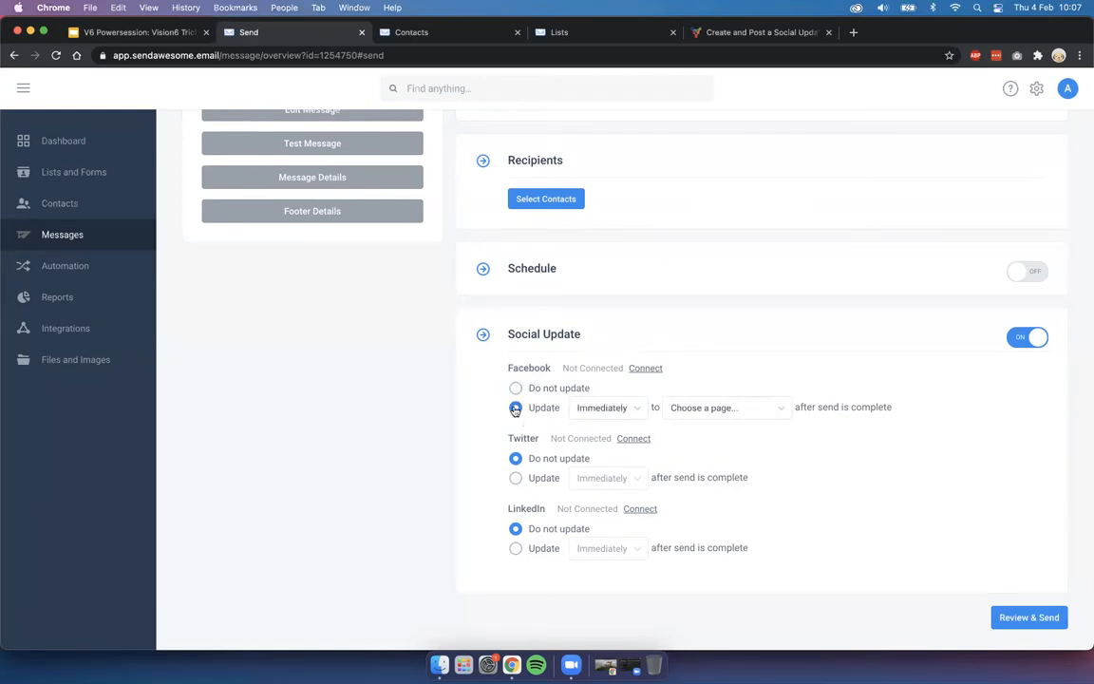
{"action": "left_click", "coordinate": [600, 408]}
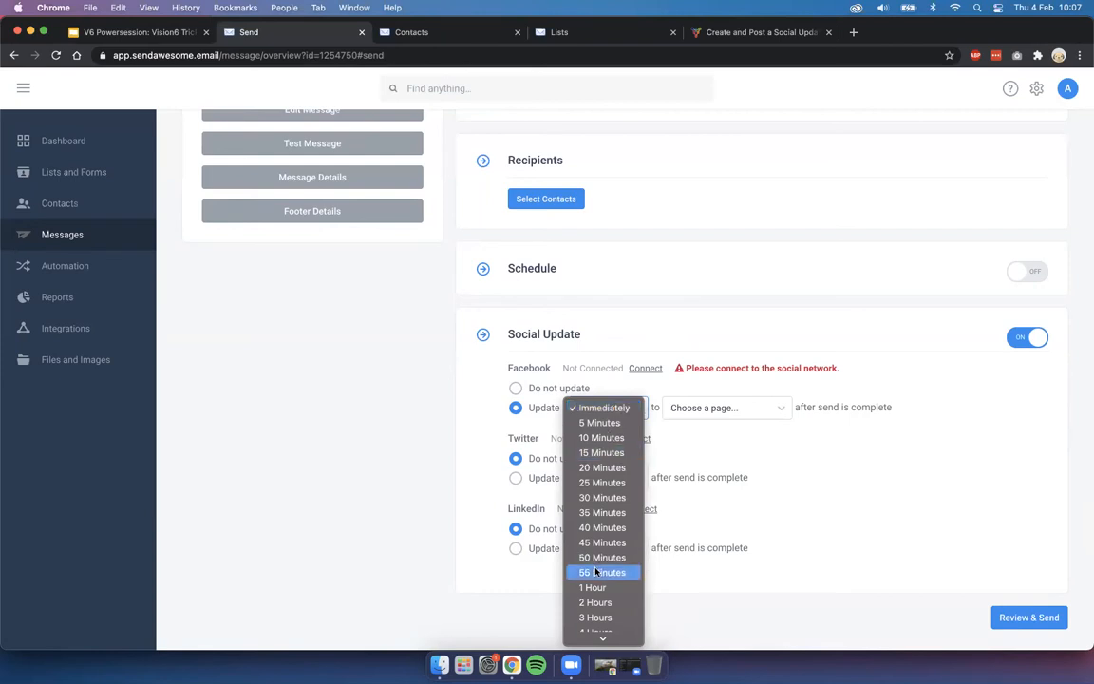
{"action": "scroll", "coordinate": [595, 573], "scroll_direction": "down", "scroll_amount": 5}
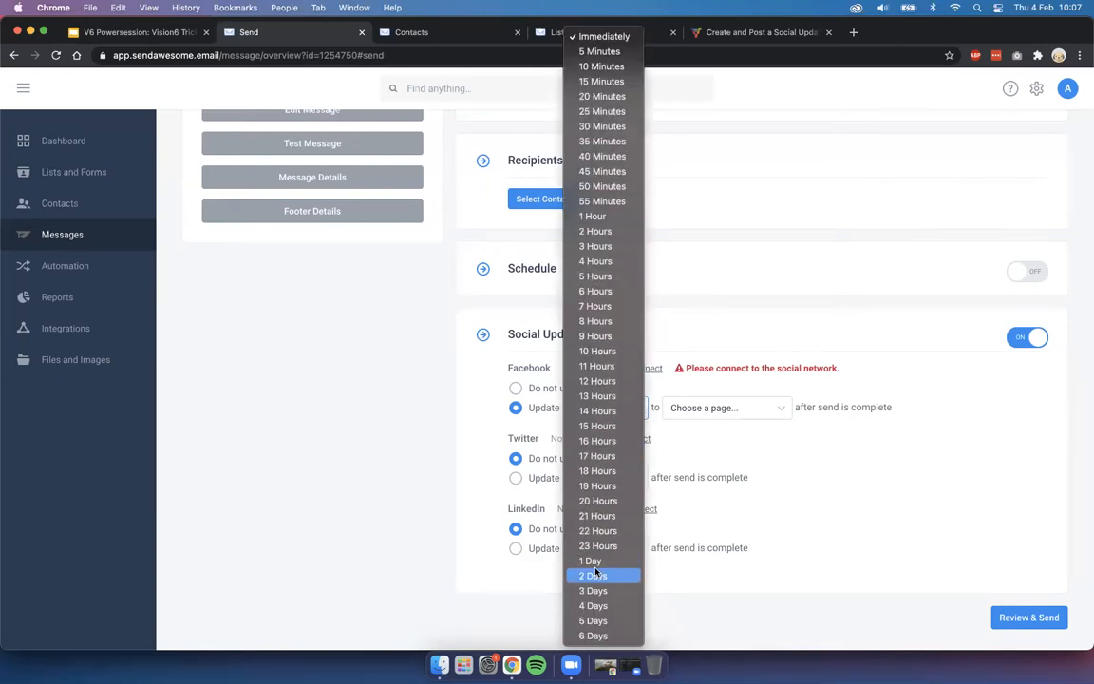
{"action": "left_click", "coordinate": [602, 156]}
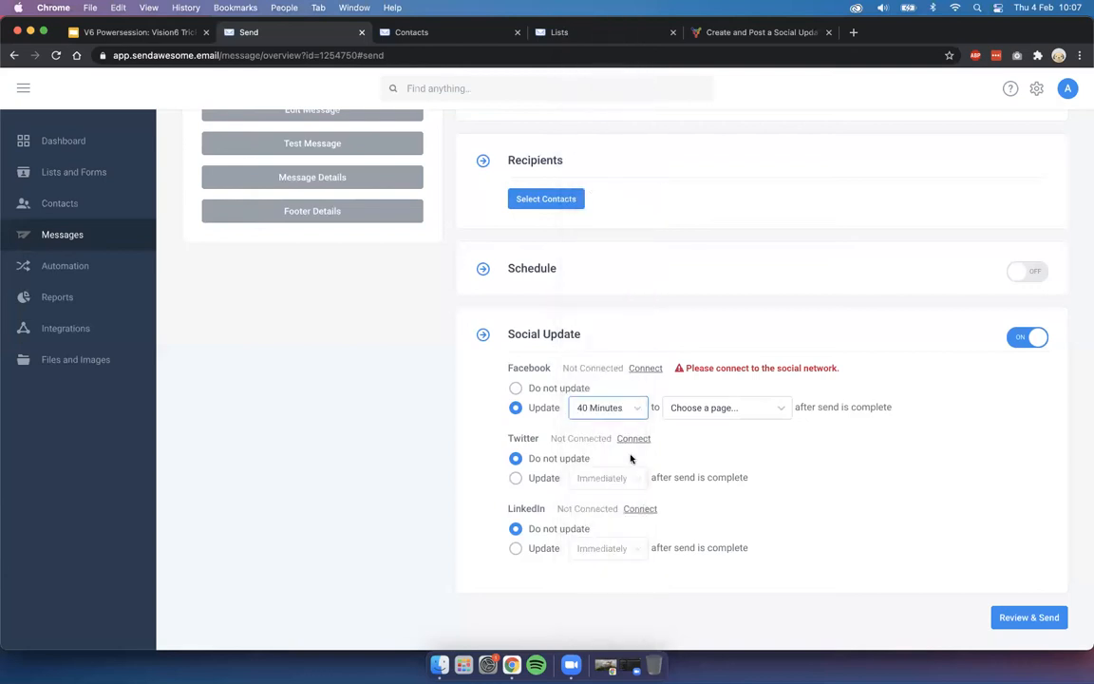
{"action": "left_click", "coordinate": [721, 411]}
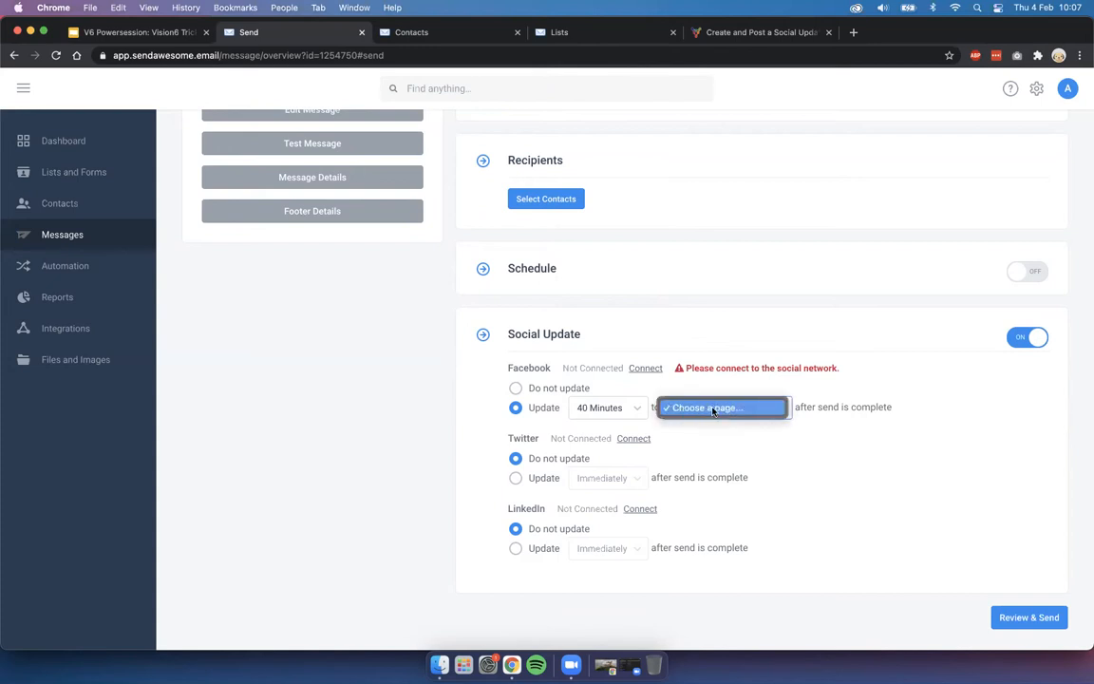
{"action": "left_click", "coordinate": [713, 410]}
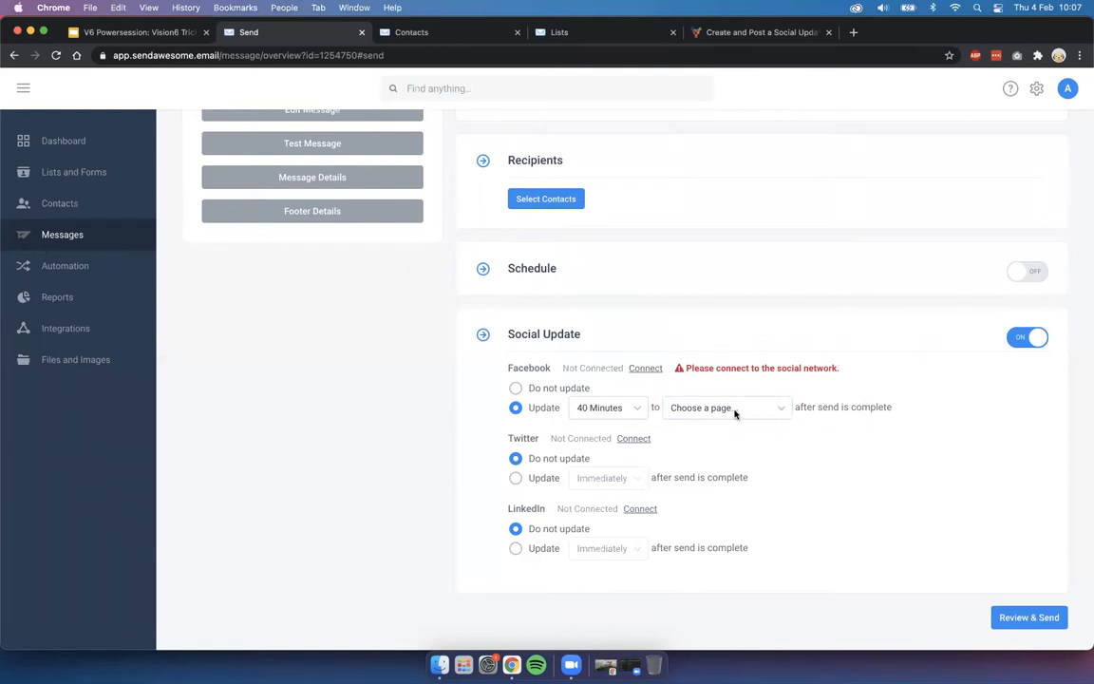
{"action": "left_click", "coordinate": [734, 413]}
{"action": "left_click", "coordinate": [854, 414]}
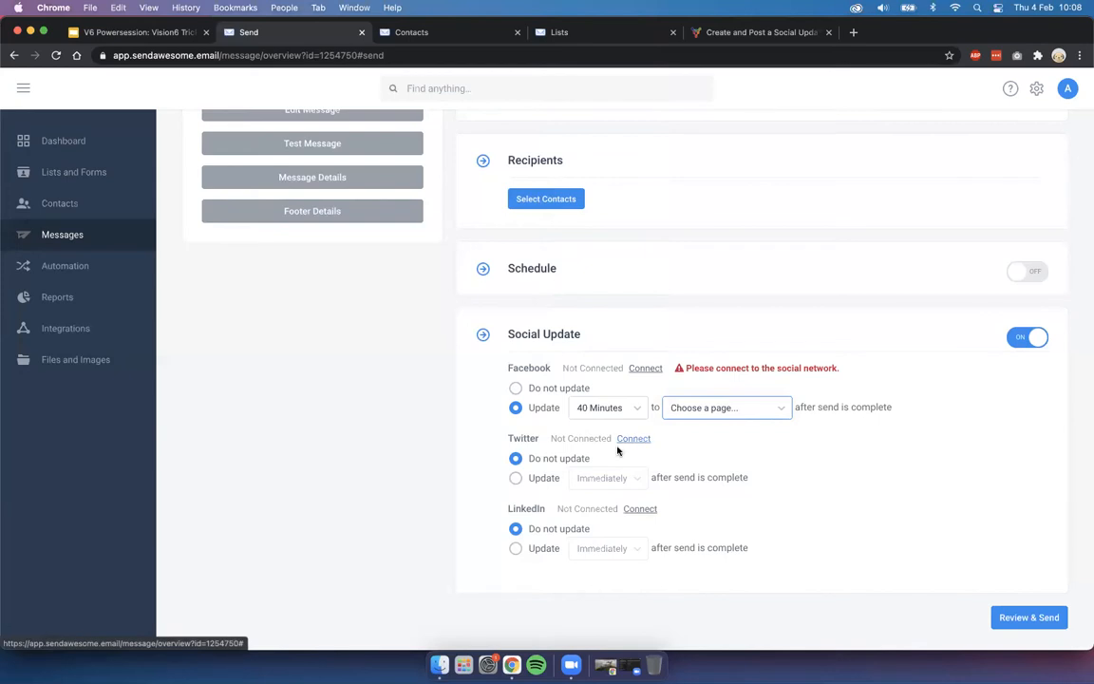
Set Twitter to update 15 minutes and LinkedIn 20 minutes after the send completes
{"action": "left_click", "coordinate": [515, 477]}
{"action": "left_click", "coordinate": [595, 479]}
{"action": "left_click", "coordinate": [600, 528]}
{"action": "left_click", "coordinate": [515, 548]}
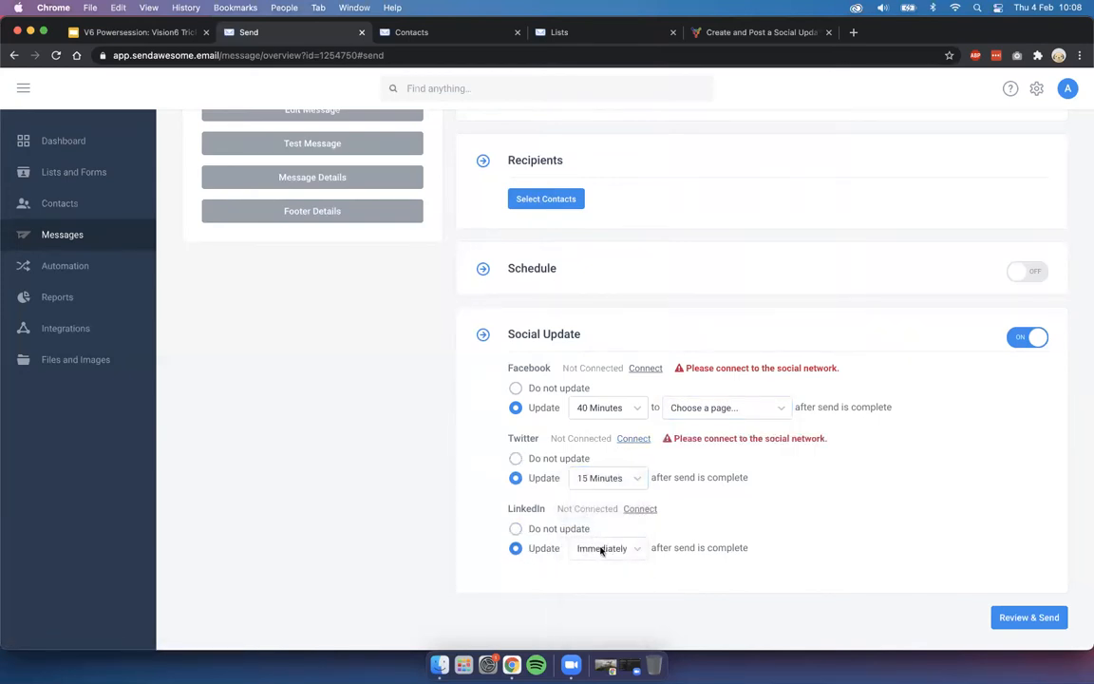
{"action": "left_click", "coordinate": [601, 549]}
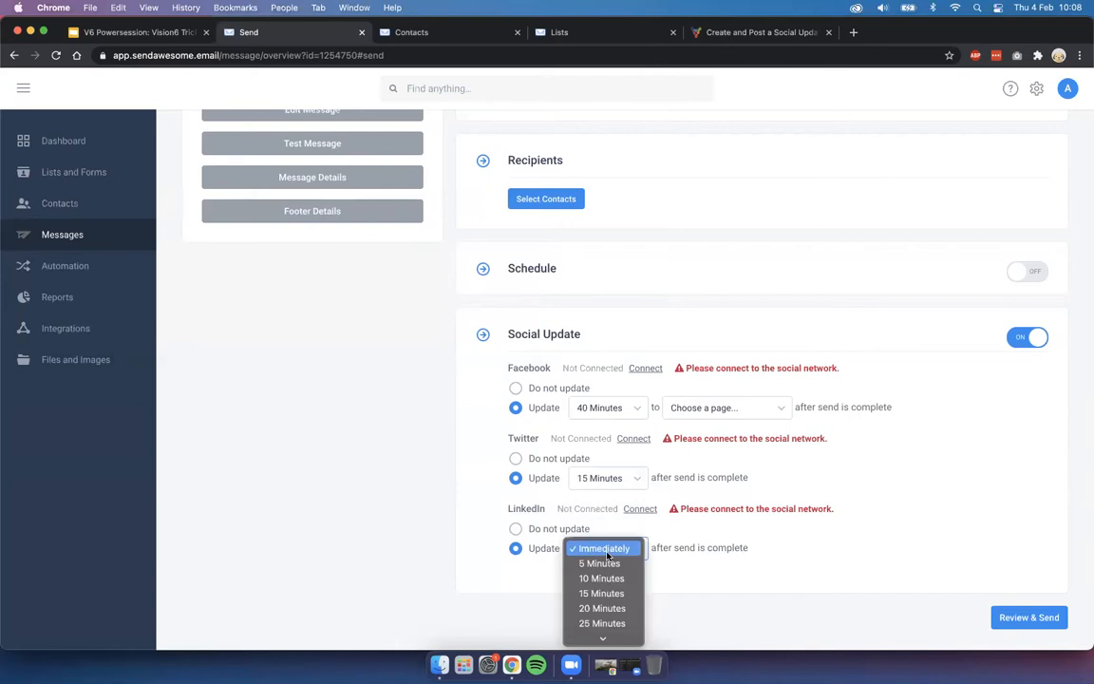
{"action": "left_click", "coordinate": [601, 607]}
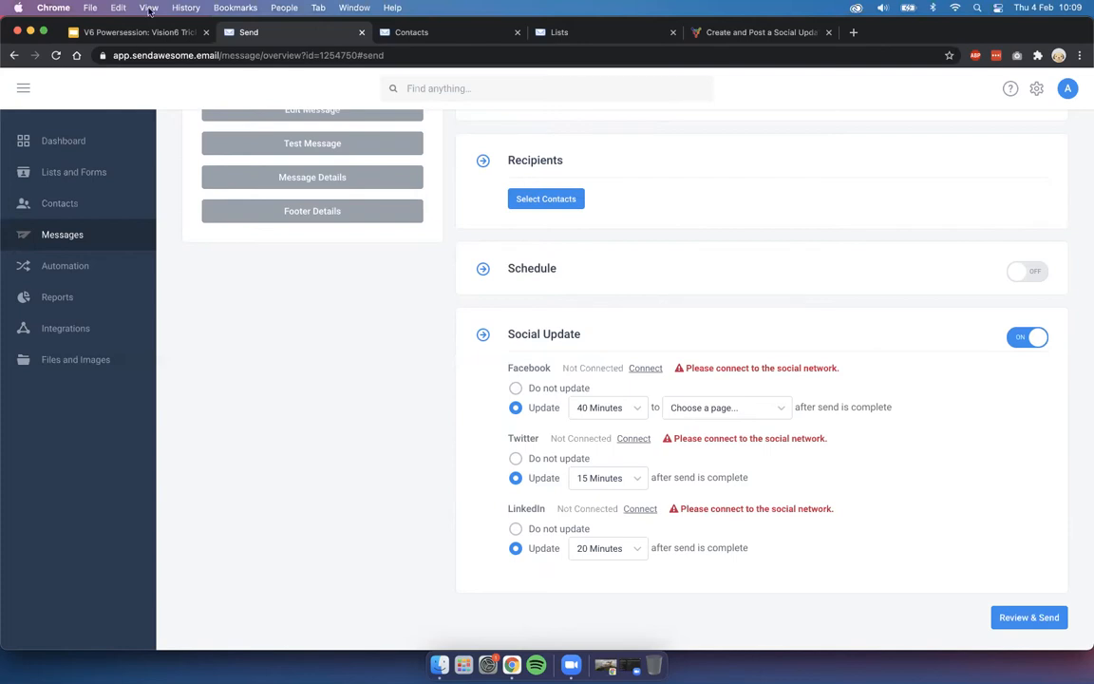
Switch to the Google Slides presentation to view the Social Media Update demo slide
{"action": "left_click", "coordinate": [127, 31]}
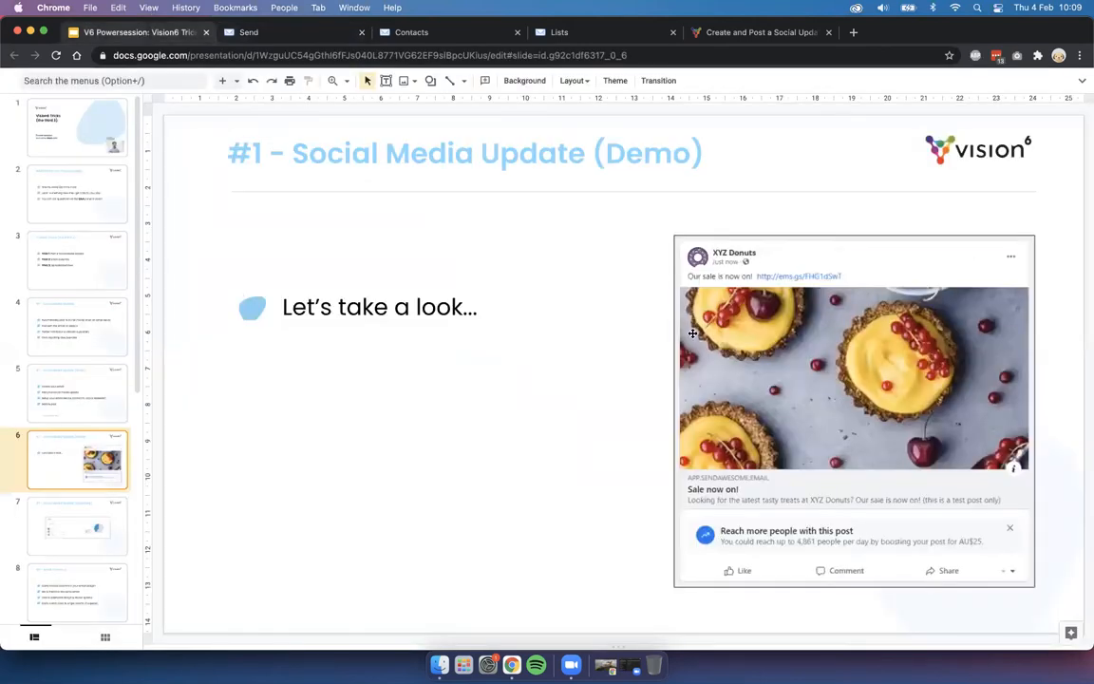
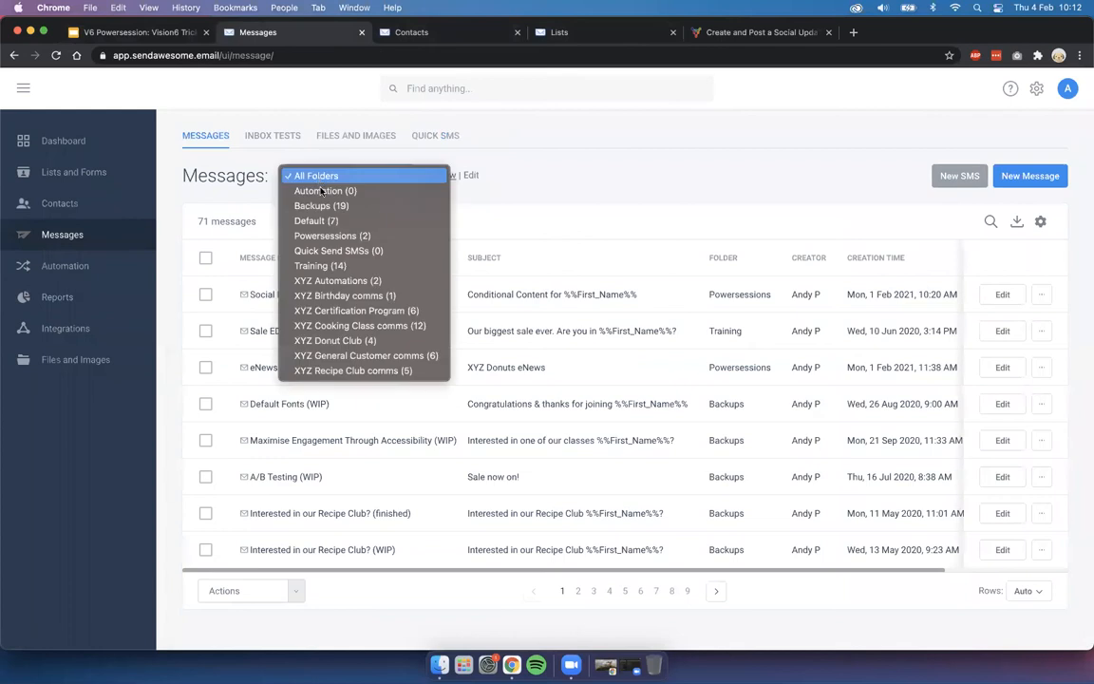
Open the eNewsletter message from the Powersessions folder and look through its content blocks
{"action": "left_click", "coordinate": [324, 236]}
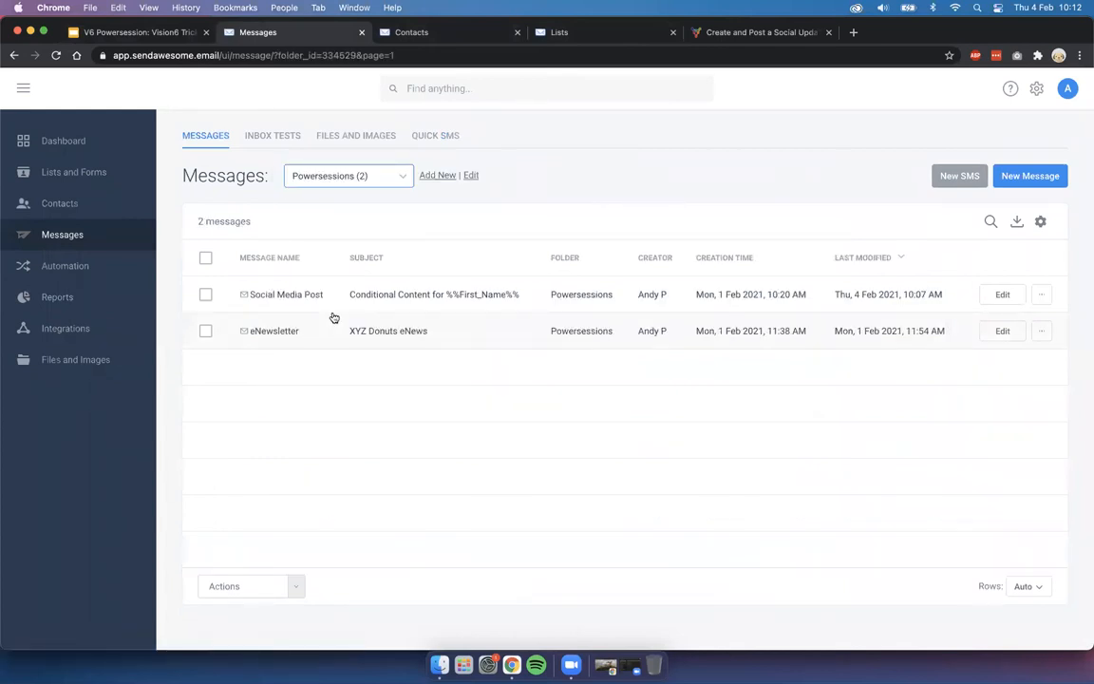
{"action": "double_click", "coordinate": [277, 335]}
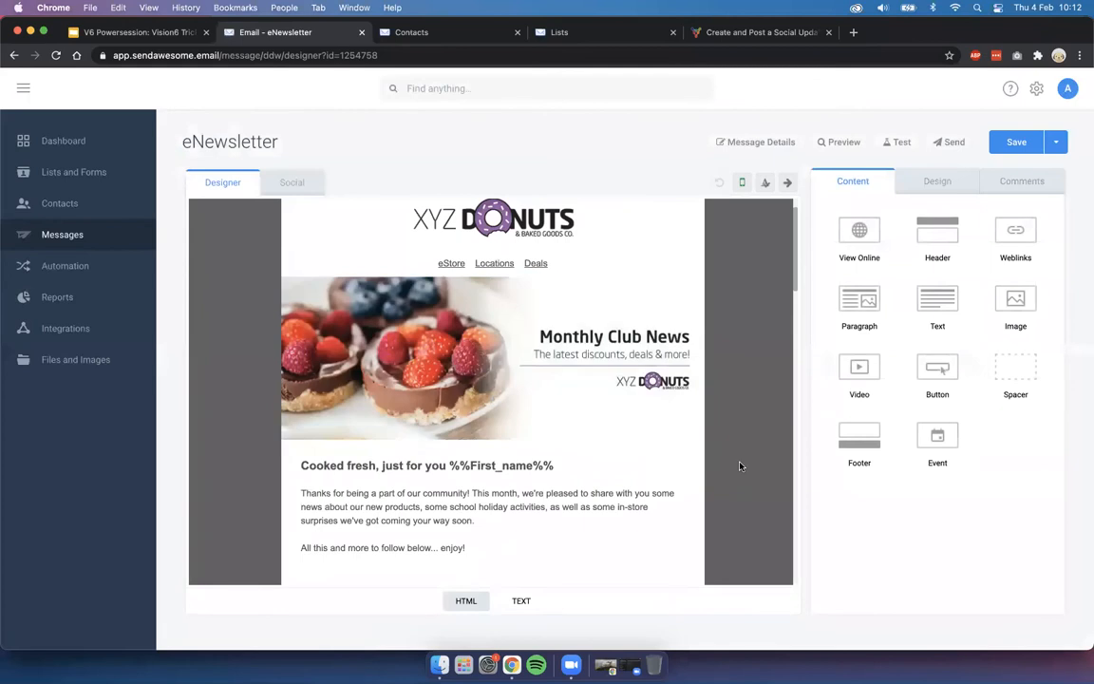
{"action": "scroll", "coordinate": [740, 465], "scroll_direction": "down", "scroll_amount": 5}
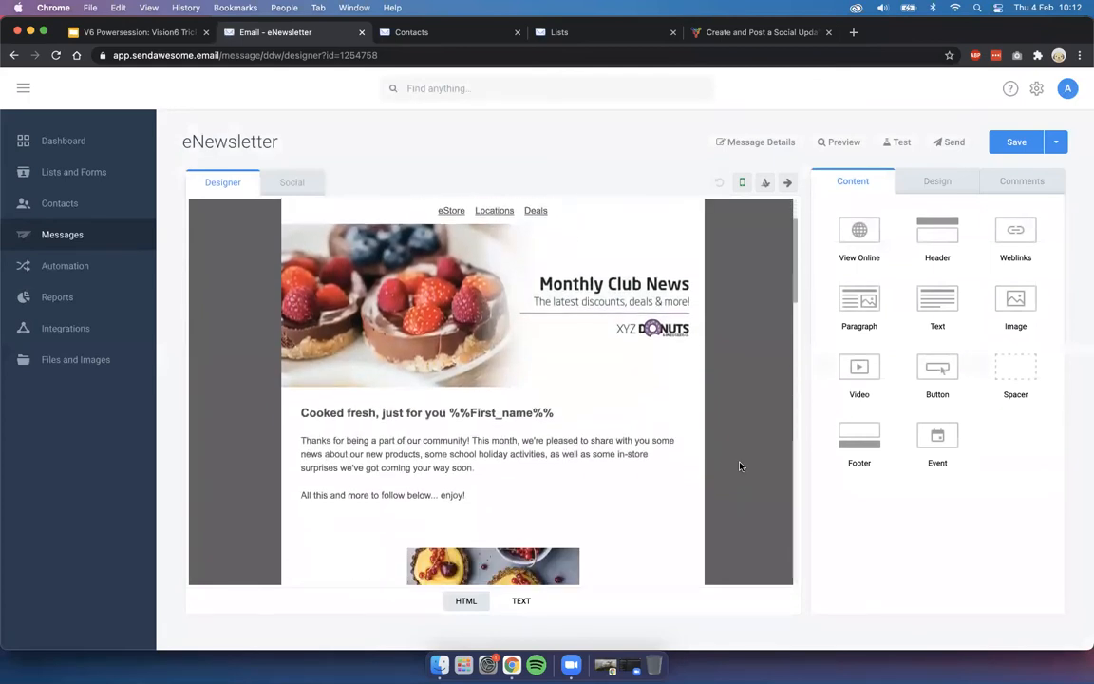
{"action": "scroll", "coordinate": [739, 465], "scroll_direction": "down", "scroll_amount": 2}
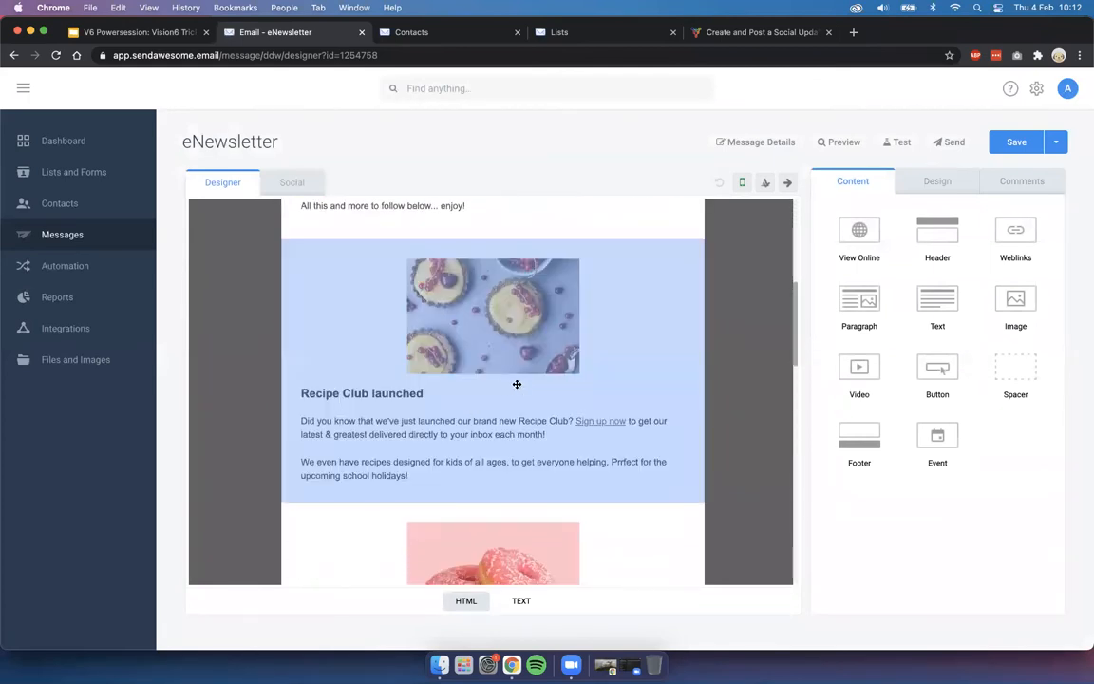
{"action": "scroll", "coordinate": [726, 419], "scroll_direction": "down", "scroll_amount": 7}
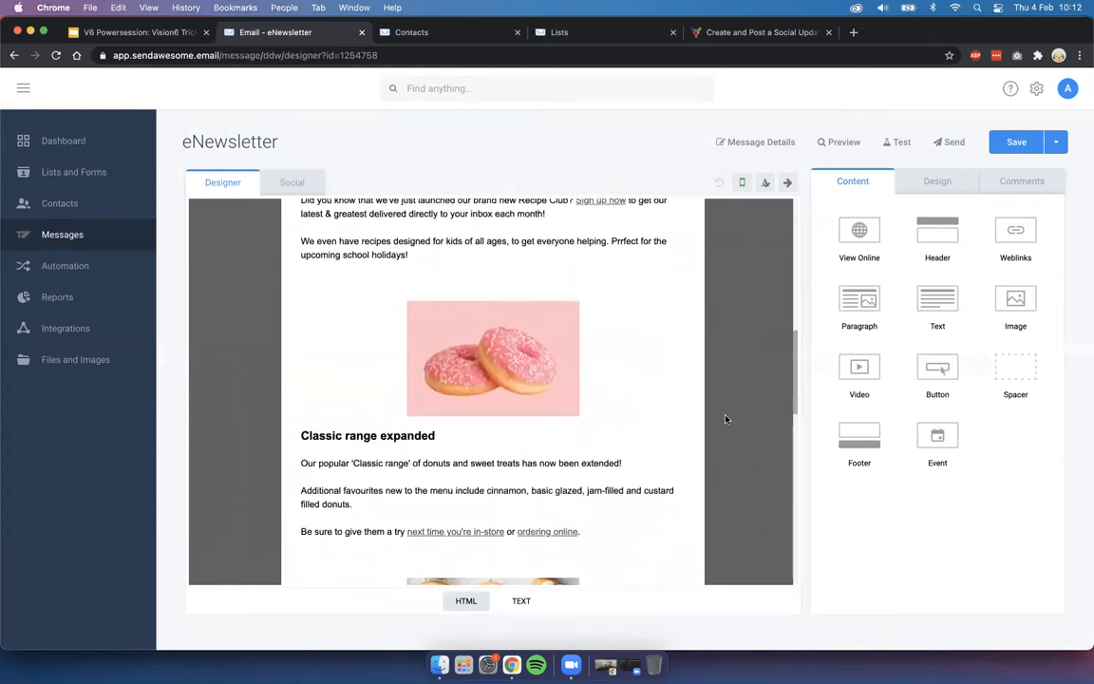
{"action": "scroll", "coordinate": [725, 419], "scroll_direction": "down", "scroll_amount": 5}
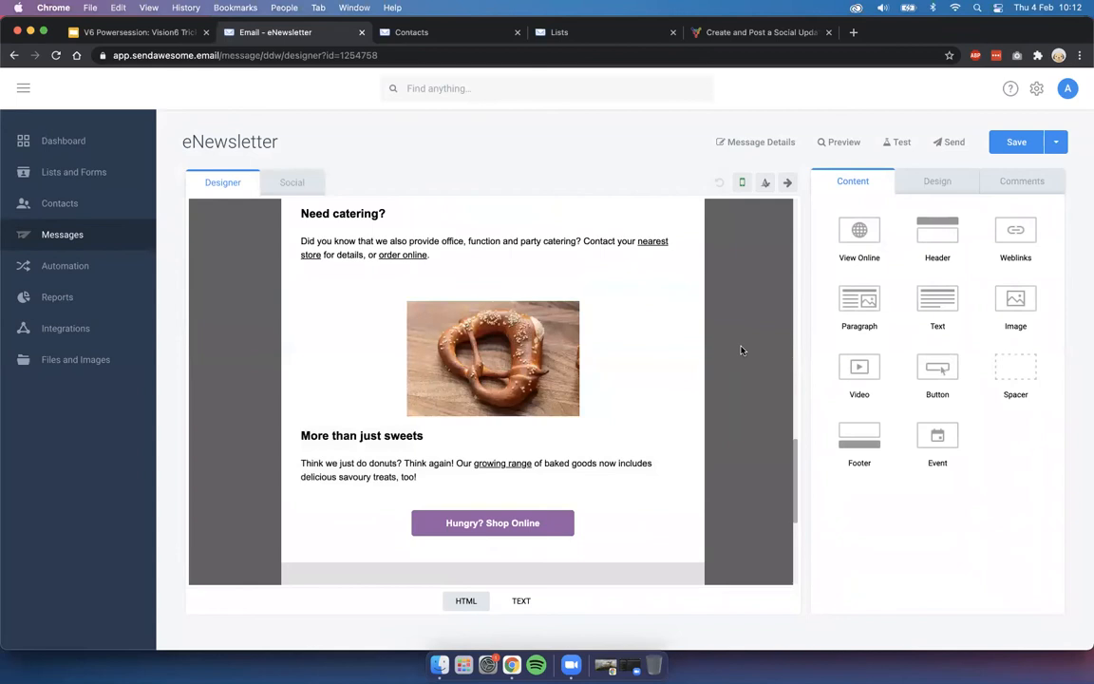
{"action": "scroll", "coordinate": [739, 347], "scroll_direction": "up", "scroll_amount": 4}
{"action": "scroll", "coordinate": [742, 351], "scroll_direction": "up", "scroll_amount": 1}
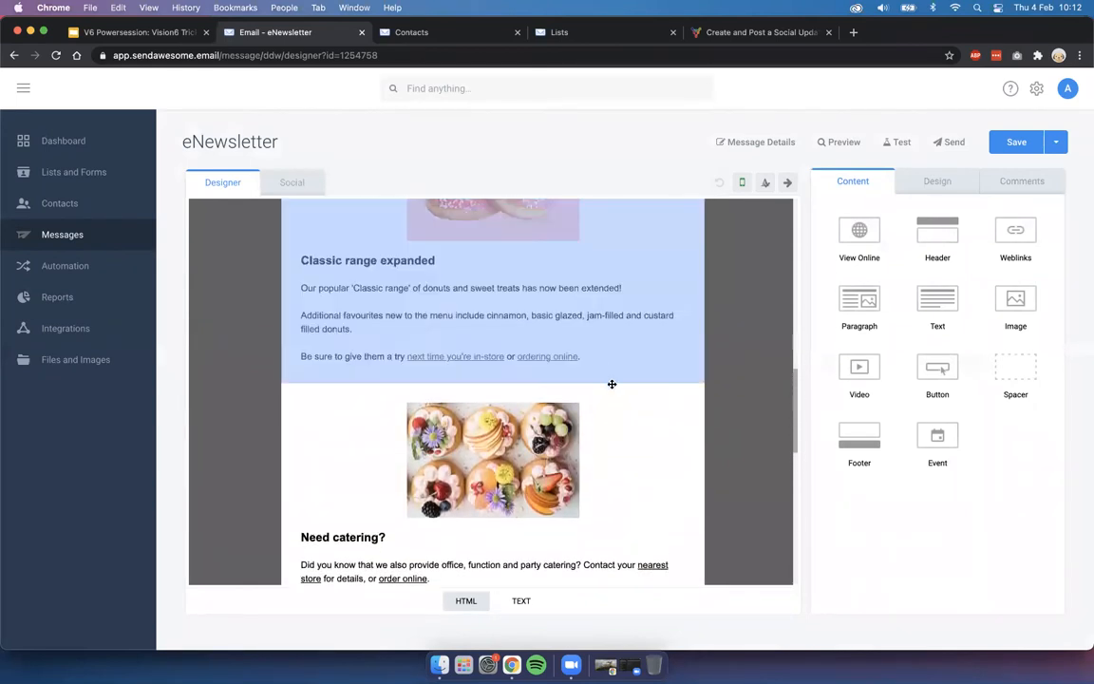
{"action": "scroll", "coordinate": [725, 309], "scroll_direction": "up", "scroll_amount": 7}
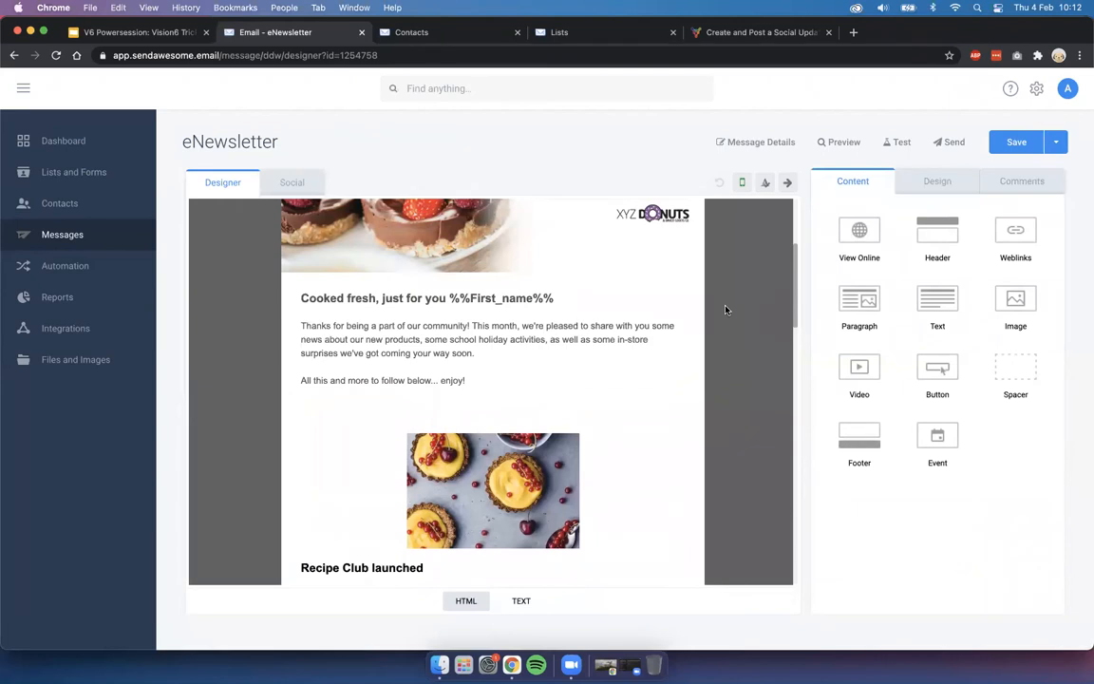
Move the "Classic range expanded" block above "Recipe Club launched", and restore "Recipe Club launched" to its place above it
{"action": "scroll", "coordinate": [725, 310], "scroll_direction": "down", "scroll_amount": 1}
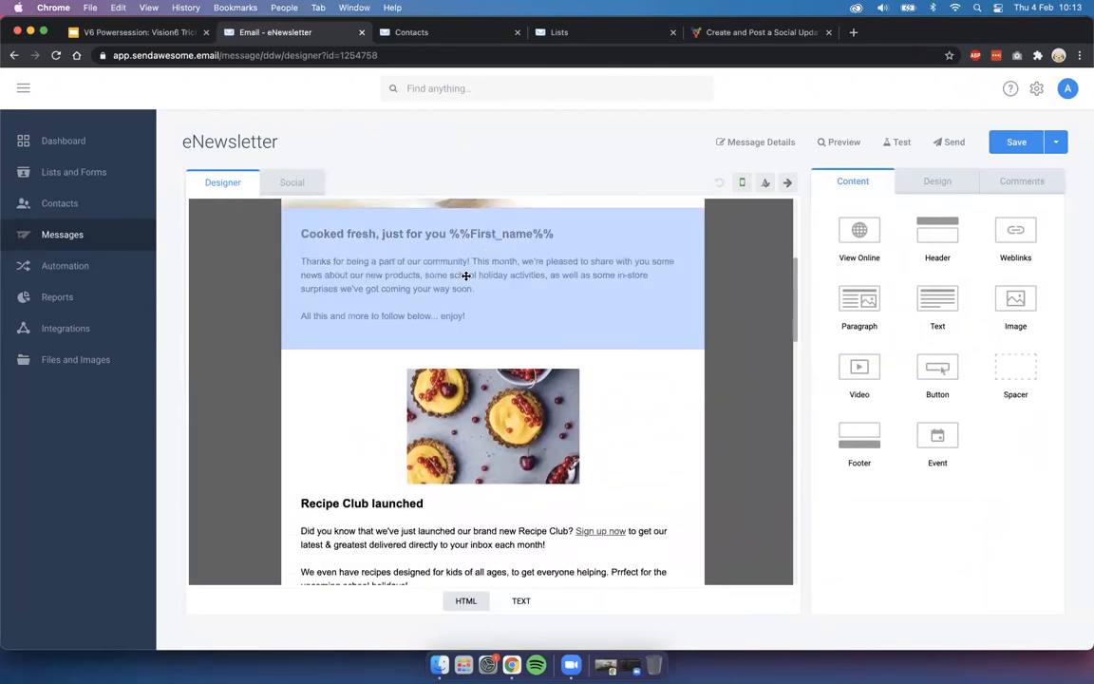
{"action": "scroll", "coordinate": [415, 446], "scroll_direction": "down", "scroll_amount": 2}
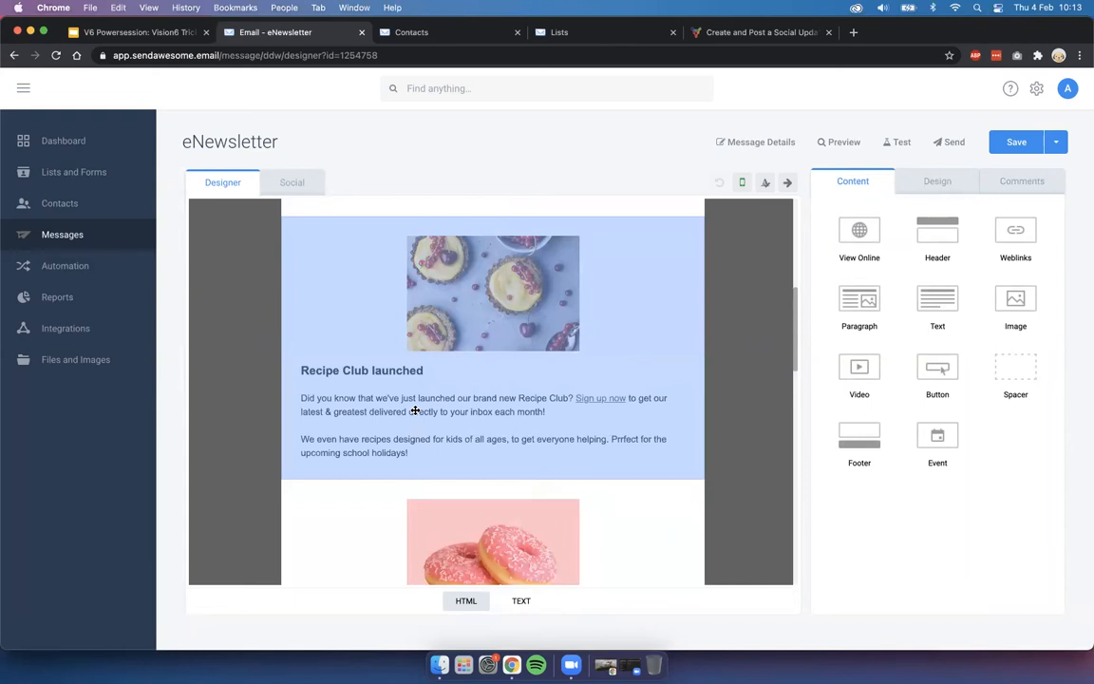
{"action": "scroll", "coordinate": [414, 410], "scroll_direction": "down", "scroll_amount": 1}
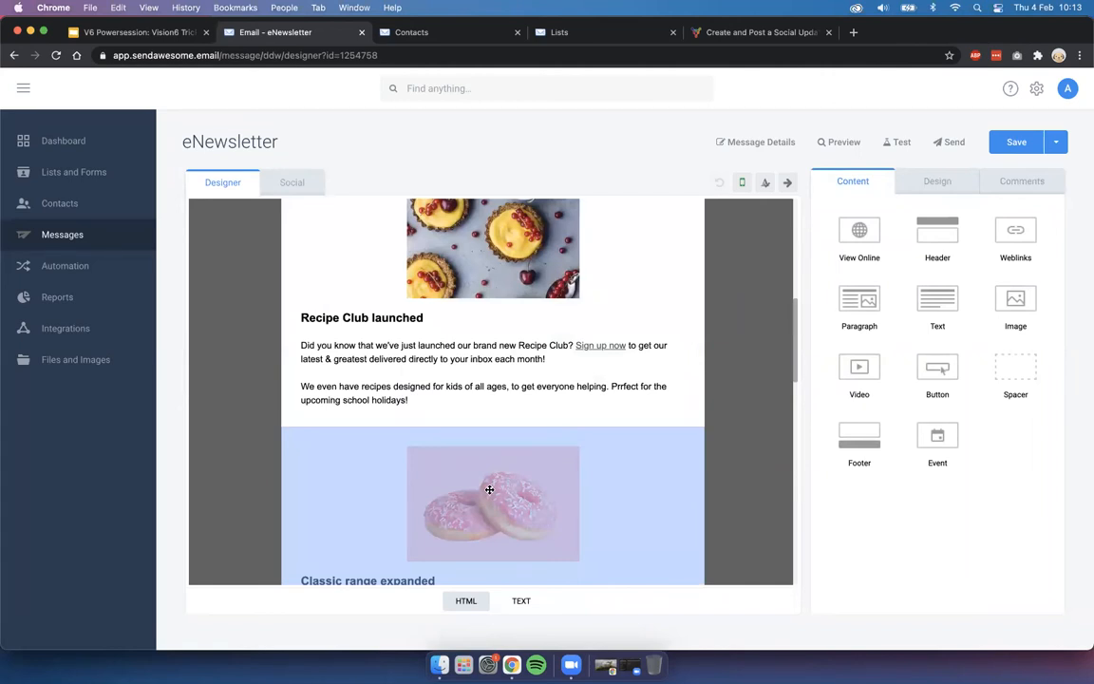
{"action": "left_click_drag", "start_coordinate": [489, 489], "coordinate": [496, 233]}
{"action": "scroll", "coordinate": [489, 343], "scroll_direction": "up", "scroll_amount": 5}
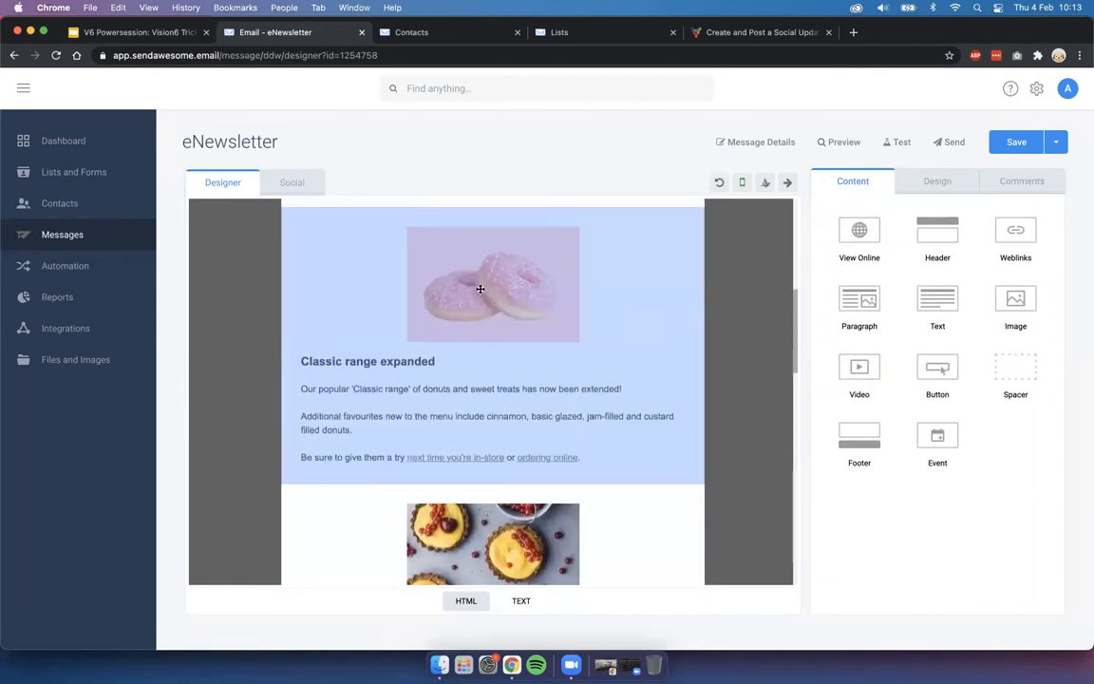
{"action": "left_click_drag", "start_coordinate": [484, 519], "coordinate": [491, 268]}
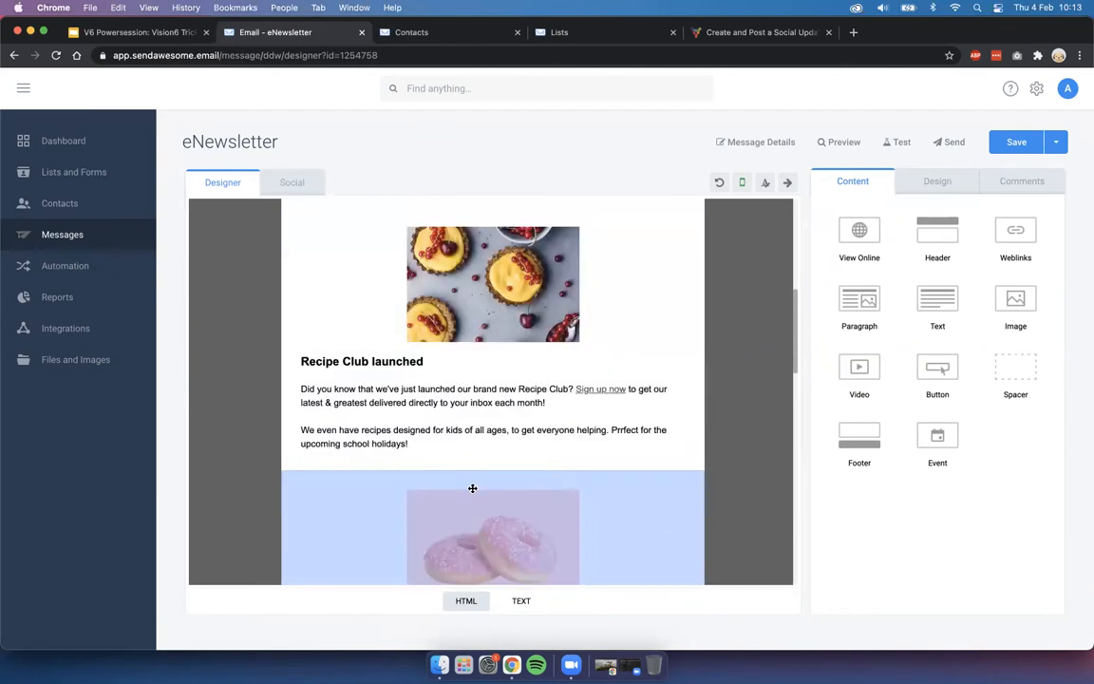
Move the "Classic range expanded" block up beside "Recipe Club launched" to form two columns
{"action": "scroll", "coordinate": [472, 488], "scroll_direction": "down", "scroll_amount": 2}
{"action": "scroll", "coordinate": [465, 493], "scroll_direction": "up", "scroll_amount": 1}
{"action": "left_click_drag", "start_coordinate": [457, 480], "coordinate": [579, 291]}
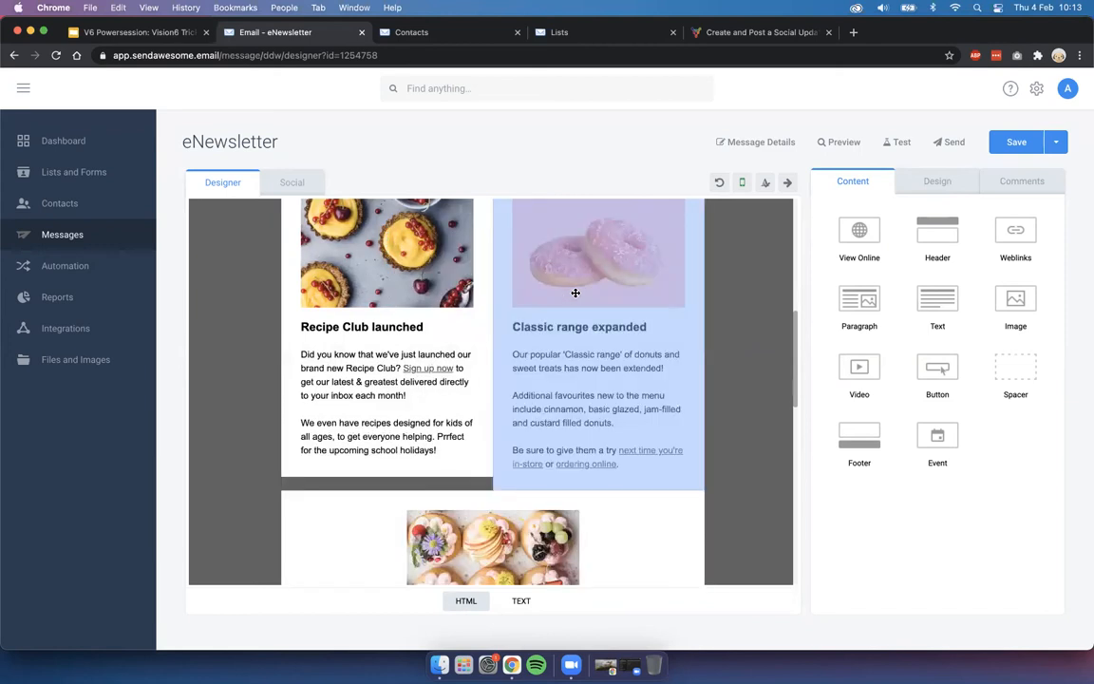
{"action": "scroll", "coordinate": [490, 364], "scroll_direction": "up", "scroll_amount": 2}
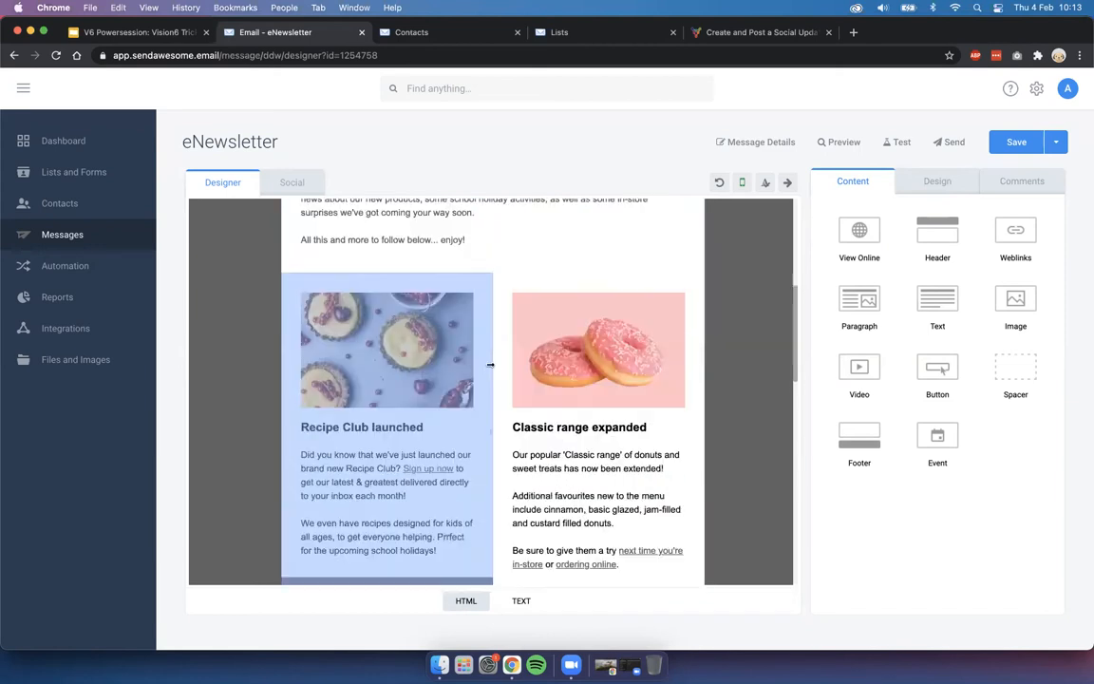
Set the column colour of the "Recipe Club launched" block to white, #FFFFFF
{"action": "scroll", "coordinate": [490, 365], "scroll_direction": "down", "scroll_amount": 2}
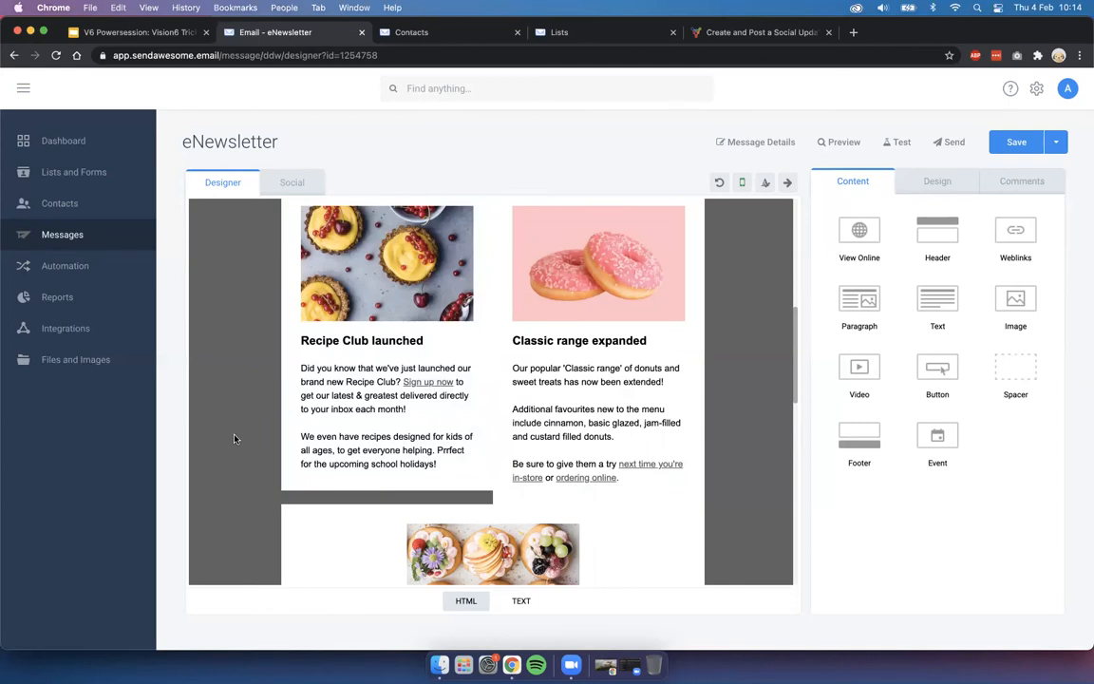
{"action": "left_click", "coordinate": [326, 438]}
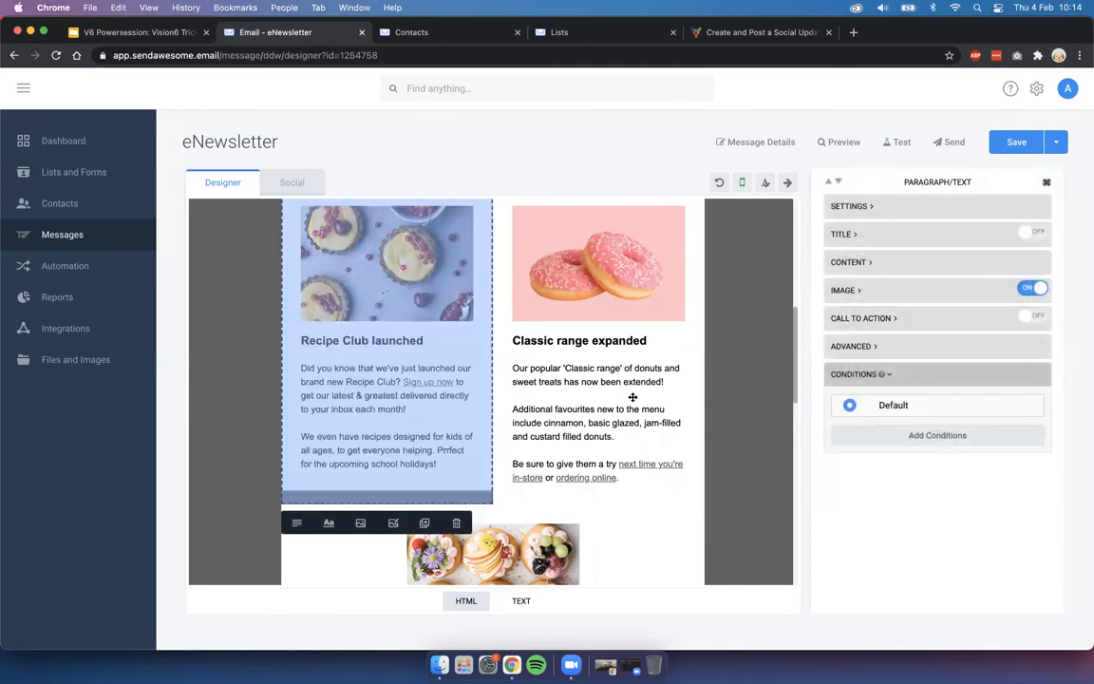
{"action": "left_click", "coordinate": [892, 349]}
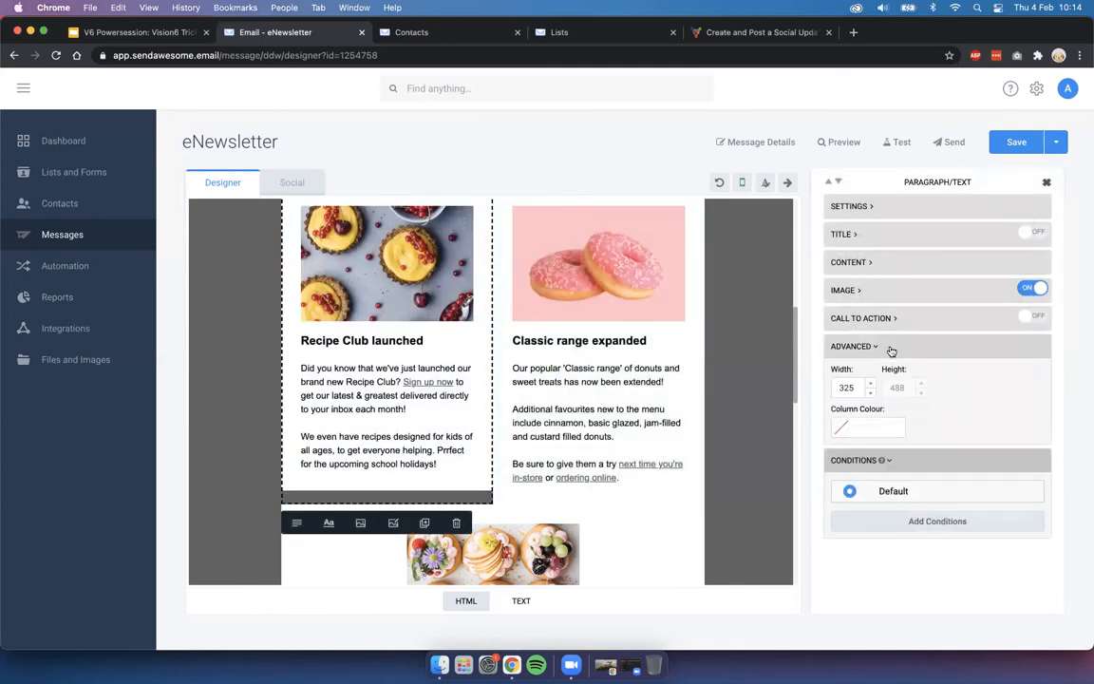
{"action": "left_click", "coordinate": [841, 430]}
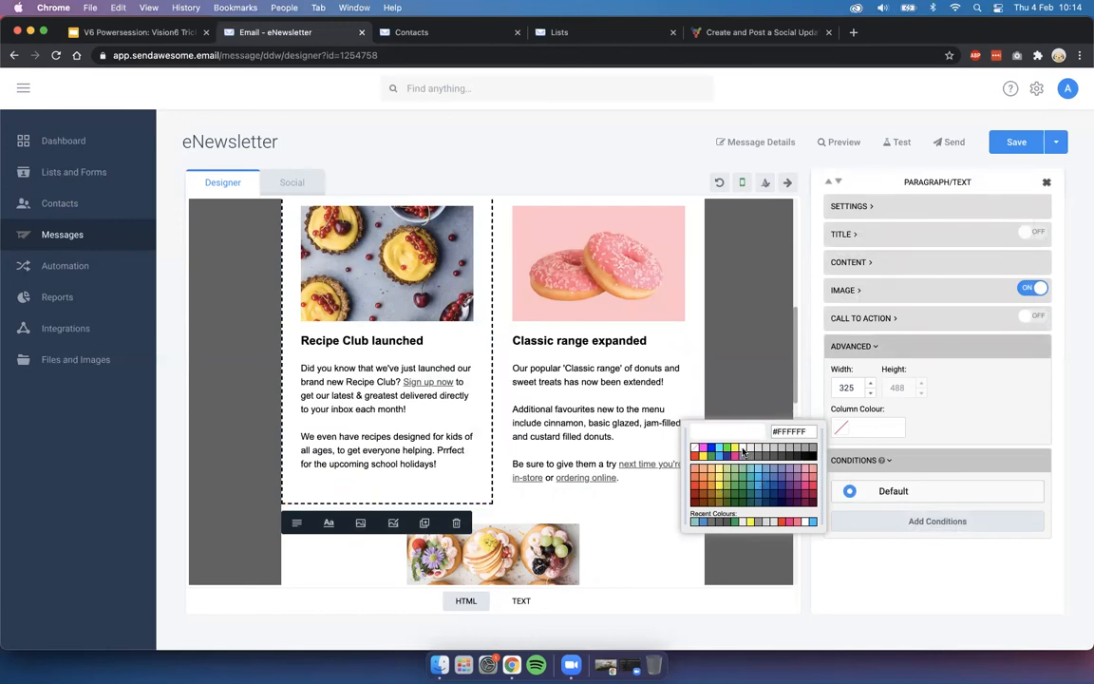
{"action": "left_click", "coordinate": [742, 449]}
{"action": "left_click", "coordinate": [739, 432]}
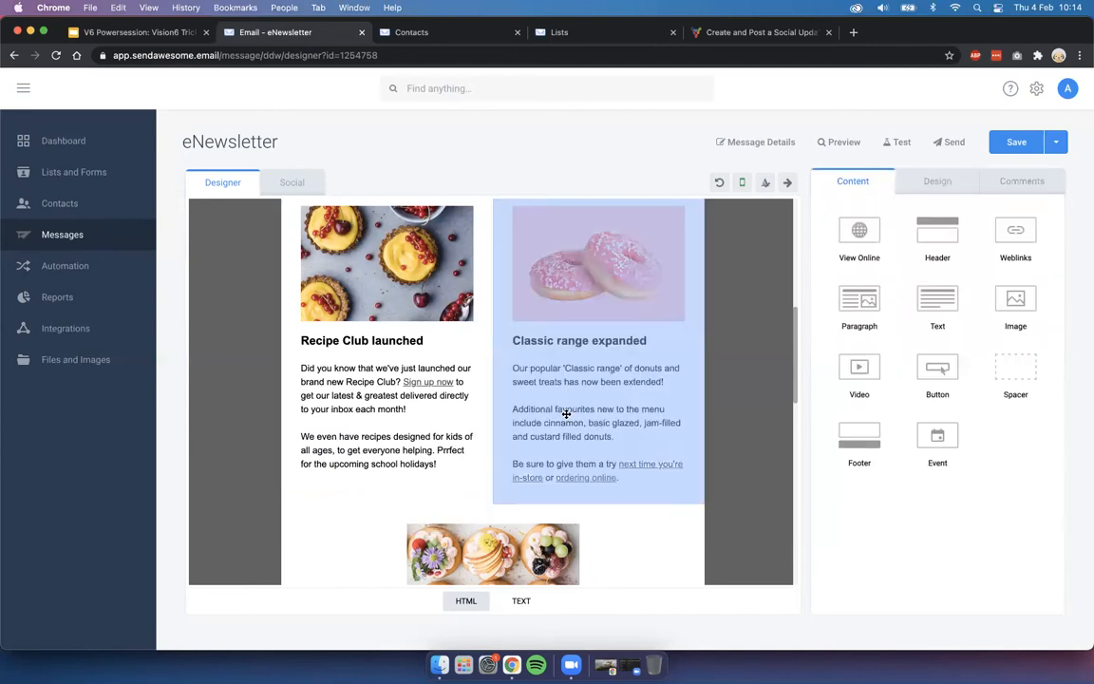
Add blank lines and the filler lines "as", "dsa", "d" and "as" below the "Recipe Club launched" text
{"action": "left_click", "coordinate": [565, 414]}
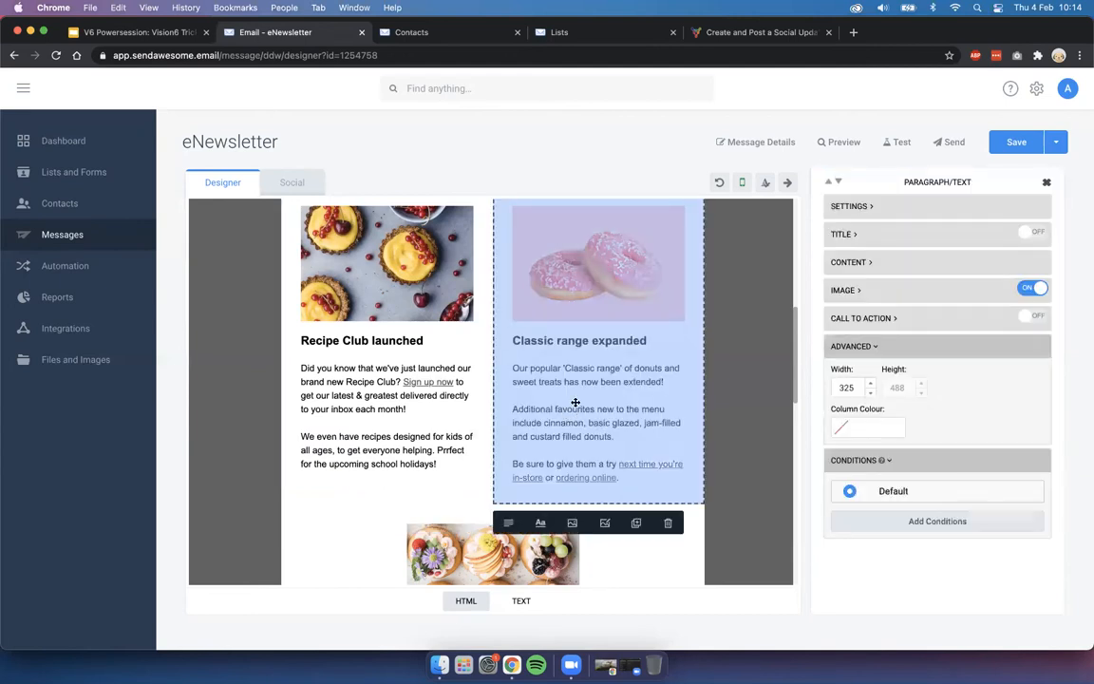
{"action": "double_click", "coordinate": [447, 462]}
{"action": "left_click", "coordinate": [449, 463]}
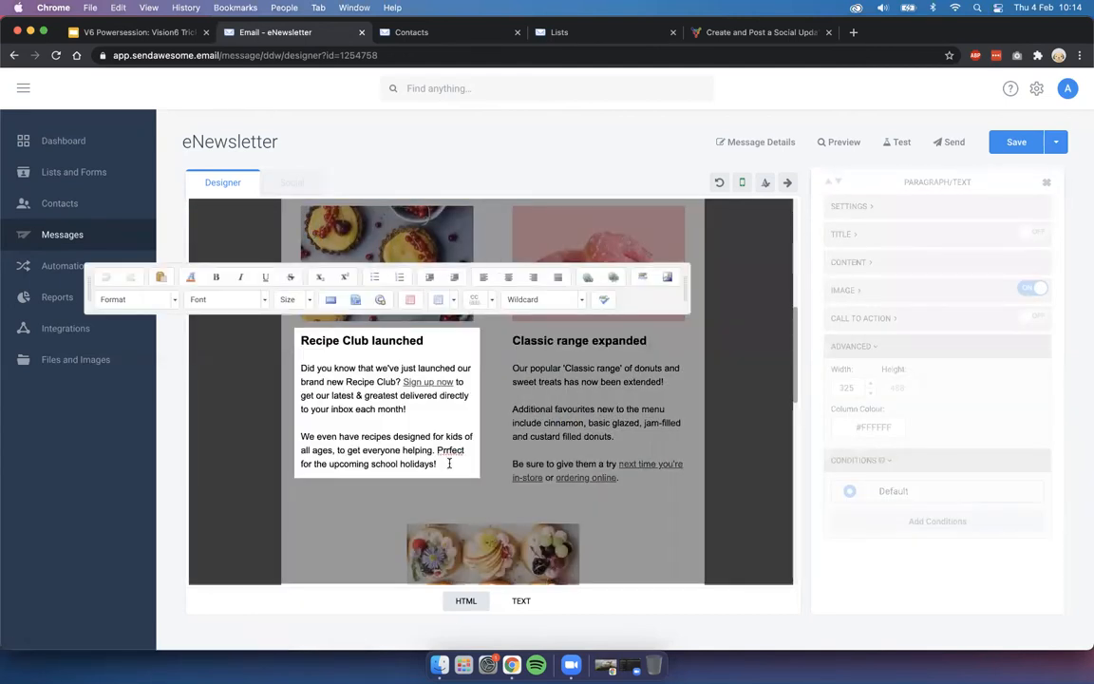
{"action": "key", "text": "Return"}
{"action": "key", "text": "Return"}
{"action": "key", "text": "Return"}
{"action": "type", "text": "as"}
{"action": "key", "text": "Return"}
{"action": "type", "text": "dsa"}
{"action": "key", "text": "Return"}
{"action": "key", "text": "Return"}
{"action": "type", "text": "d"}
{"action": "key", "text": "Return"}
{"action": "type", "text": "as"}
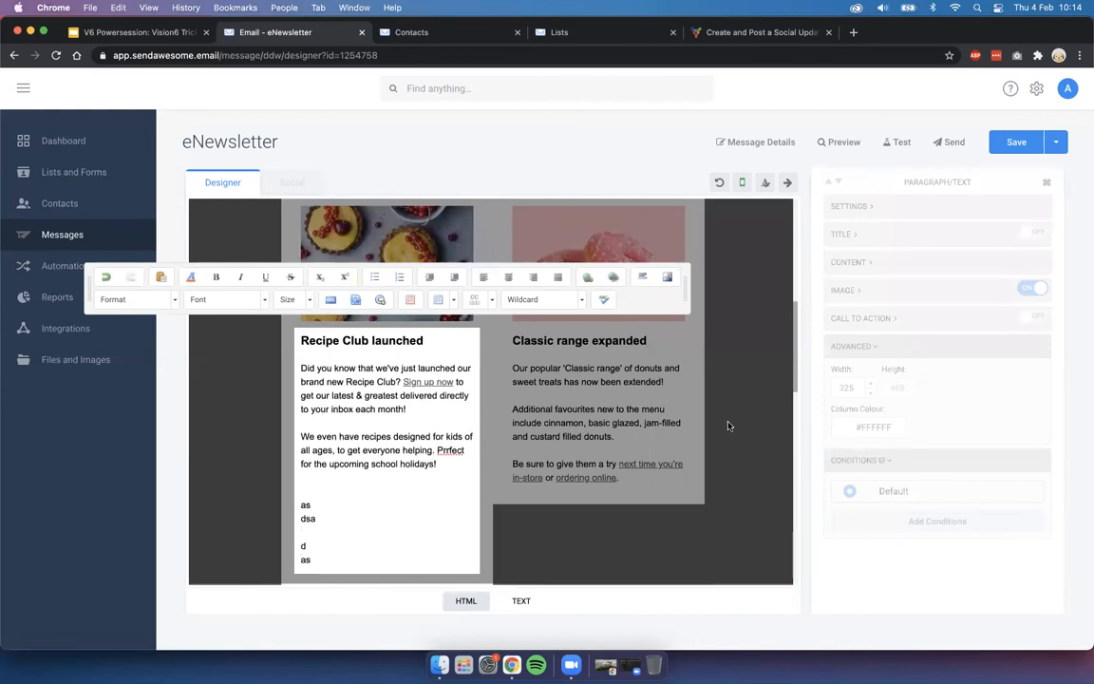
Set the column colour of the "Classic range expanded" block to white, #FFFFFF
{"action": "left_click", "coordinate": [728, 425]}
{"action": "left_click", "coordinate": [639, 499]}
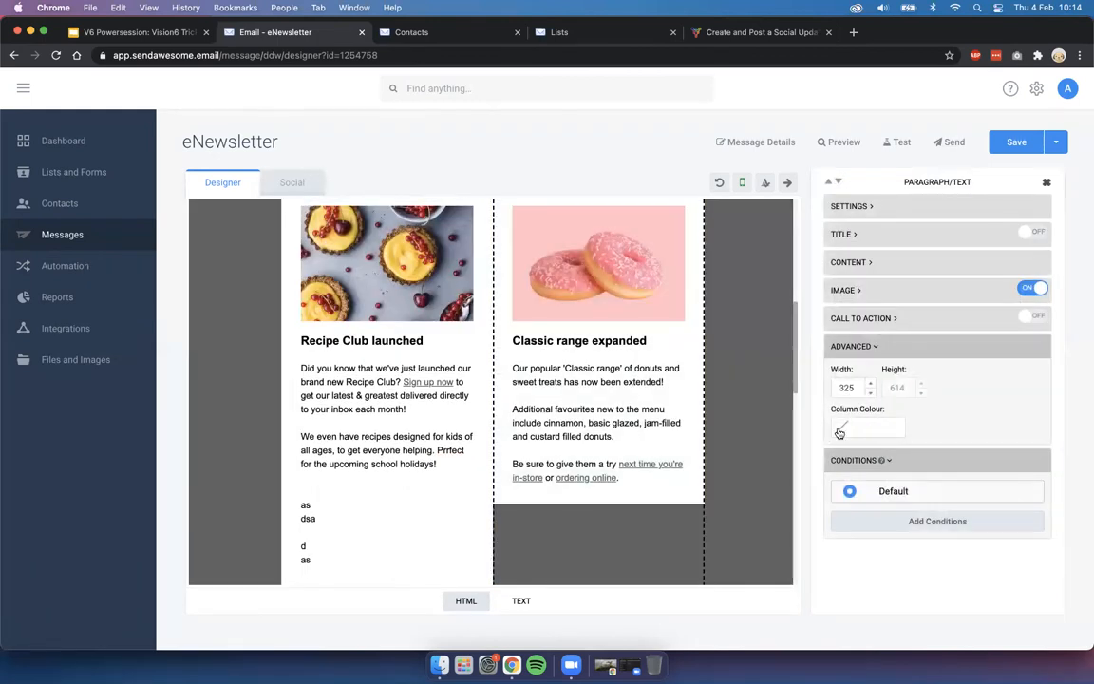
{"action": "left_click", "coordinate": [841, 428]}
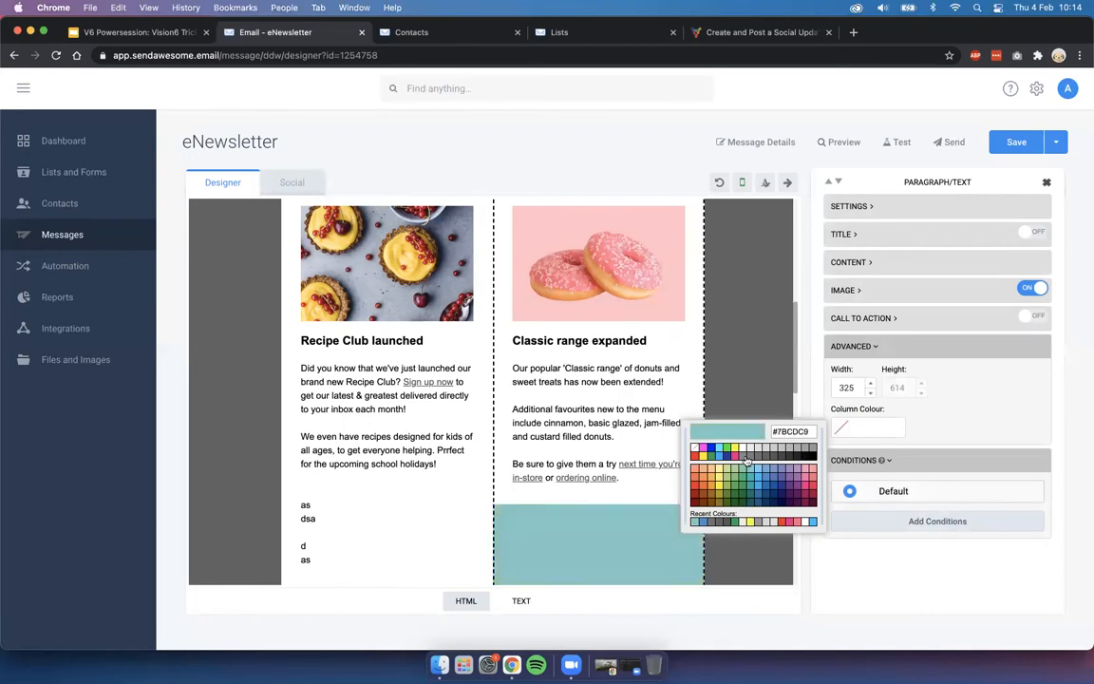
{"action": "left_click", "coordinate": [757, 521]}
{"action": "left_click", "coordinate": [741, 429]}
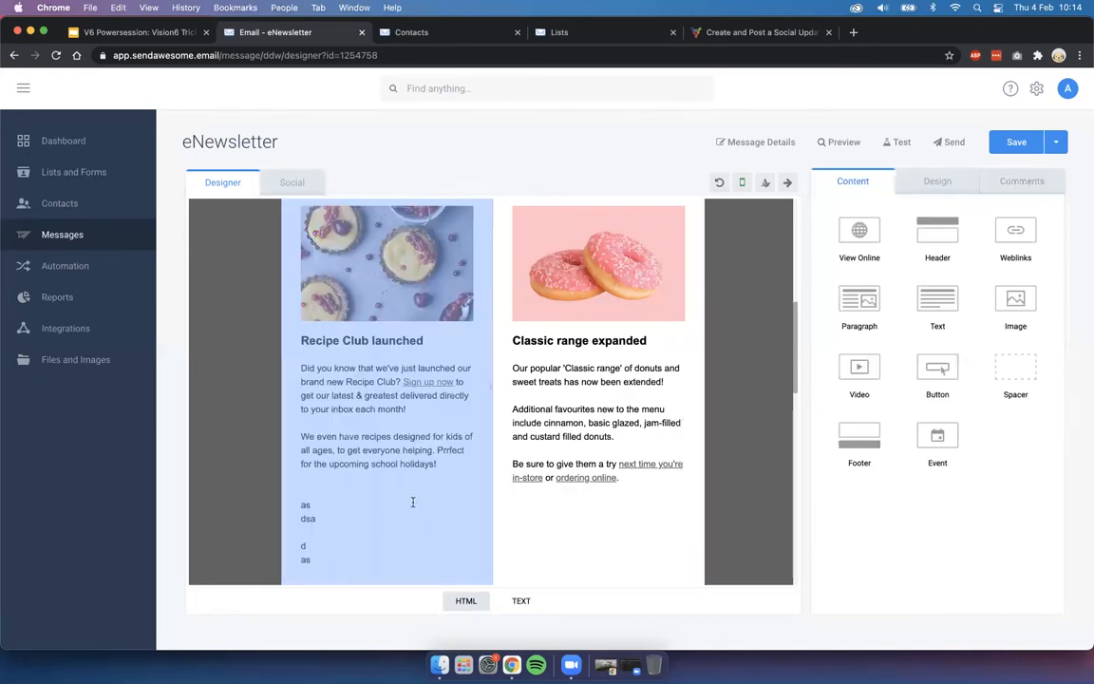
Remove the blank lines and filler lines below the "Recipe Club launched" text so it ends after "school holidays!"
{"action": "left_click", "coordinate": [412, 501]}
{"action": "left_click_drag", "start_coordinate": [438, 465], "coordinate": [442, 551]}
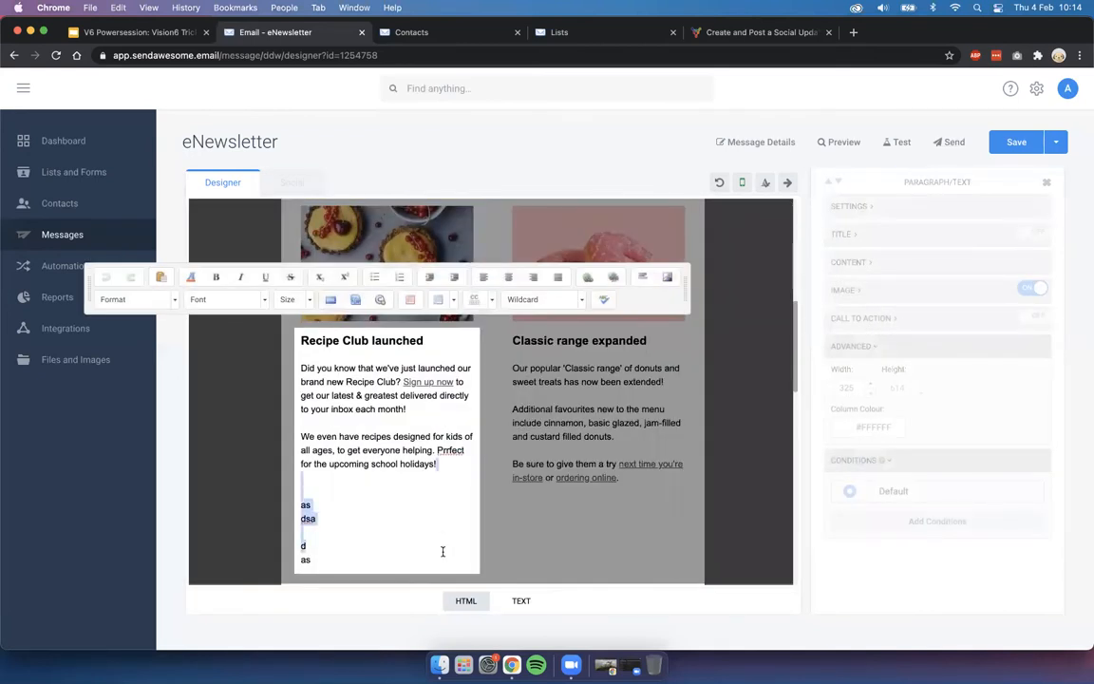
{"action": "key", "text": "BackSpace"}
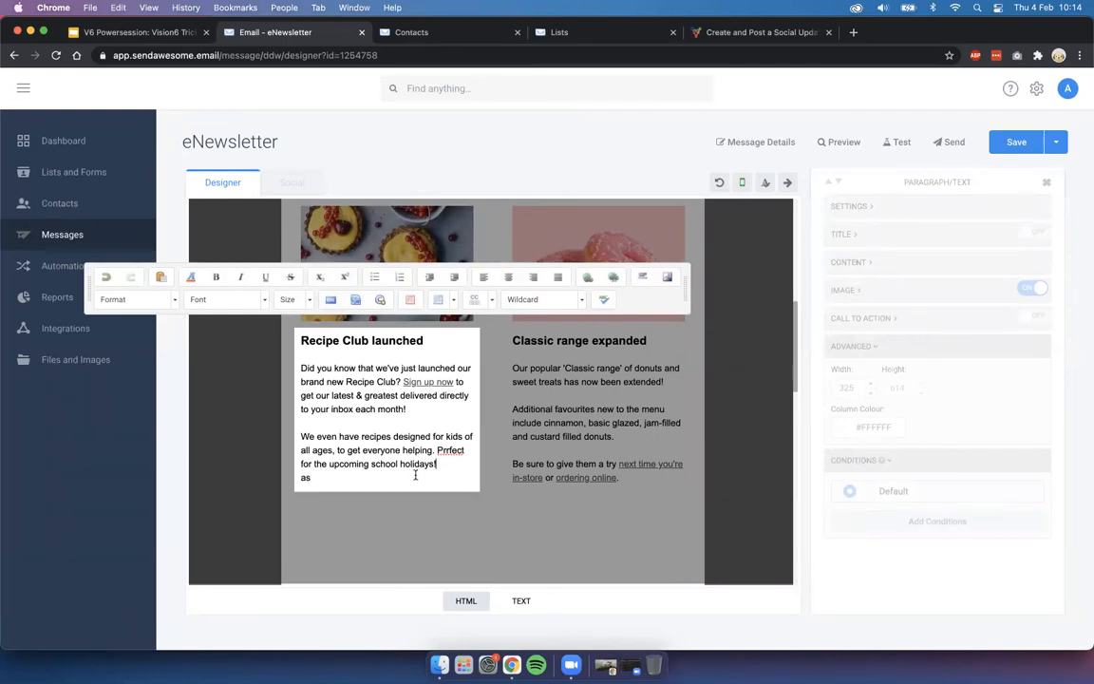
{"action": "left_click", "coordinate": [542, 395]}
{"action": "scroll", "coordinate": [520, 492], "scroll_direction": "down", "scroll_amount": 5}
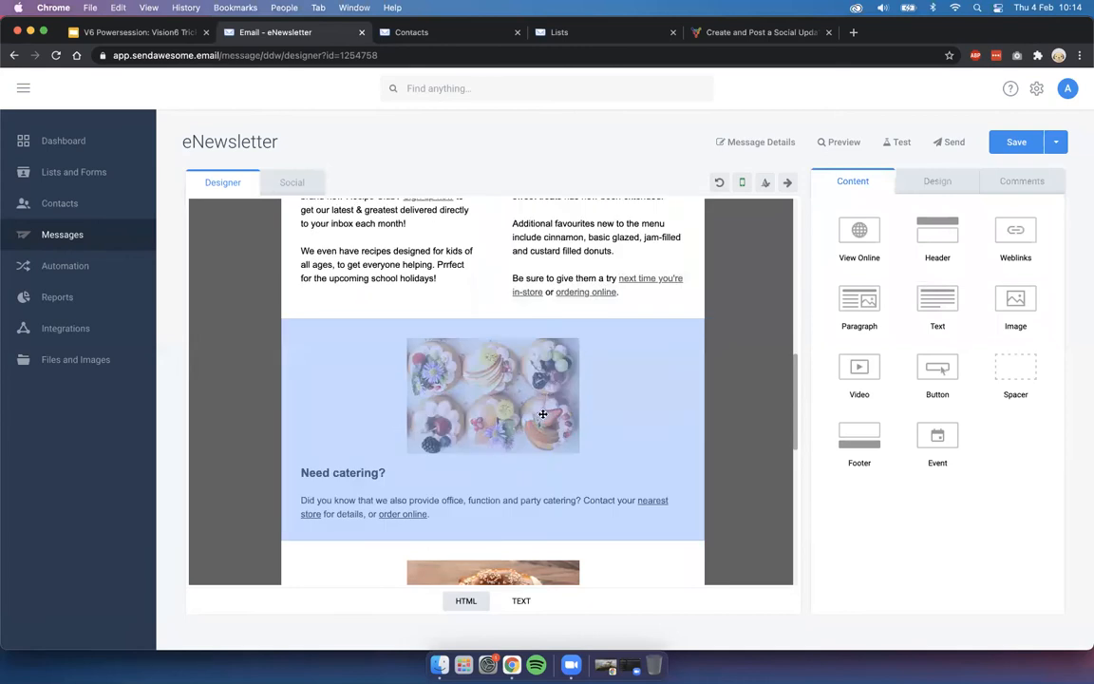
{"action": "scroll", "coordinate": [499, 428], "scroll_direction": "down", "scroll_amount": 4}
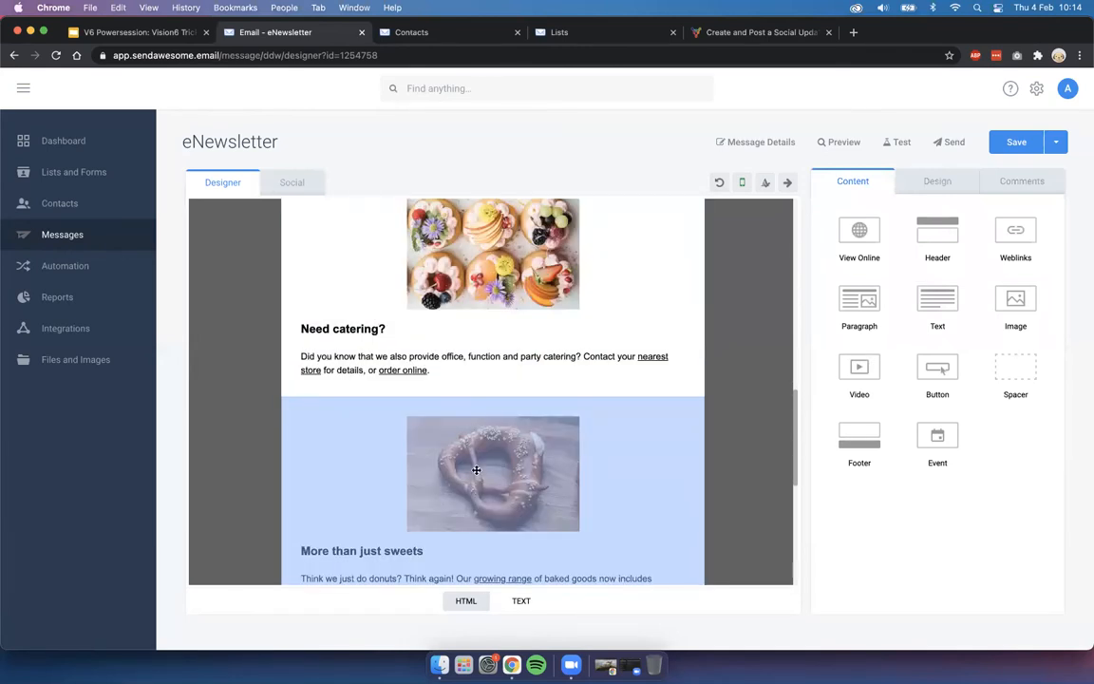
{"action": "scroll", "coordinate": [476, 469], "scroll_direction": "up", "scroll_amount": 6}
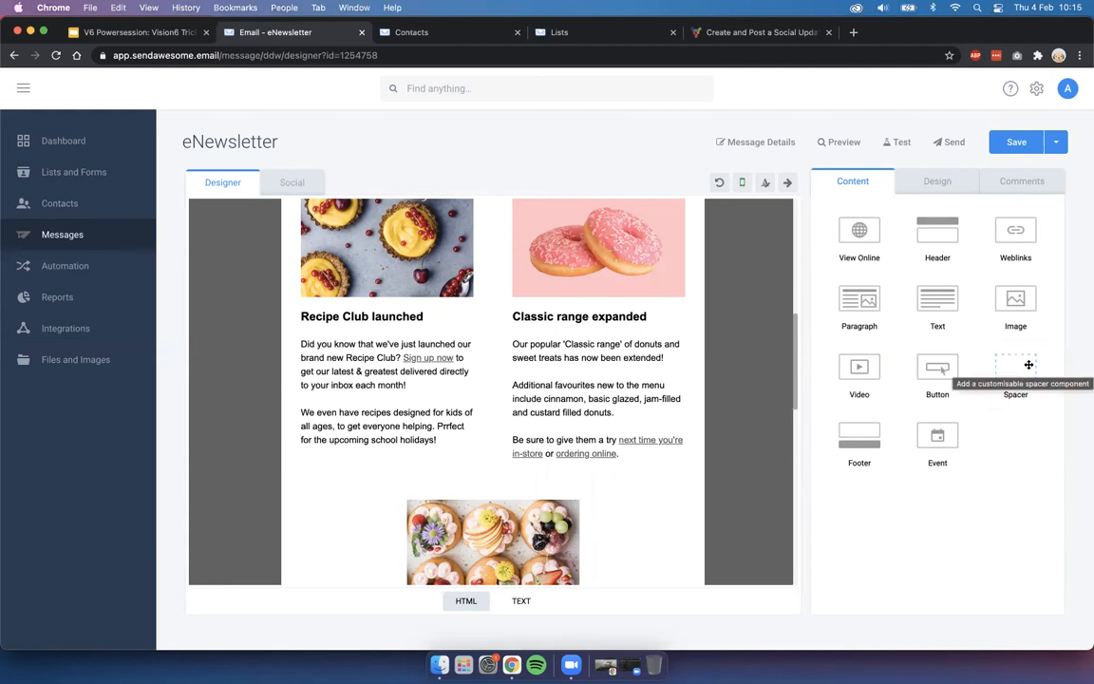
{"action": "left_click_drag", "start_coordinate": [1028, 365], "coordinate": [620, 324]}
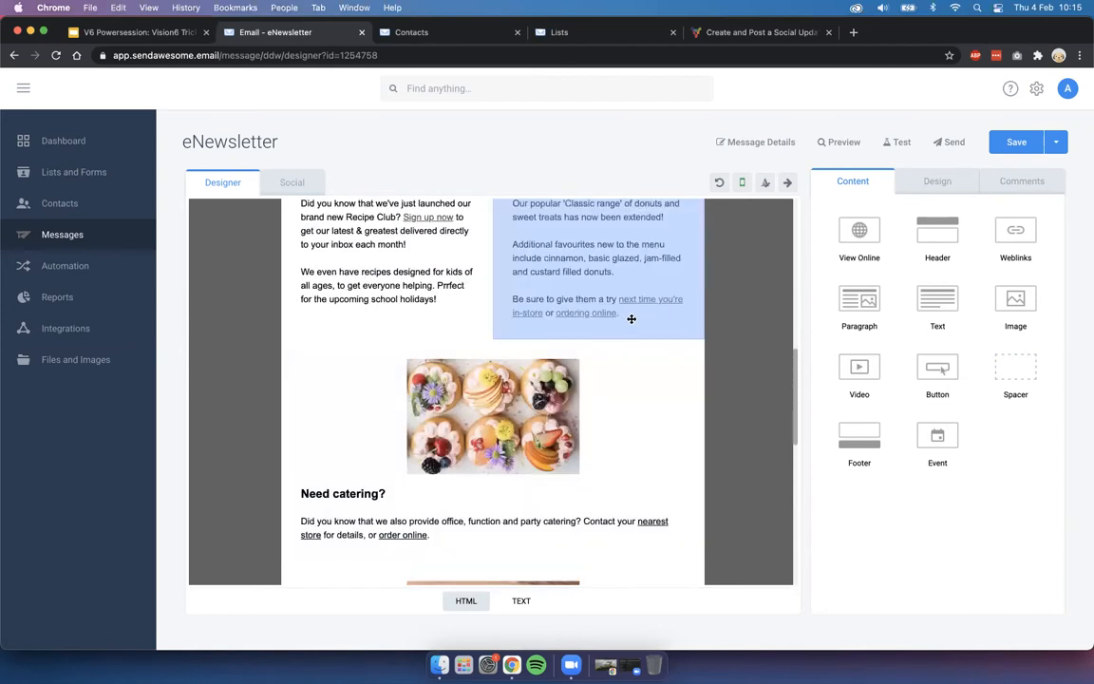
Add a run of eight blank lines at the end of the "Classic range expanded" text
{"action": "left_click", "coordinate": [632, 319]}
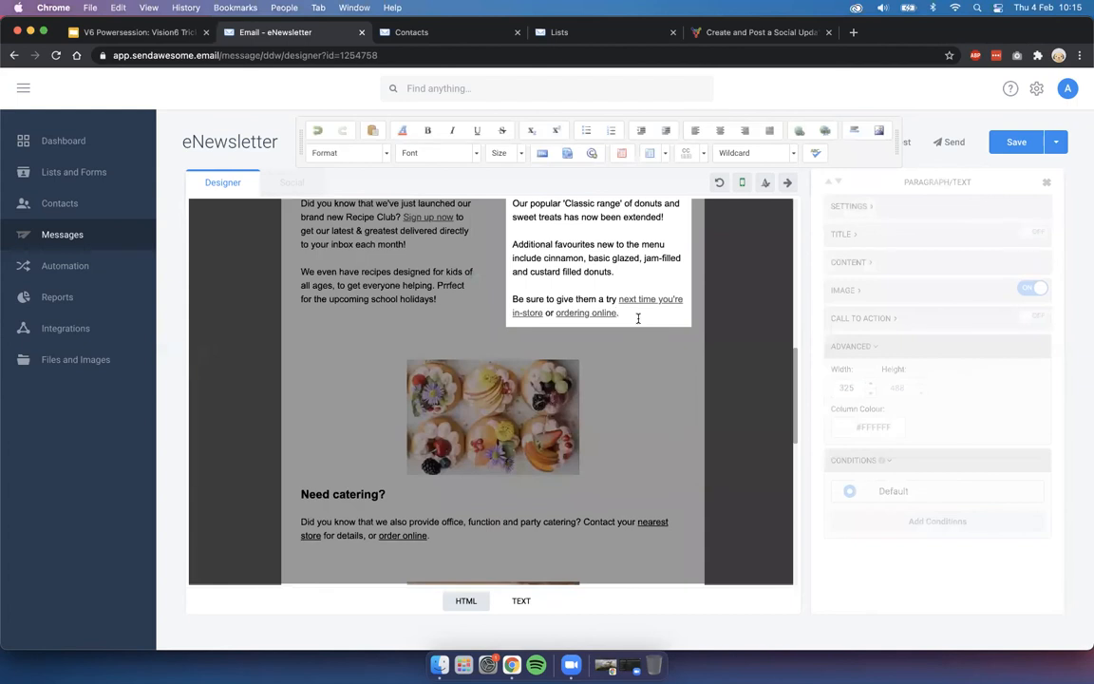
{"action": "key", "text": "Return"}
{"action": "key", "text": "Return"}
{"action": "key", "text": "Return"}
{"action": "key", "text": "Return"}
{"action": "key", "text": "Return"}
{"action": "key", "text": "Return"}
{"action": "key", "text": "Return"}
{"action": "key", "text": "Return"}
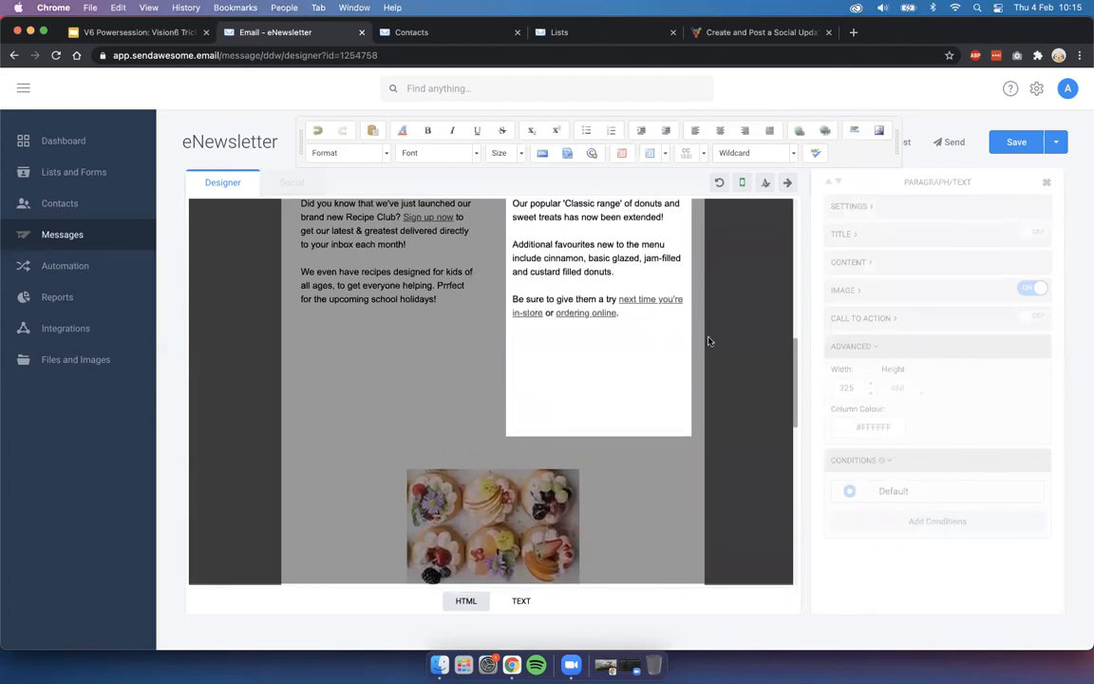
{"action": "left_click", "coordinate": [739, 354]}
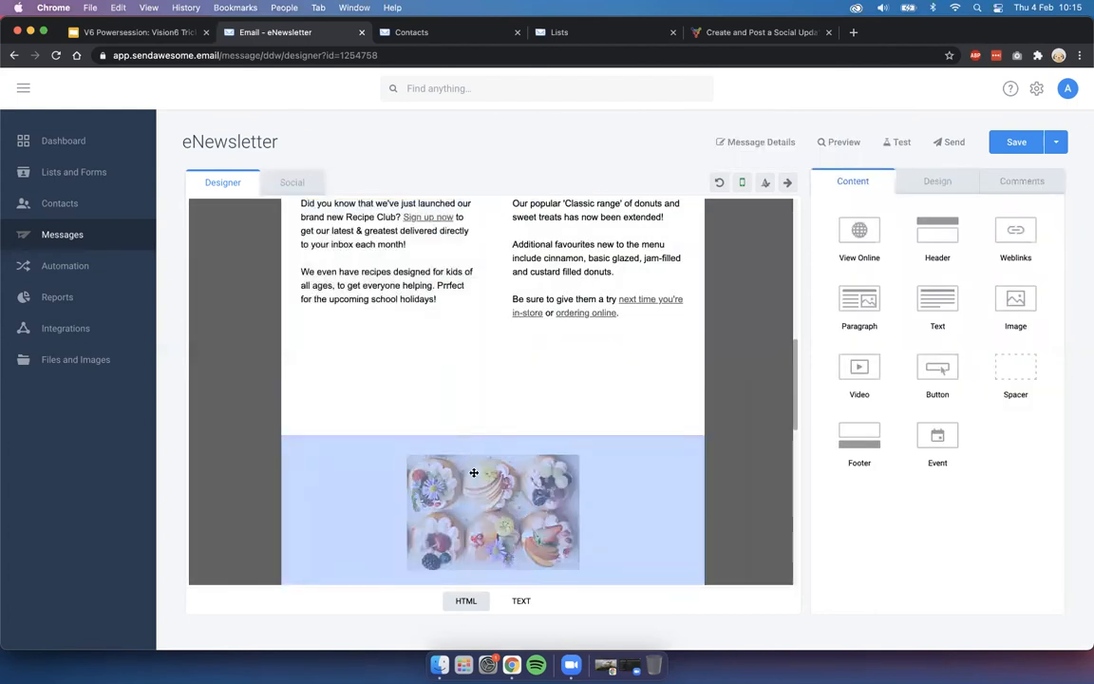
Place the "Need catering?" block beside "More than just sweets" and separate them again, with "Need catering?" stacked below
{"action": "scroll", "coordinate": [474, 473], "scroll_direction": "down", "scroll_amount": 2}
{"action": "left_click_drag", "start_coordinate": [449, 535], "coordinate": [742, 366]}
{"action": "scroll", "coordinate": [718, 432], "scroll_direction": "up", "scroll_amount": 3}
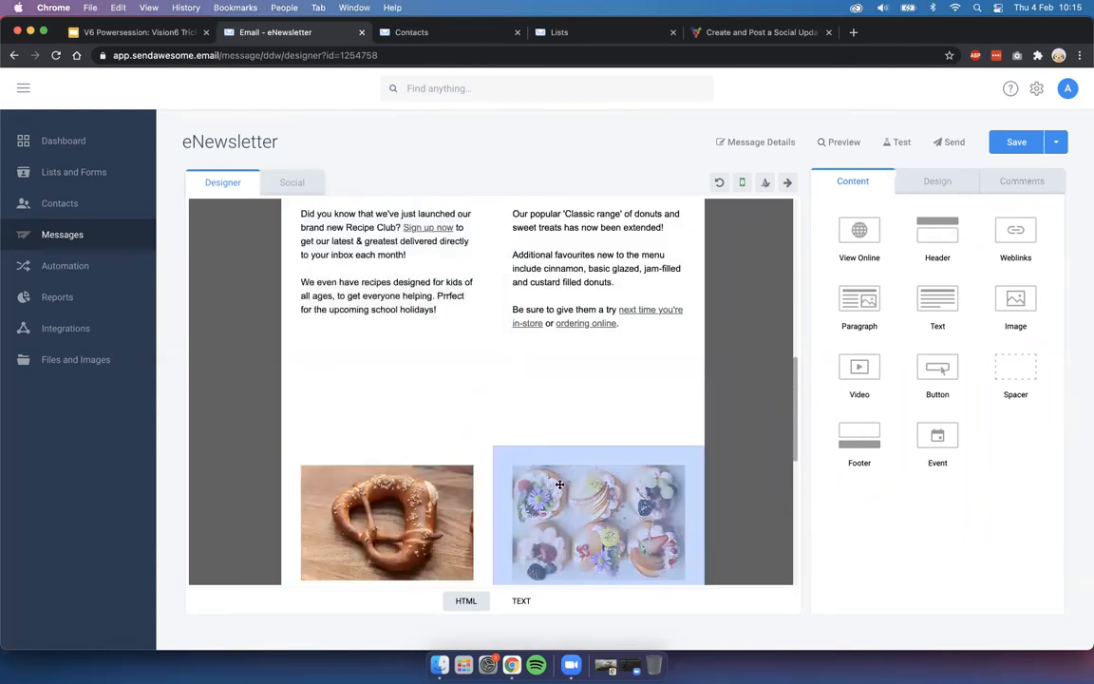
{"action": "left_click_drag", "start_coordinate": [444, 504], "coordinate": [504, 512]}
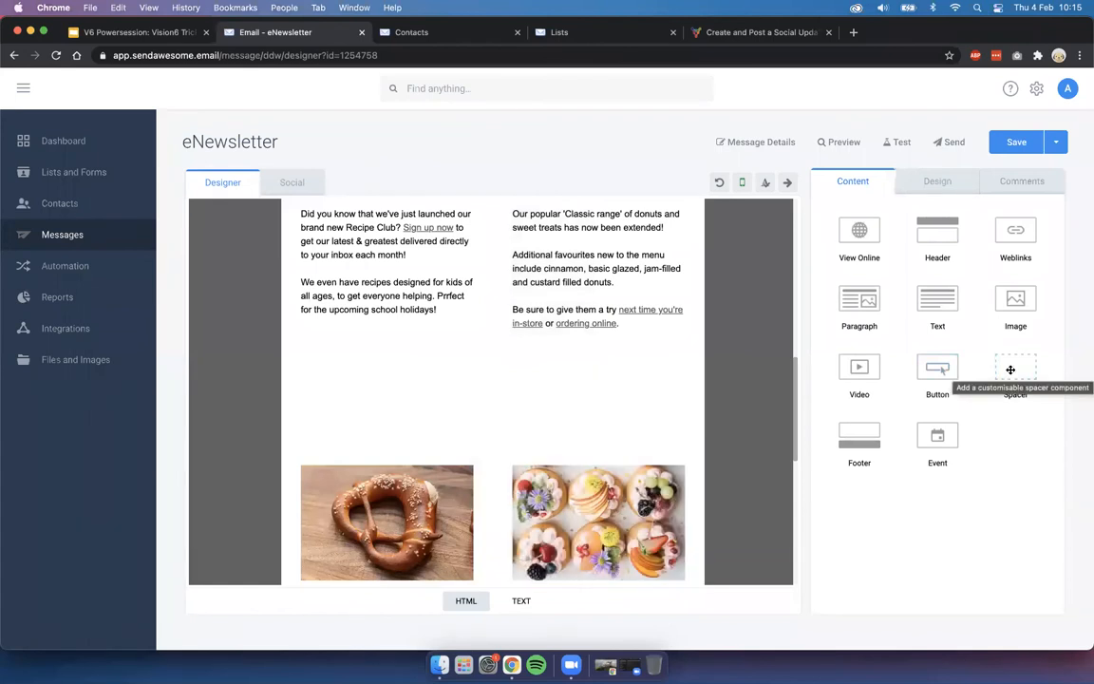
{"action": "left_click_drag", "start_coordinate": [1008, 370], "coordinate": [483, 444]}
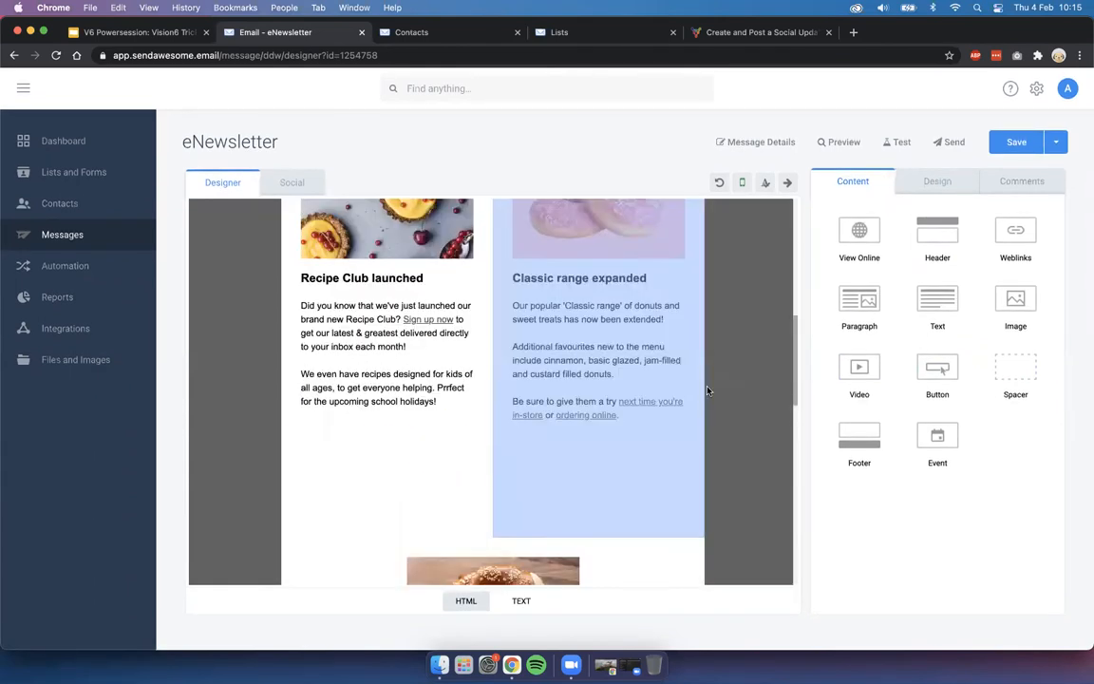
Remove the blank lines at the end of the "Classic range expanded" text
{"action": "scroll", "coordinate": [721, 418], "scroll_direction": "down", "scroll_amount": 3}
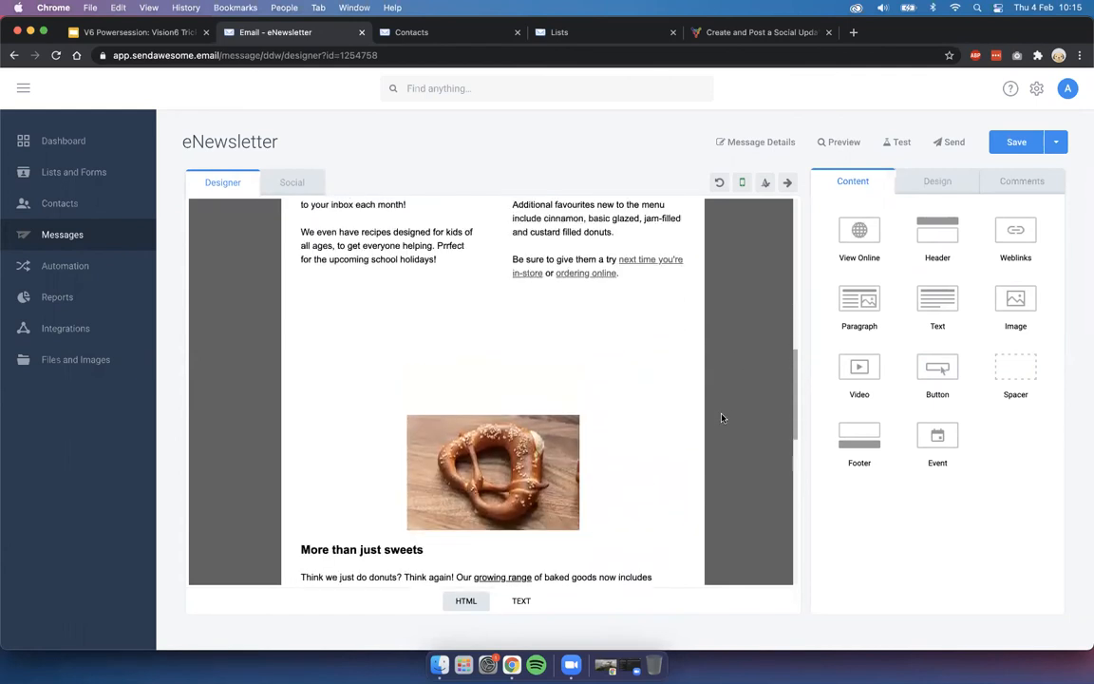
{"action": "left_click", "coordinate": [634, 305]}
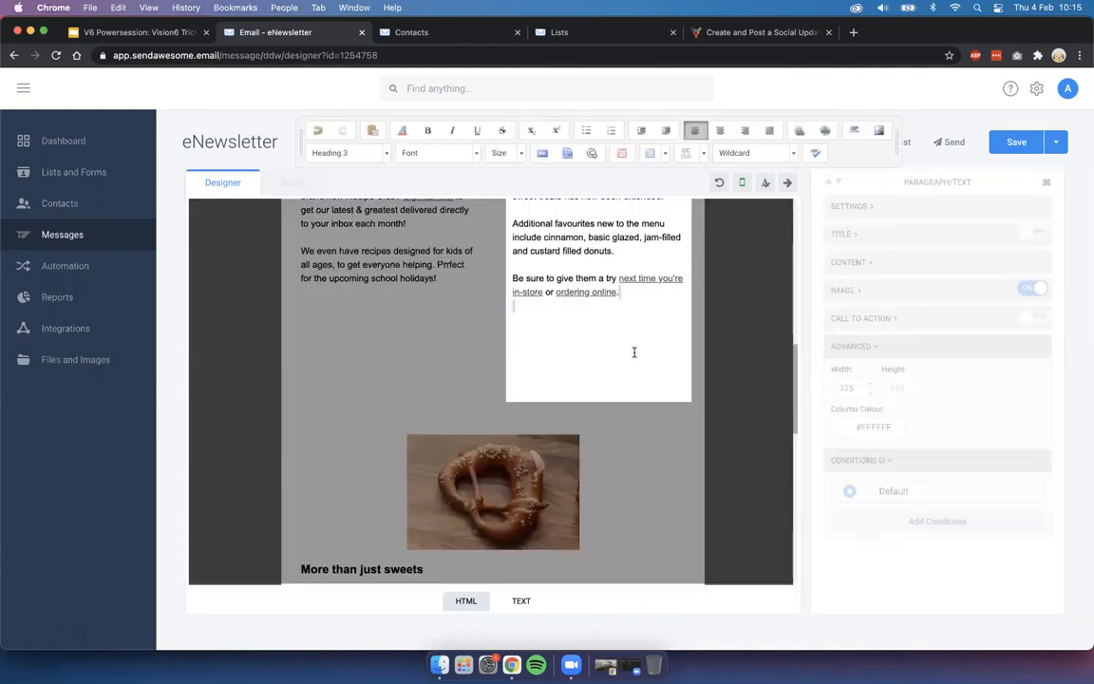
{"action": "left_click", "coordinate": [726, 335]}
{"action": "left_click", "coordinate": [407, 294]}
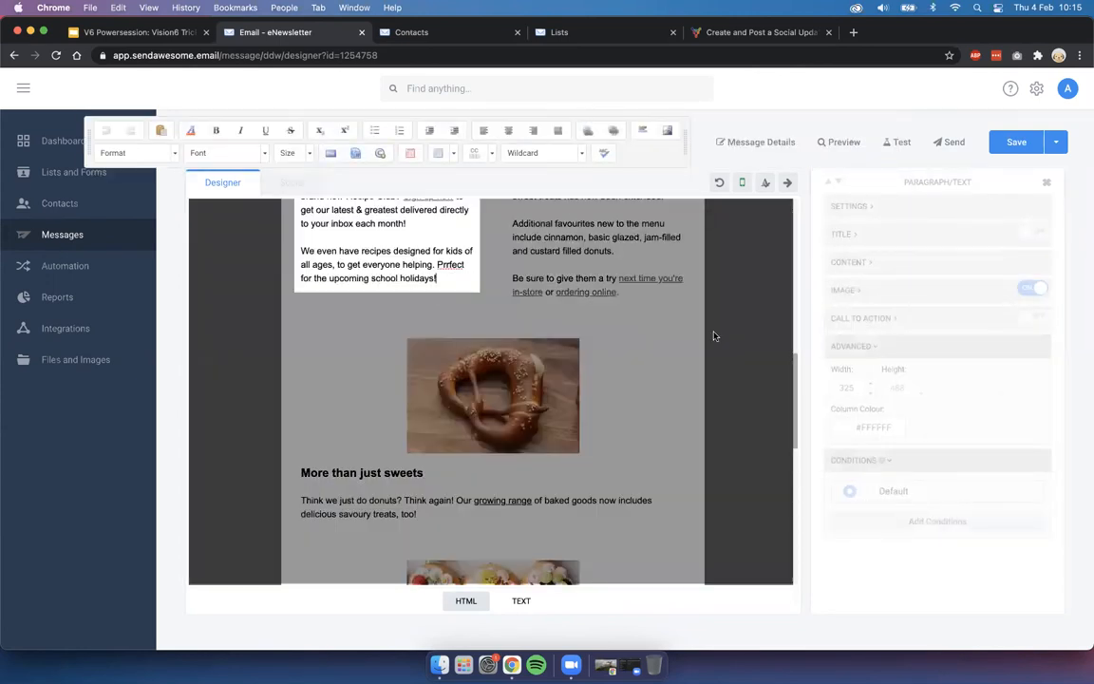
{"action": "left_click", "coordinate": [769, 355]}
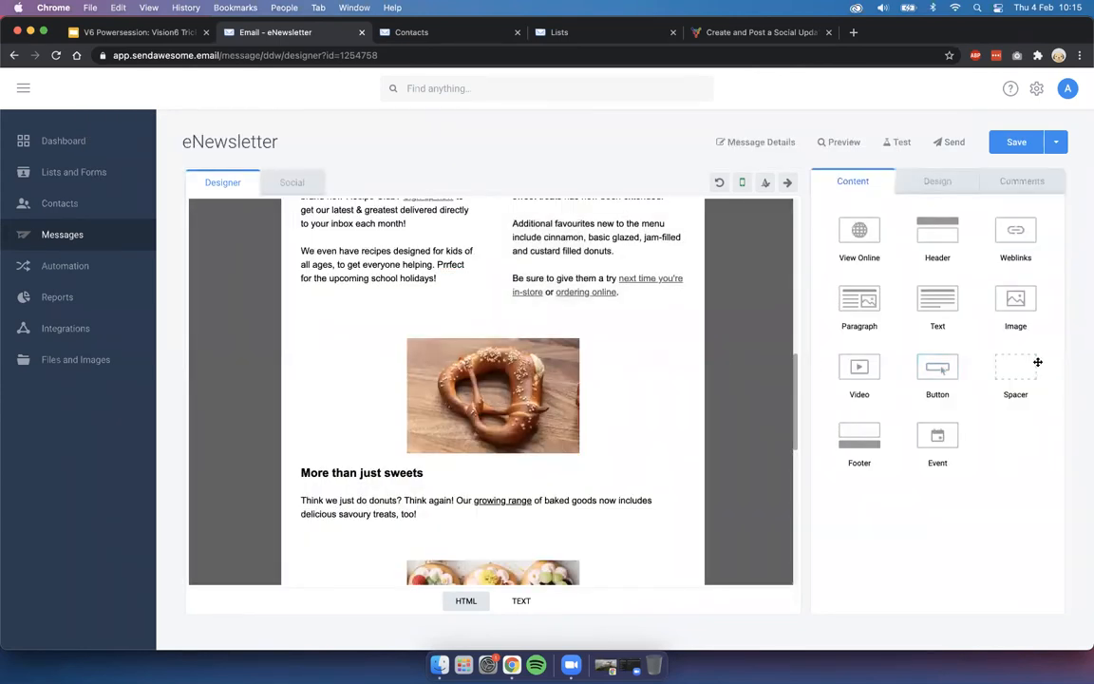
Insert a spacer below the "Recipe Club launched" and "Classic range expanded" columns, and place "Need catering?" beside "More than just sweets"
{"action": "left_click_drag", "start_coordinate": [1029, 365], "coordinate": [517, 337]}
{"action": "scroll", "coordinate": [499, 323], "scroll_direction": "up", "scroll_amount": 3}
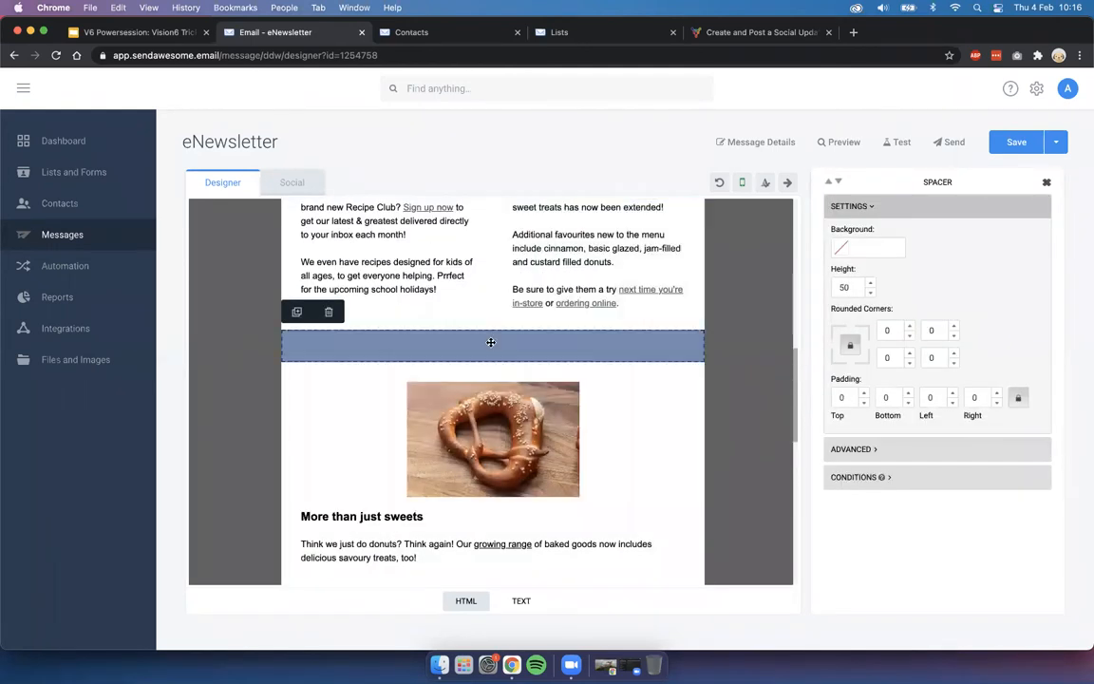
{"action": "scroll", "coordinate": [486, 390], "scroll_direction": "down", "scroll_amount": 3}
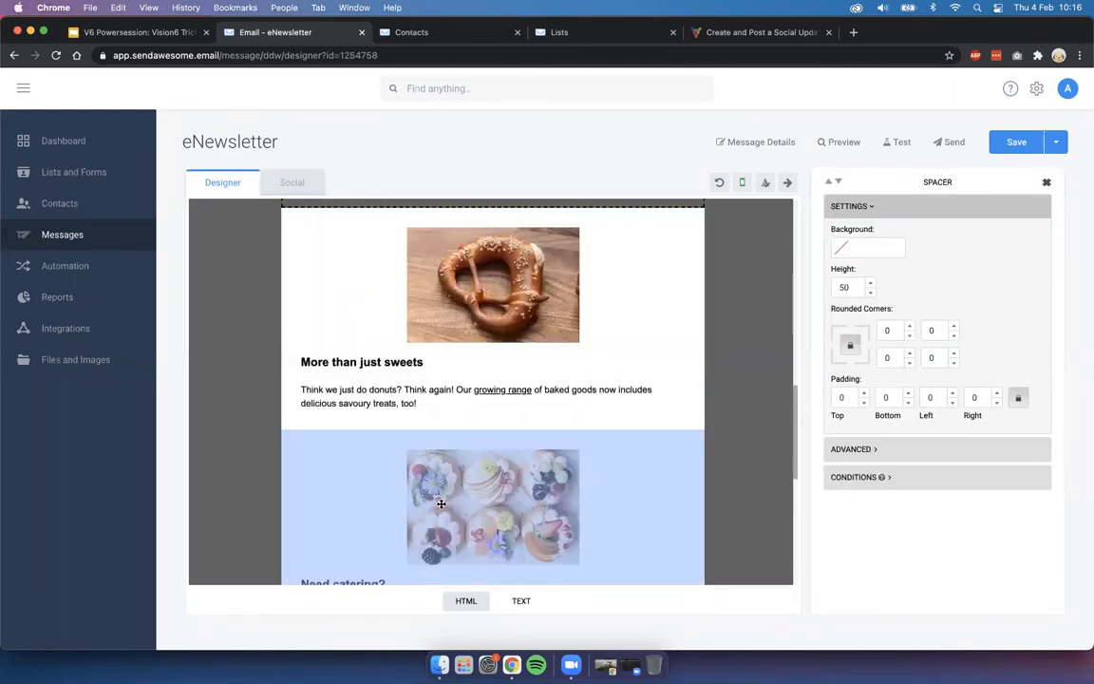
{"action": "left_click_drag", "start_coordinate": [442, 501], "coordinate": [687, 334]}
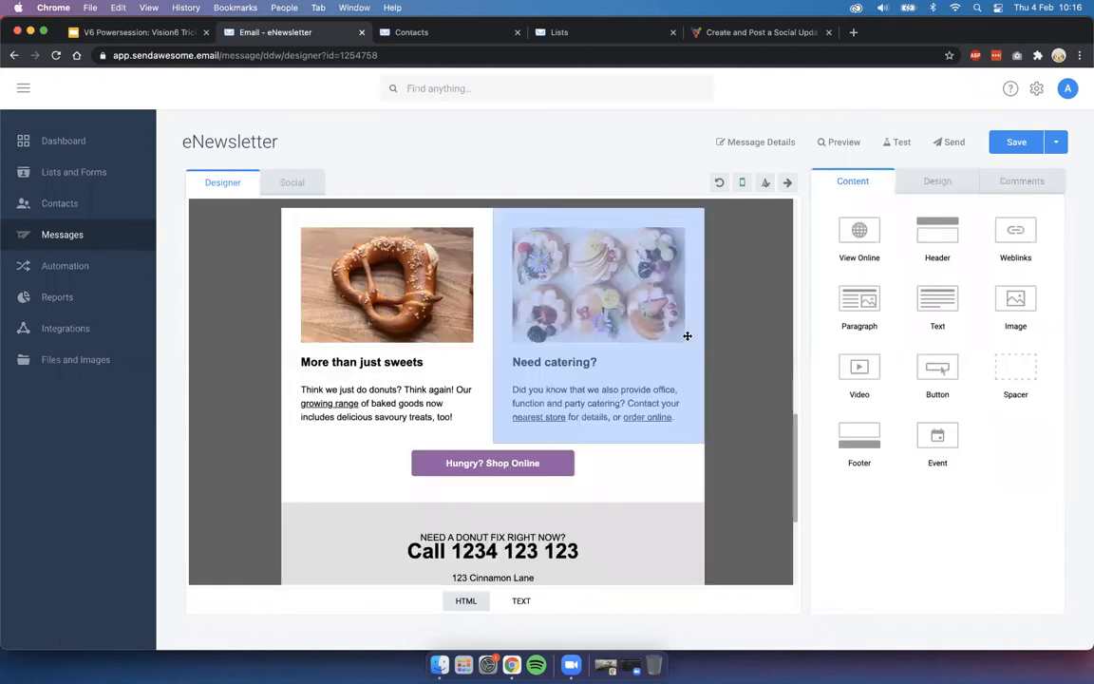
{"action": "scroll", "coordinate": [735, 359], "scroll_direction": "up", "scroll_amount": 2}
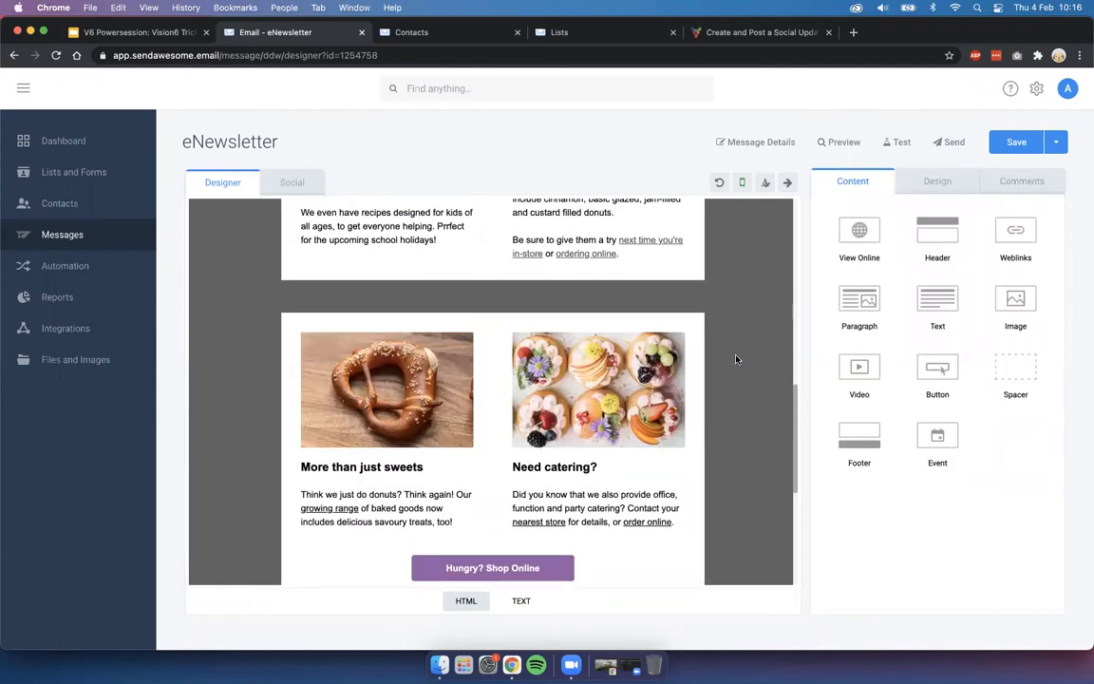
Examine the spacer between the two column rows, its settings, and the layout of the blocks around it
{"action": "left_click", "coordinate": [551, 297]}
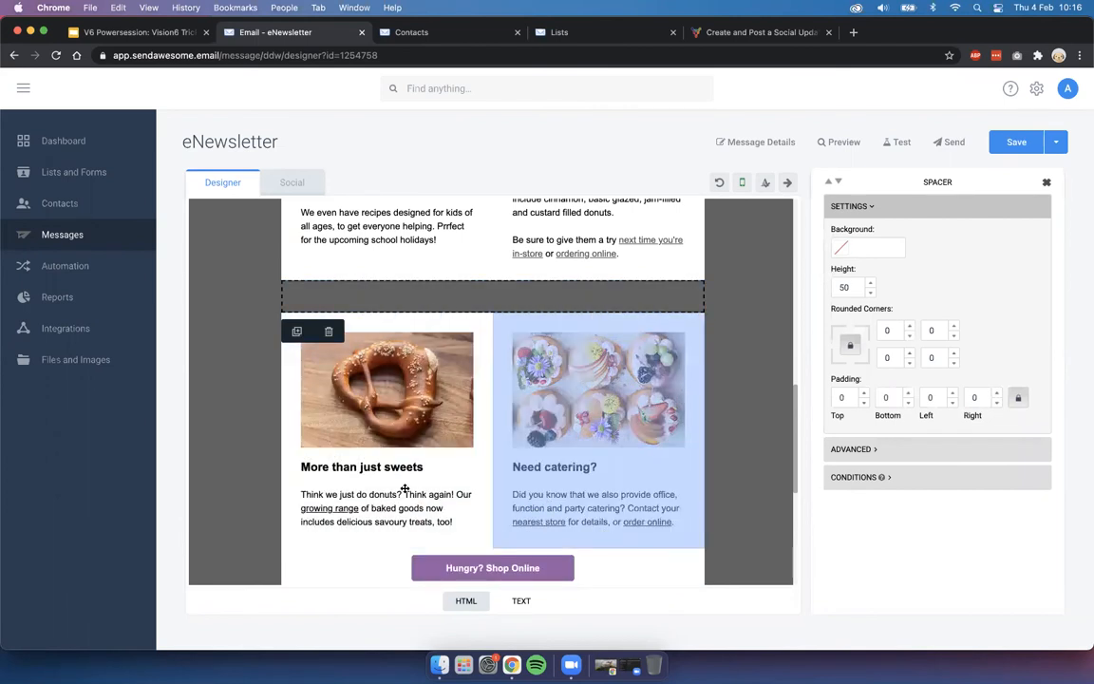
{"action": "left_click", "coordinate": [721, 443]}
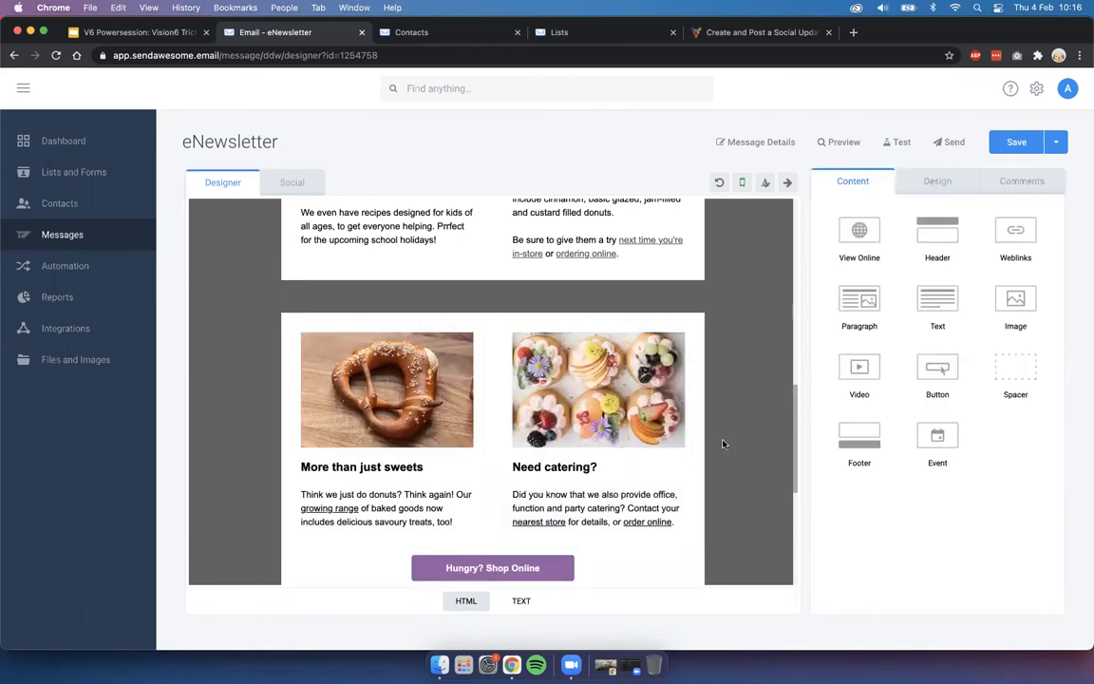
{"action": "scroll", "coordinate": [740, 377], "scroll_direction": "up", "scroll_amount": 3}
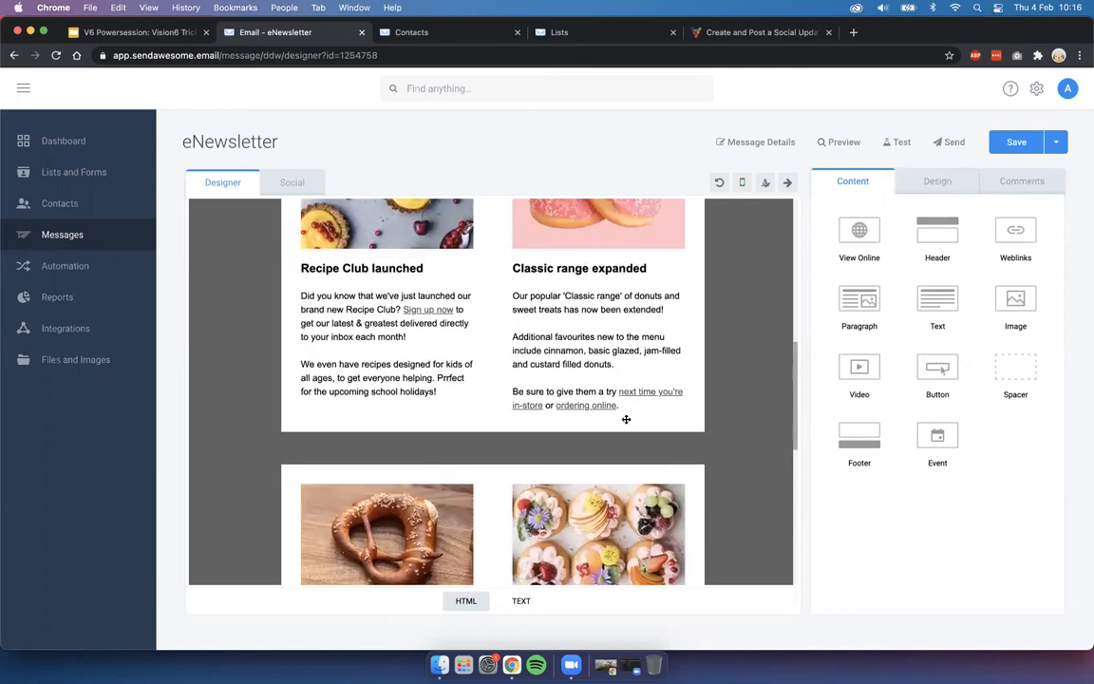
{"action": "left_click", "coordinate": [513, 455]}
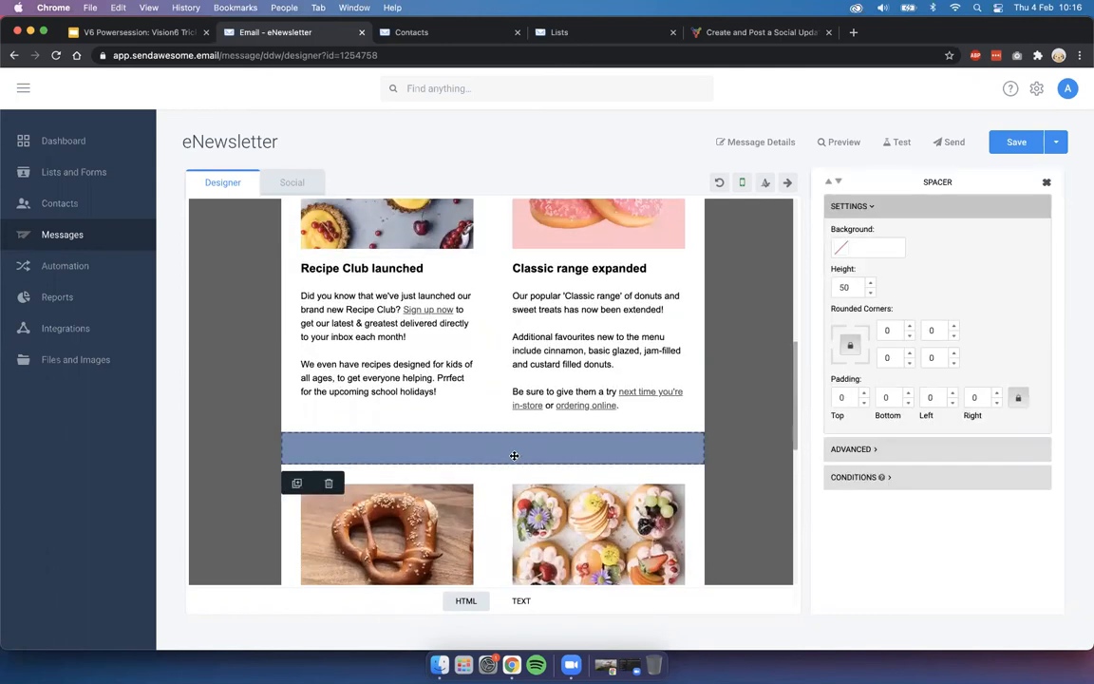
{"action": "left_click_drag", "start_coordinate": [432, 440], "coordinate": [511, 351]}
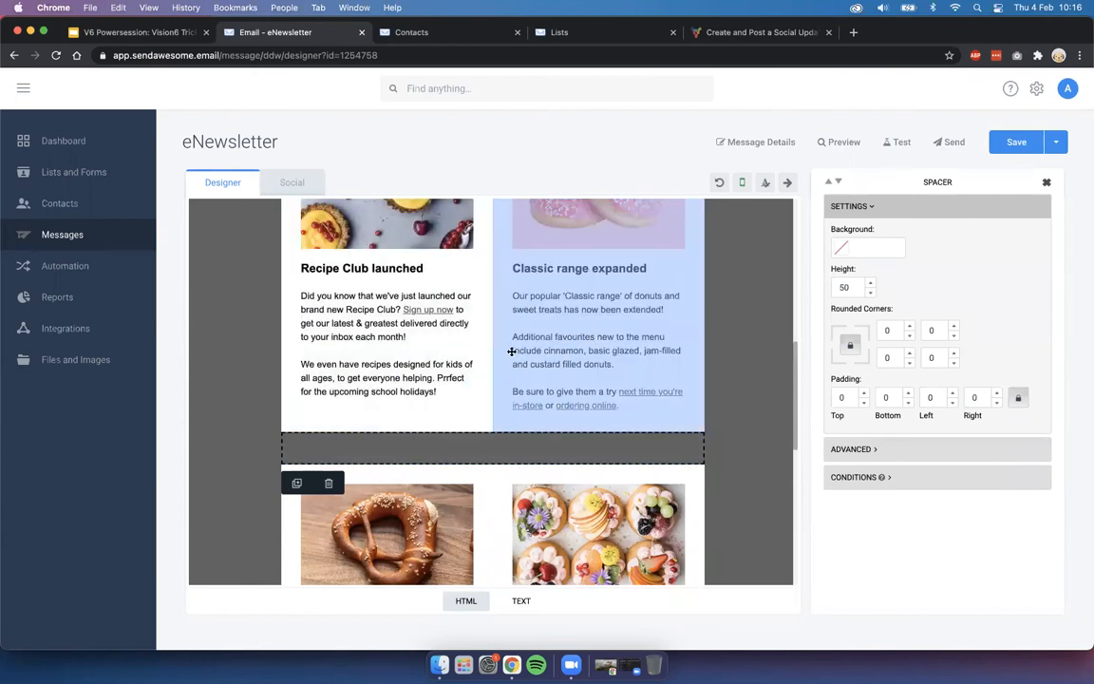
{"action": "left_click_drag", "start_coordinate": [457, 382], "coordinate": [295, 442]}
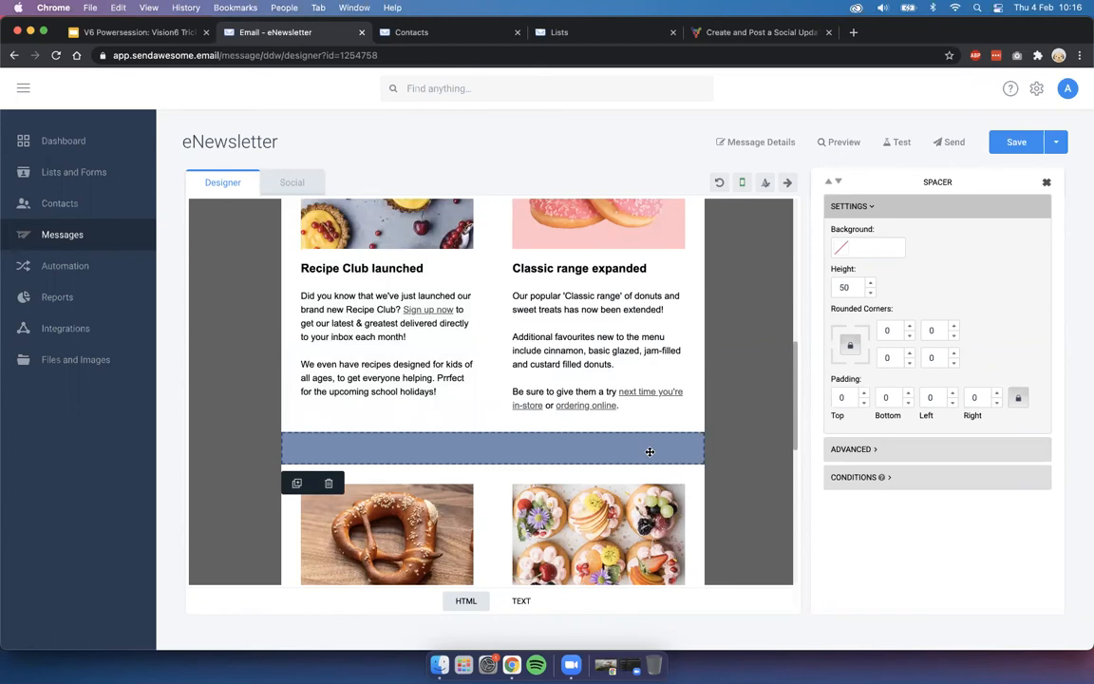
{"action": "scroll", "coordinate": [649, 451], "scroll_direction": "down", "scroll_amount": 1}
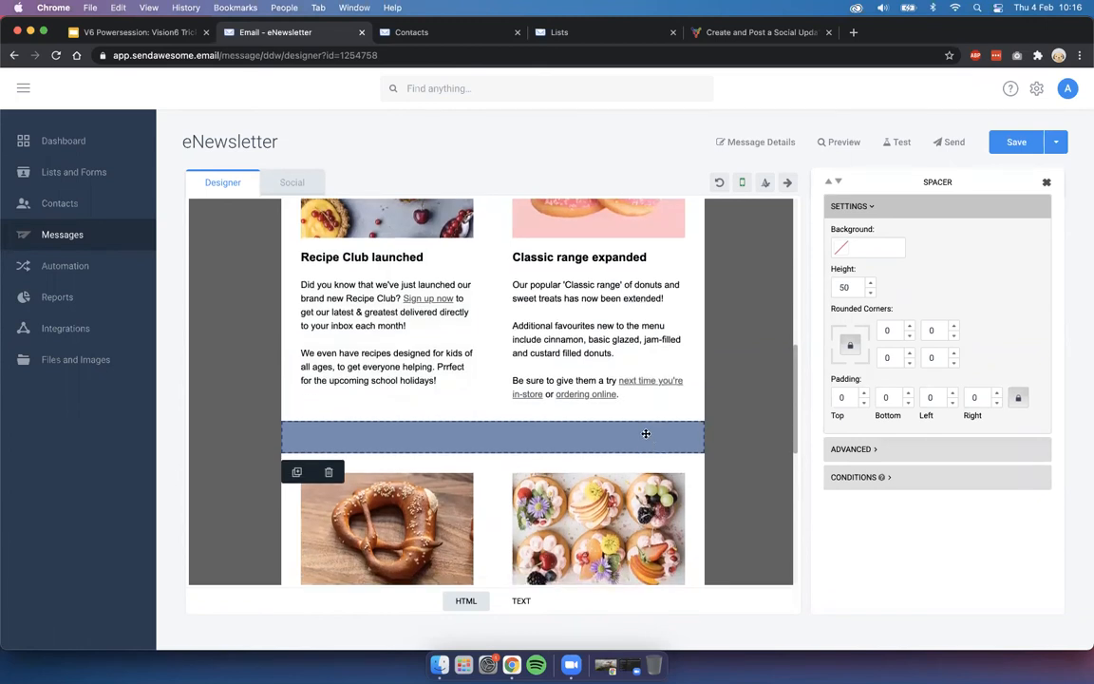
{"action": "scroll", "coordinate": [644, 435], "scroll_direction": "down", "scroll_amount": 2}
{"action": "scroll", "coordinate": [487, 325], "scroll_direction": "down", "scroll_amount": 1}
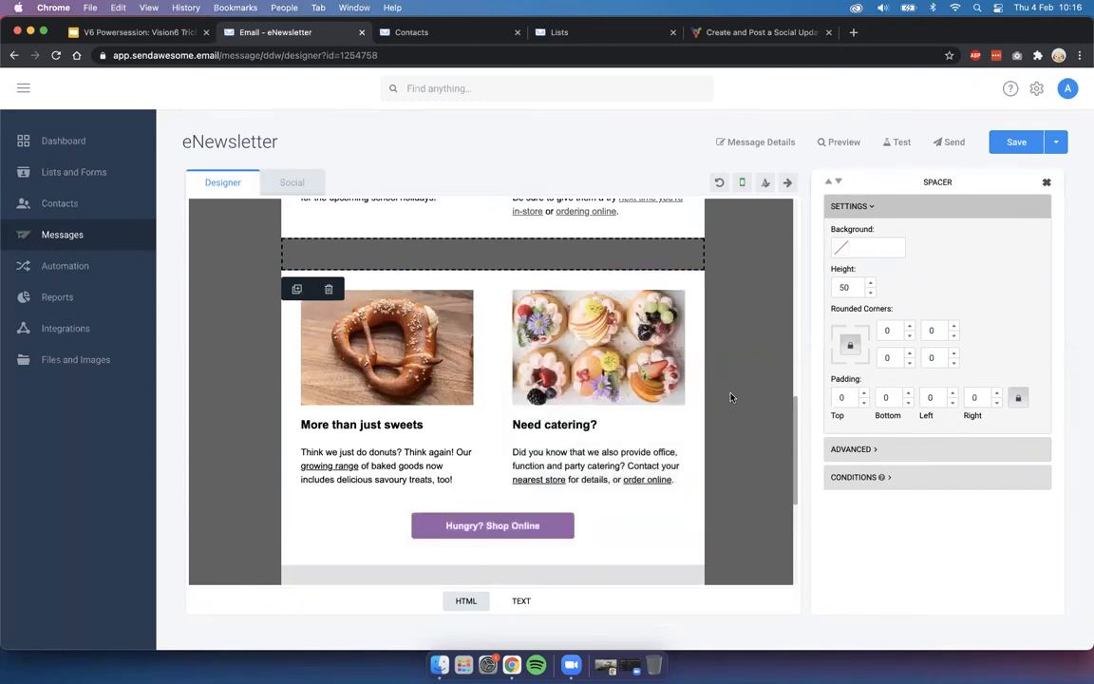
{"action": "scroll", "coordinate": [583, 365], "scroll_direction": "up", "scroll_amount": 2}
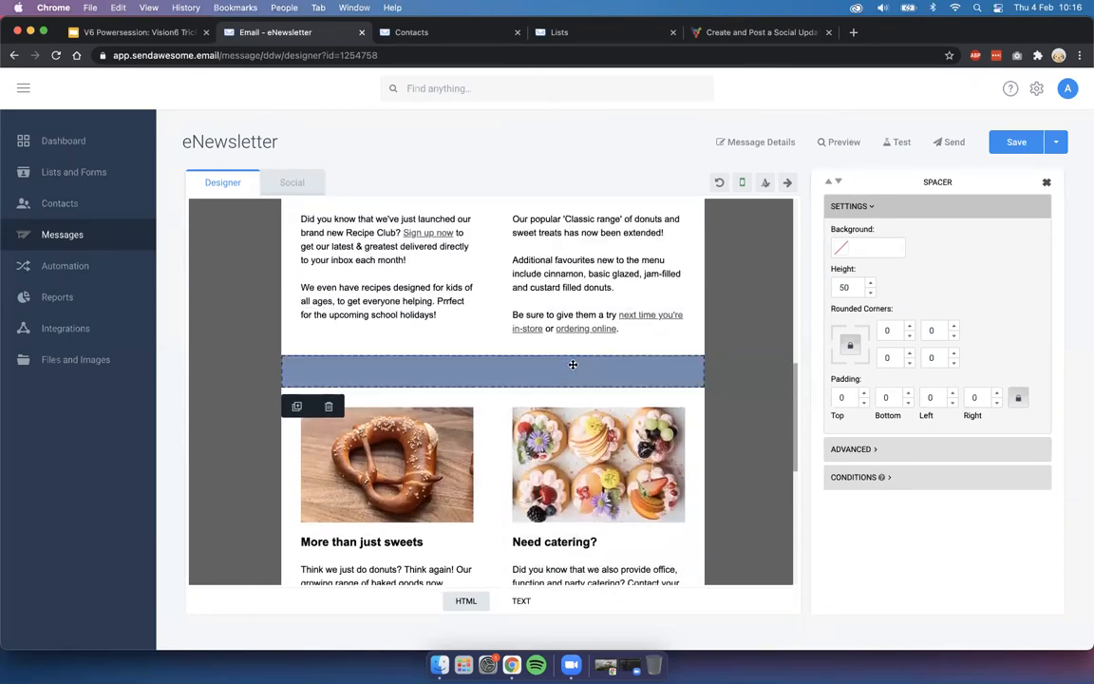
Set the background of the spacer between the two column rows to white, #FFFFFF, and its height to 2
{"action": "mouse_move", "coordinate": [572, 364]}
{"action": "left_mouse_down"}
{"action": "mouse_move", "coordinate": [414, 266]}
{"action": "mouse_move", "coordinate": [417, 456]}
{"action": "mouse_move", "coordinate": [378, 293]}
{"action": "mouse_move", "coordinate": [547, 250]}
{"action": "mouse_move", "coordinate": [411, 320]}
{"action": "mouse_move", "coordinate": [366, 369]}
{"action": "mouse_move", "coordinate": [649, 367]}
{"action": "mouse_move", "coordinate": [479, 427]}
{"action": "mouse_move", "coordinate": [583, 452]}
{"action": "mouse_move", "coordinate": [554, 371]}
{"action": "left_mouse_up"}
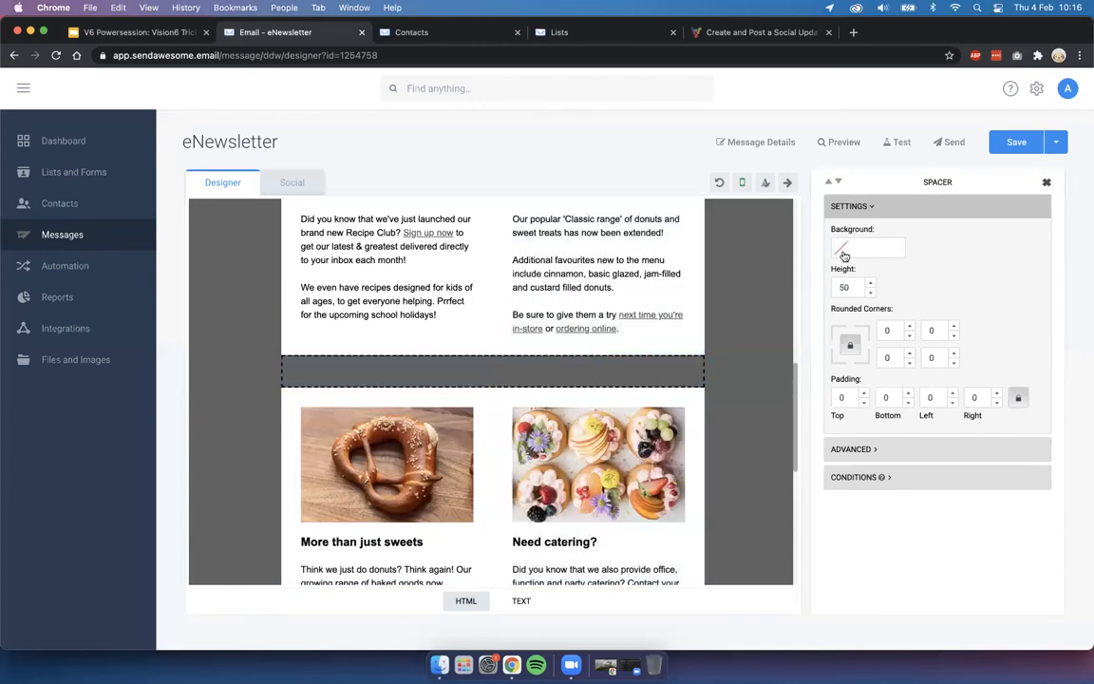
{"action": "left_click", "coordinate": [840, 249]}
{"action": "left_click", "coordinate": [742, 269]}
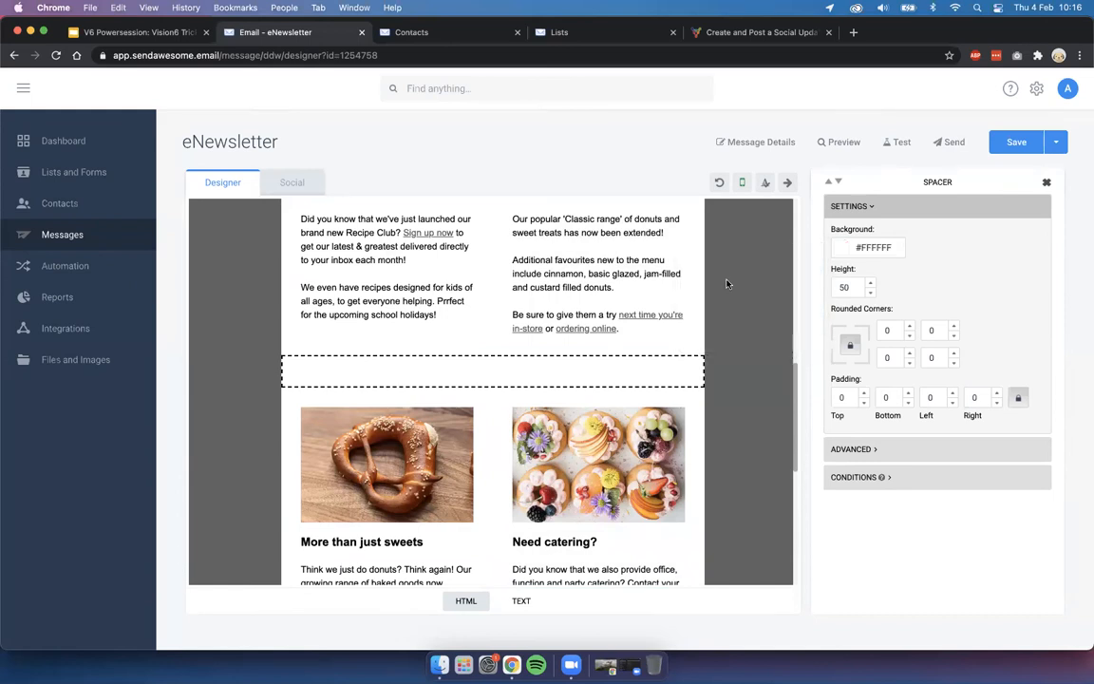
{"action": "double_click", "coordinate": [850, 285]}
{"action": "type", "text": "2"}
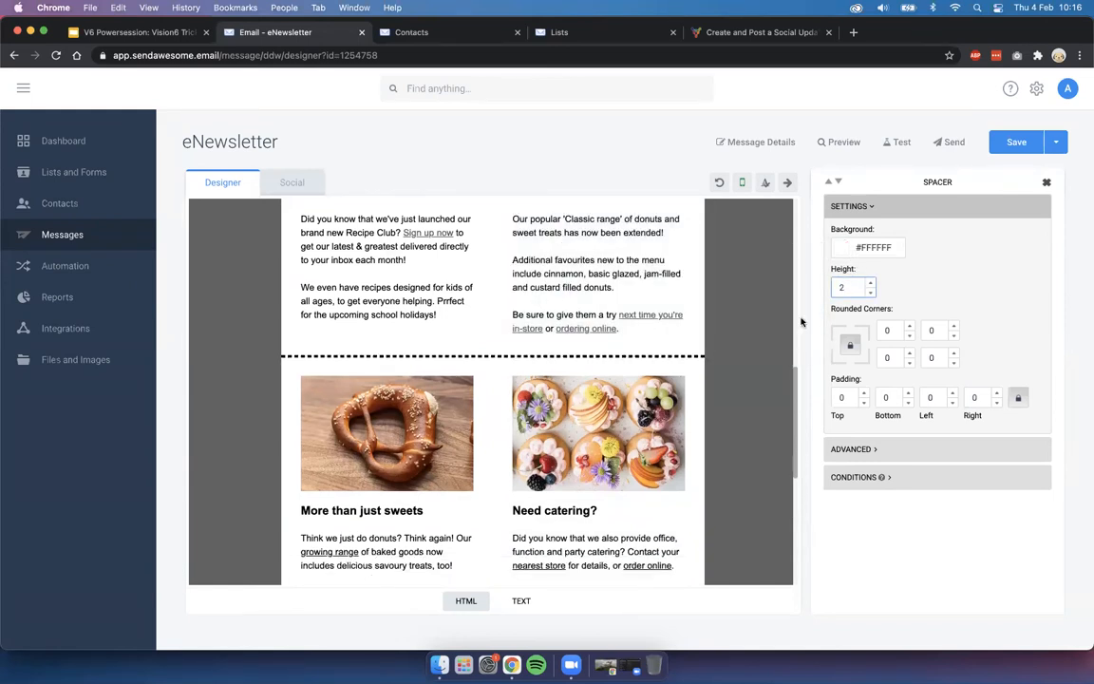
Check the white spacer and the content around both column rows, and save the eNewsletter
{"action": "left_click", "coordinate": [744, 353]}
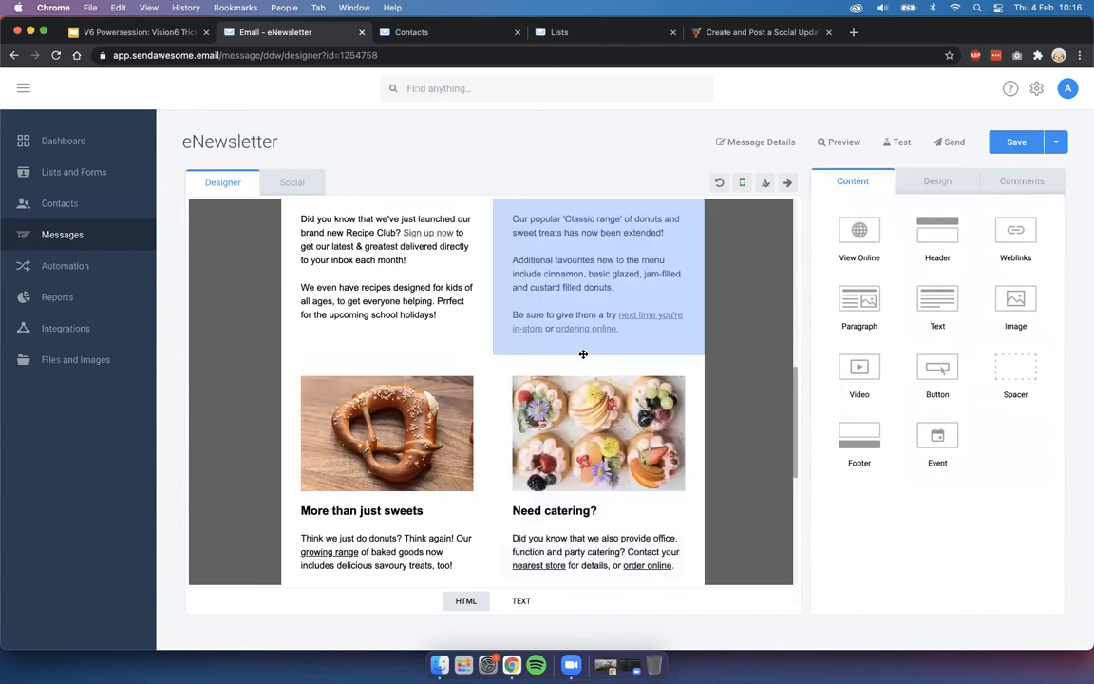
{"action": "left_click", "coordinate": [583, 355]}
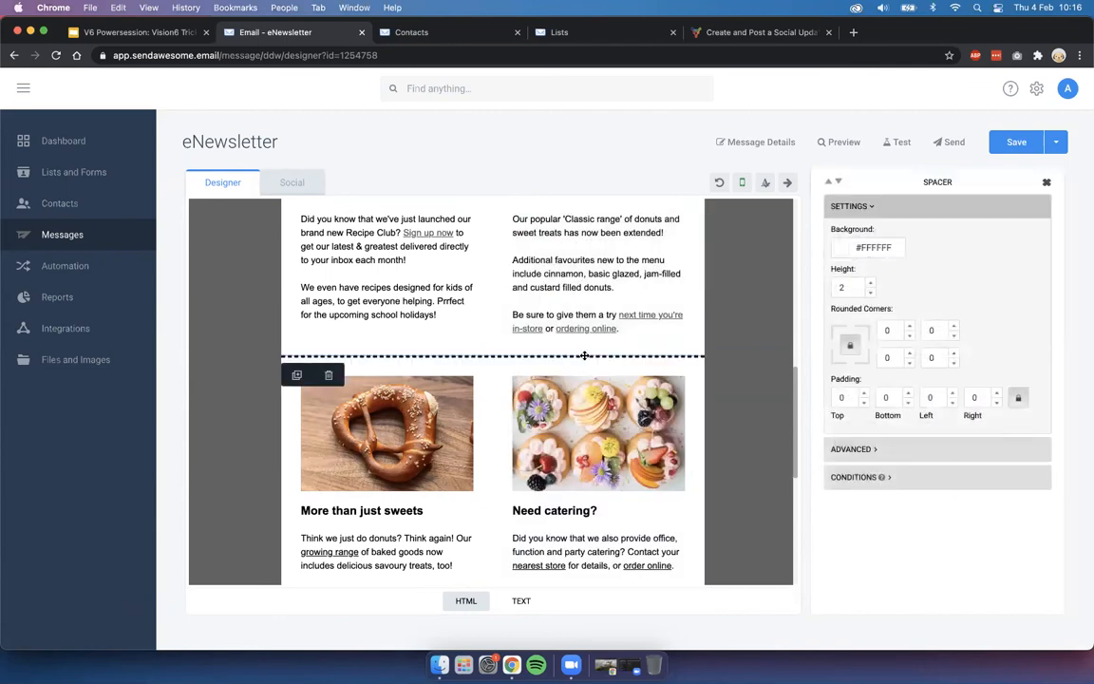
{"action": "left_click", "coordinate": [764, 308]}
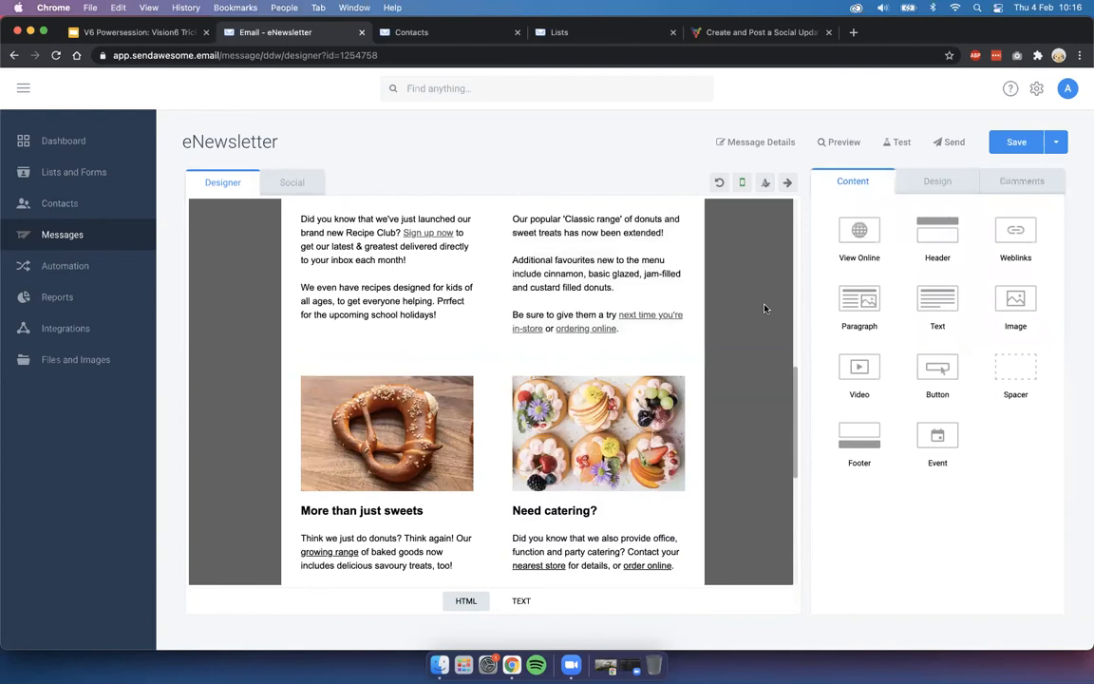
{"action": "scroll", "coordinate": [765, 308], "scroll_direction": "up", "scroll_amount": 3}
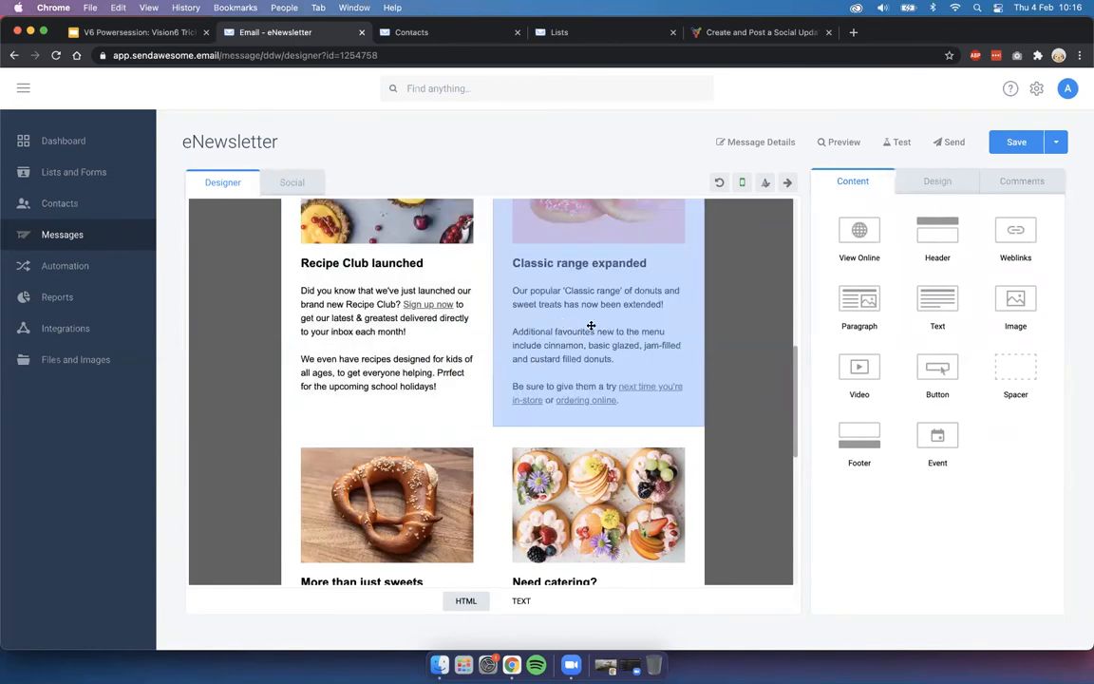
{"action": "scroll", "coordinate": [750, 388], "scroll_direction": "down", "scroll_amount": 2}
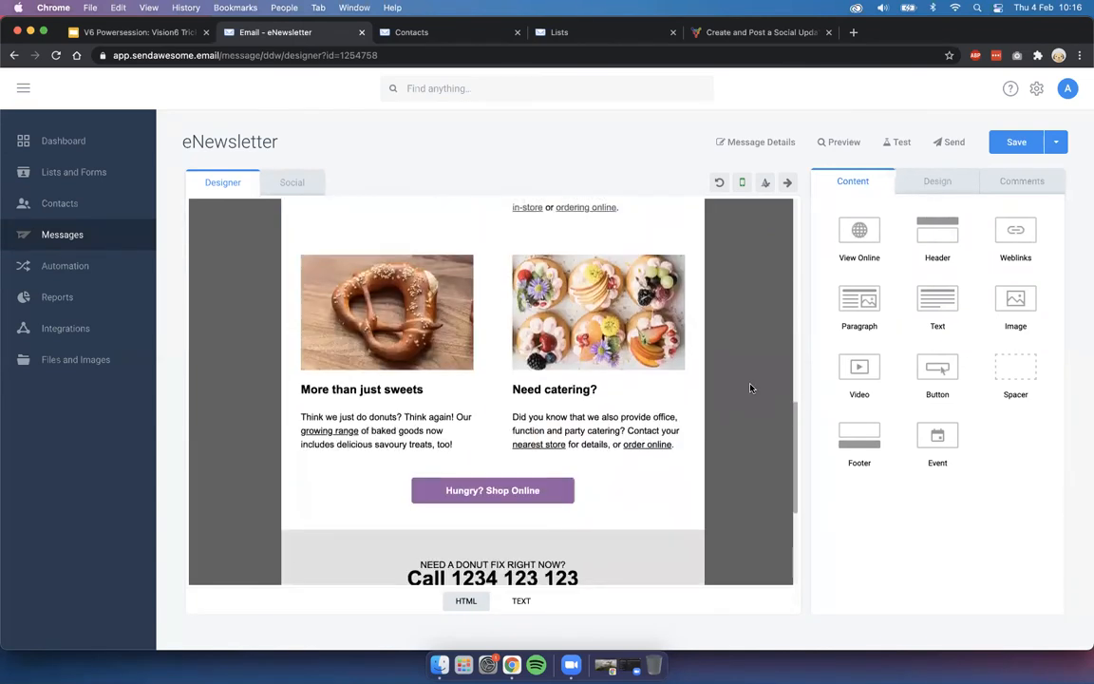
{"action": "scroll", "coordinate": [752, 387], "scroll_direction": "up", "scroll_amount": 3}
{"action": "left_click", "coordinate": [1016, 141]}
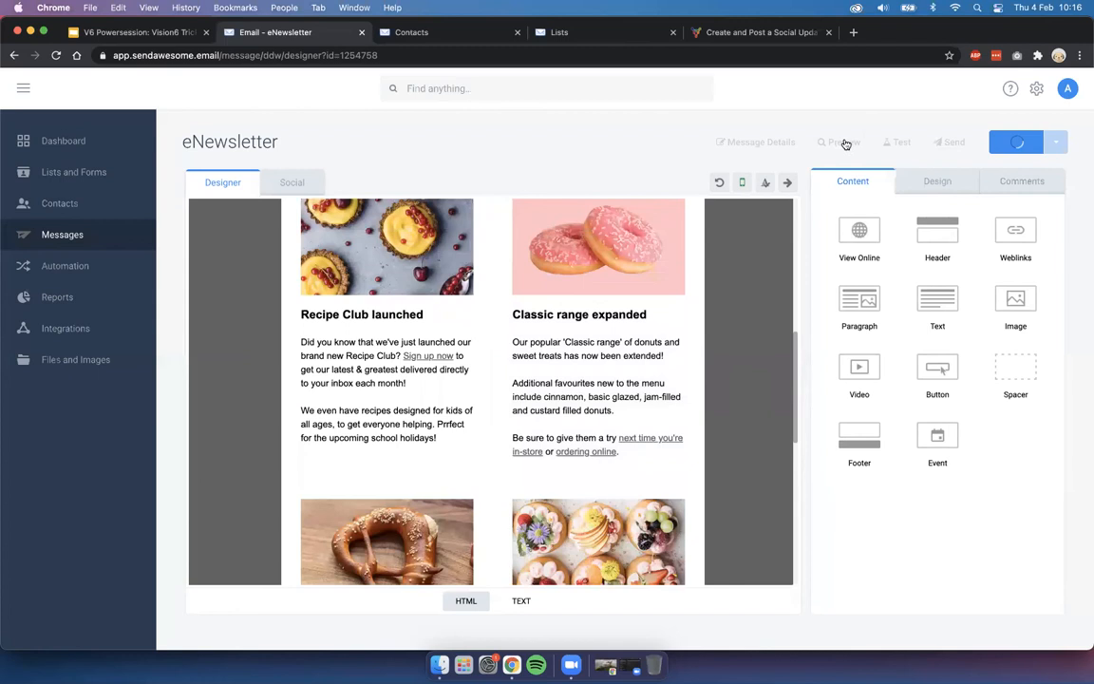
Preview the eNewsletter in desktop view, check both column rows down to the shop button, and close the preview
{"action": "left_click", "coordinate": [838, 144]}
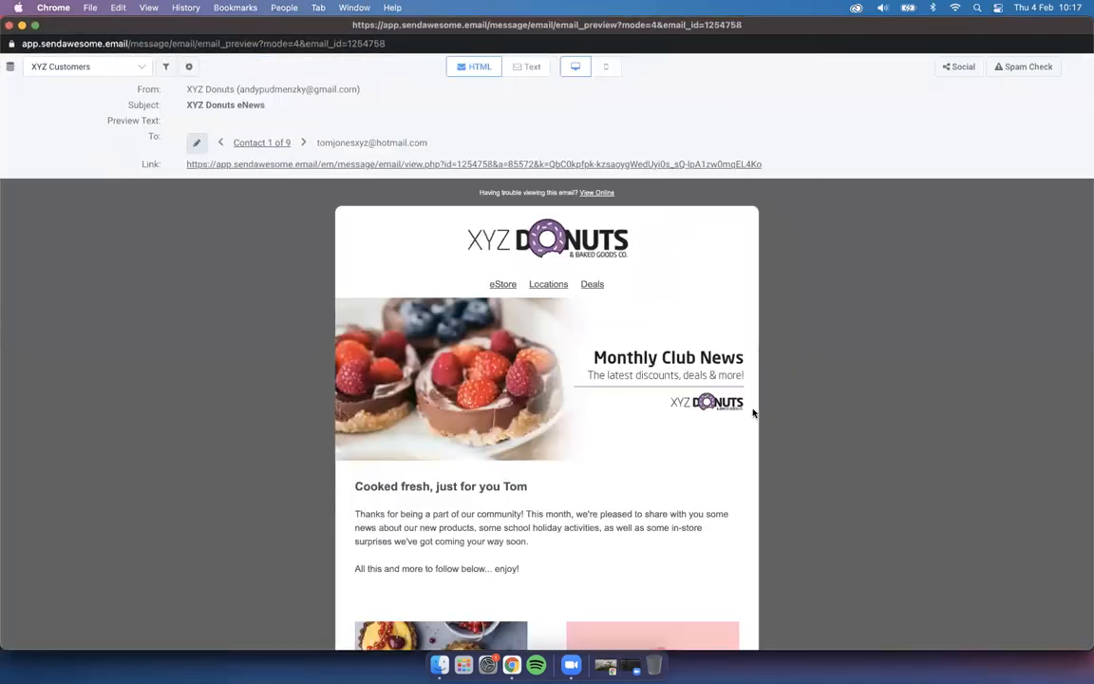
{"action": "scroll", "coordinate": [753, 412], "scroll_direction": "down", "scroll_amount": 10}
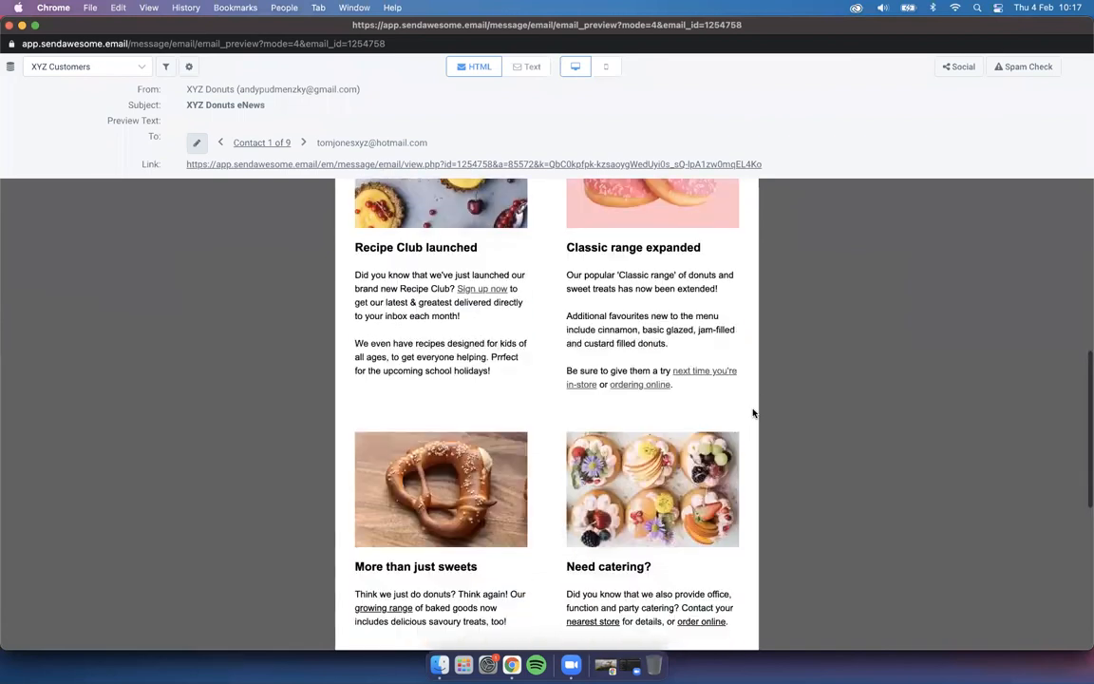
{"action": "scroll", "coordinate": [753, 412], "scroll_direction": "down", "scroll_amount": 3}
{"action": "scroll", "coordinate": [753, 412], "scroll_direction": "up", "scroll_amount": 4}
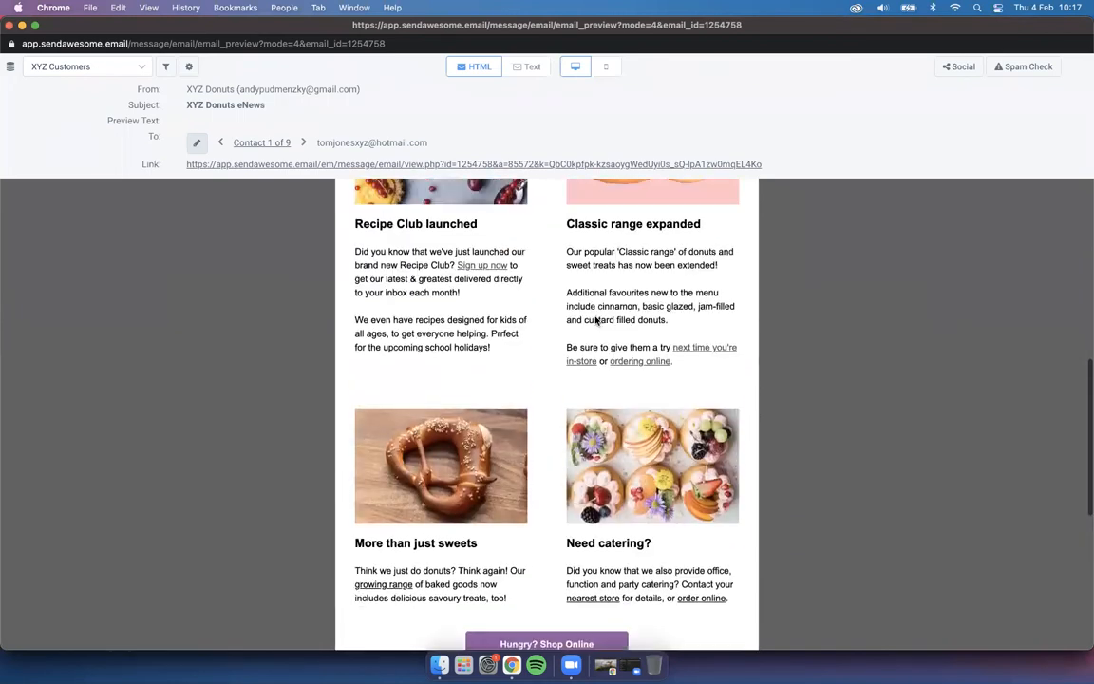
{"action": "scroll", "coordinate": [865, 362], "scroll_direction": "down", "scroll_amount": 1}
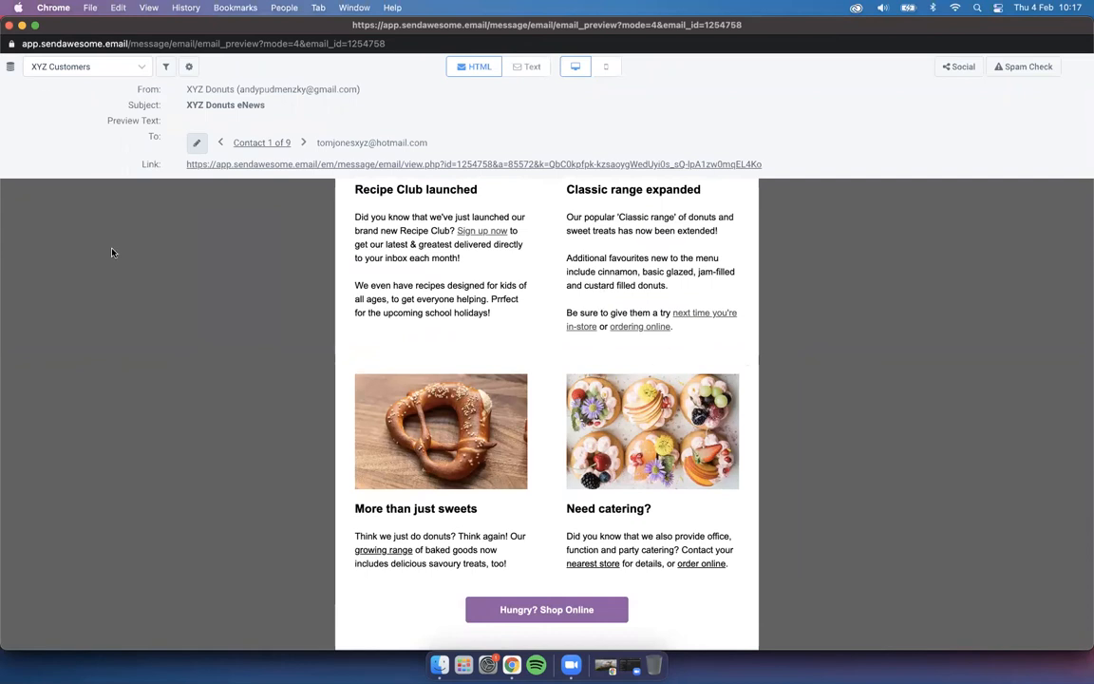
{"action": "left_click", "coordinate": [9, 28]}
Preview the eNewsletter in mobile view and check how the column blocks stack from "Recipe Club launched" to "Need catering?"
{"action": "scroll", "coordinate": [379, 288], "scroll_direction": "up", "scroll_amount": 5}
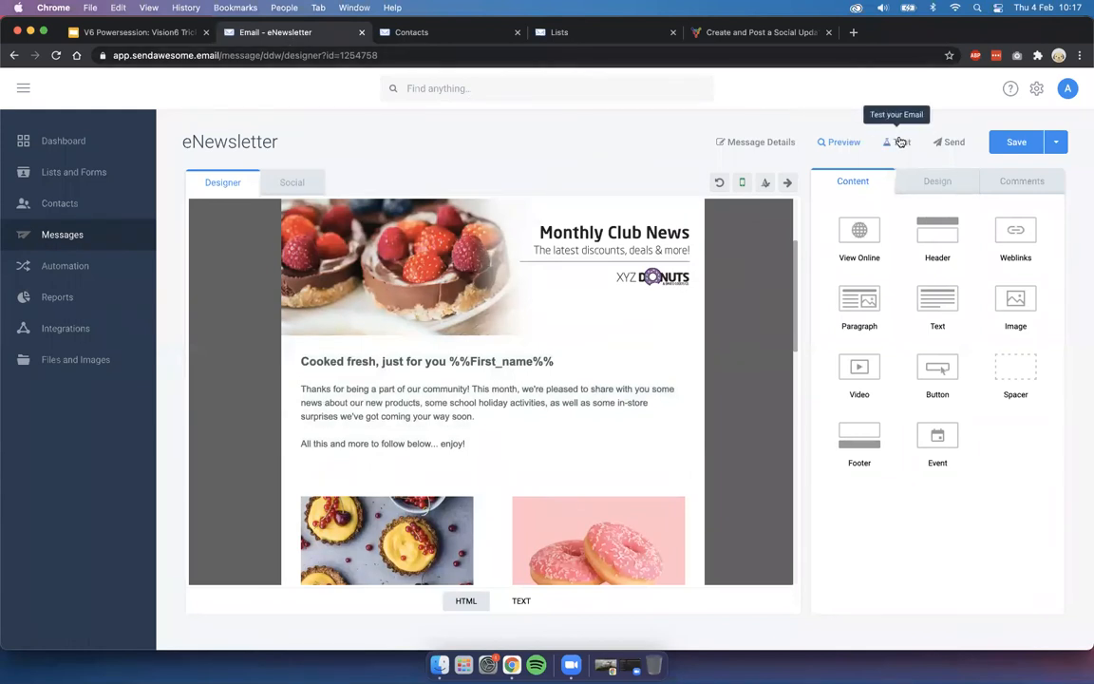
{"action": "left_click", "coordinate": [840, 142]}
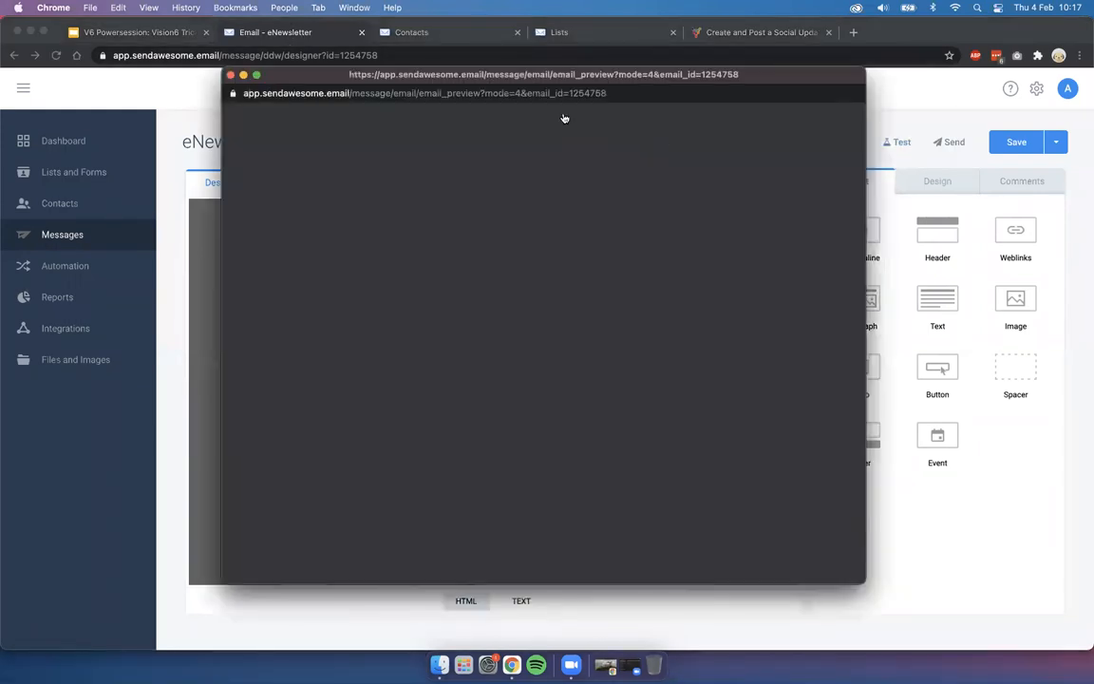
{"action": "left_click", "coordinate": [608, 117]}
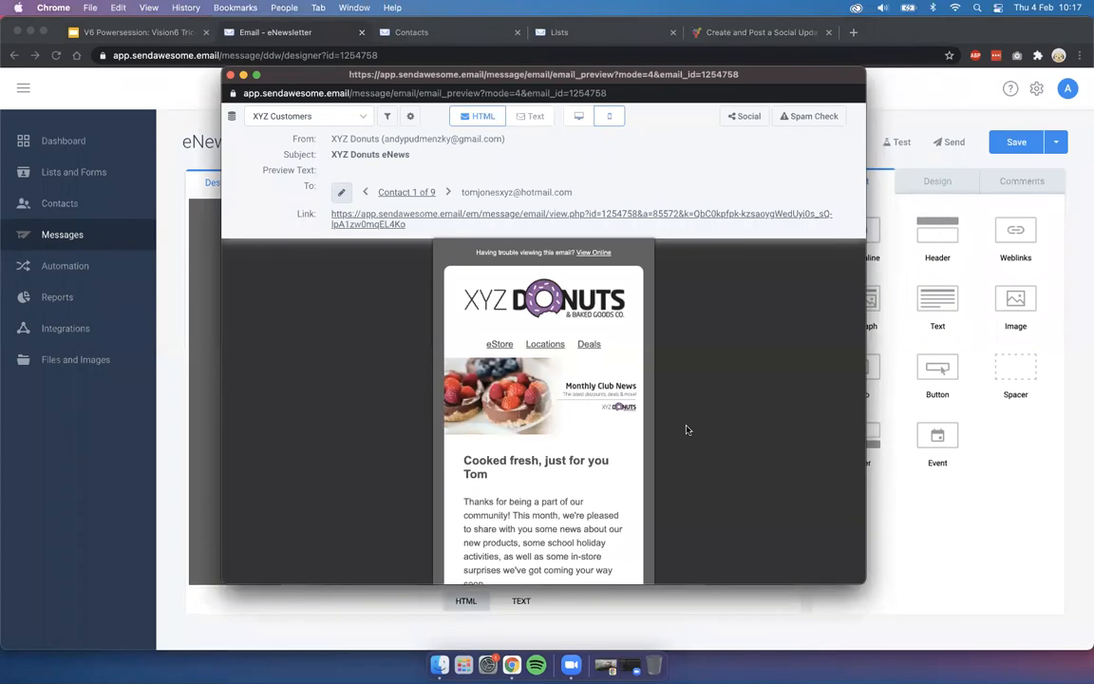
{"action": "scroll", "coordinate": [610, 468], "scroll_direction": "down", "scroll_amount": 10}
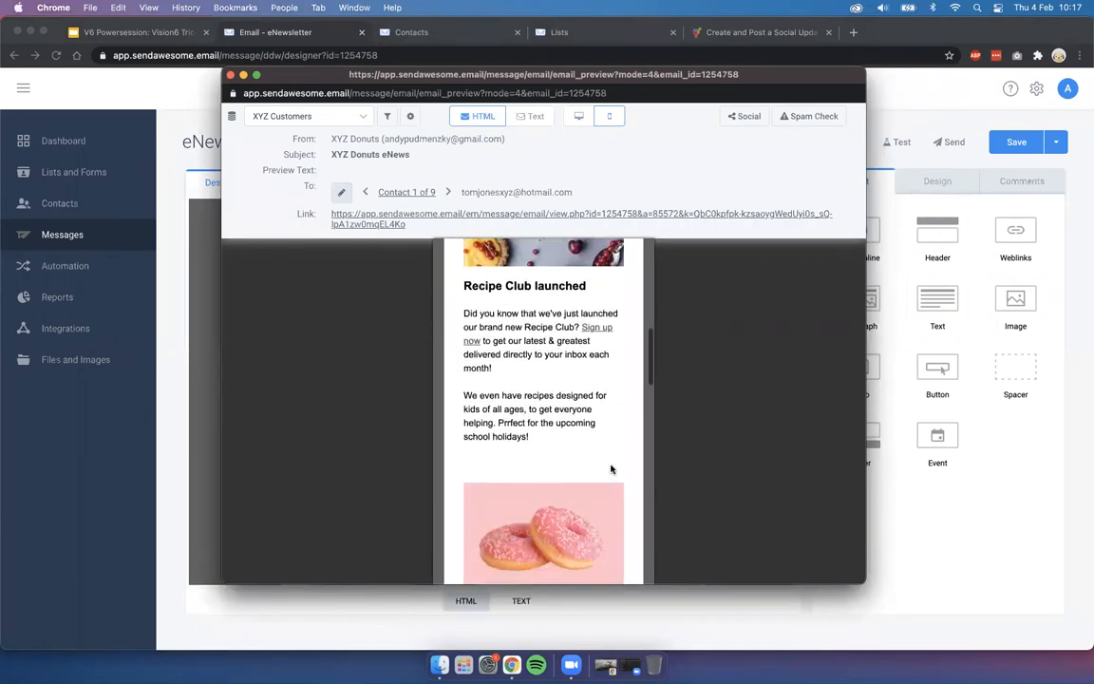
{"action": "scroll", "coordinate": [611, 468], "scroll_direction": "down", "scroll_amount": 10}
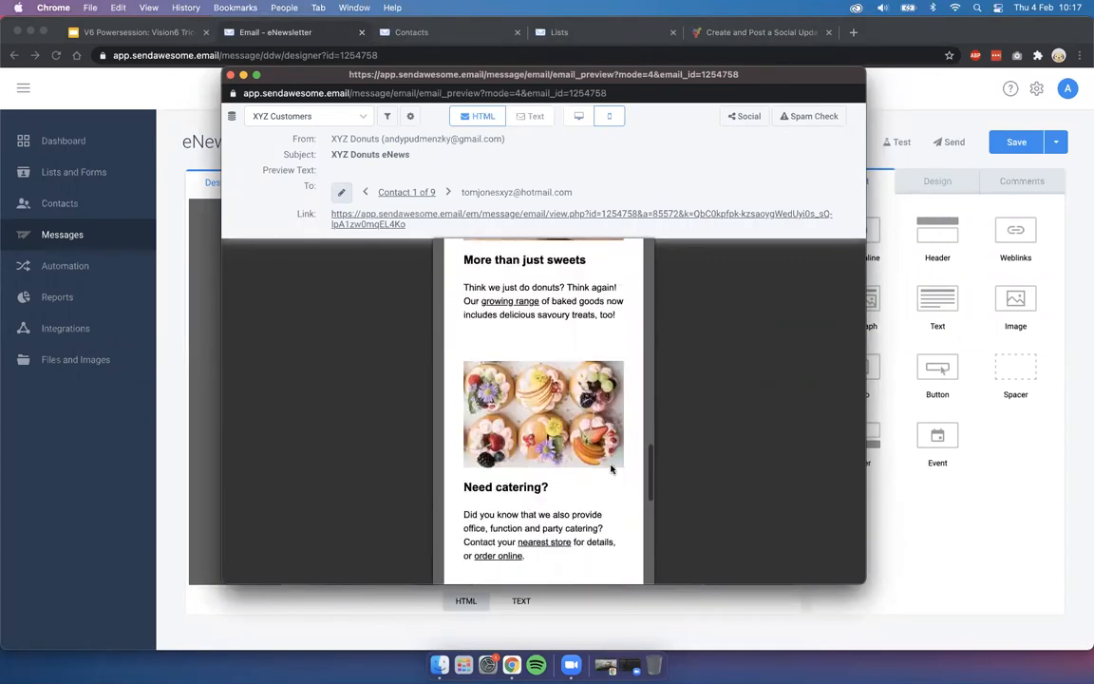
{"action": "scroll", "coordinate": [611, 468], "scroll_direction": "up", "scroll_amount": 10}
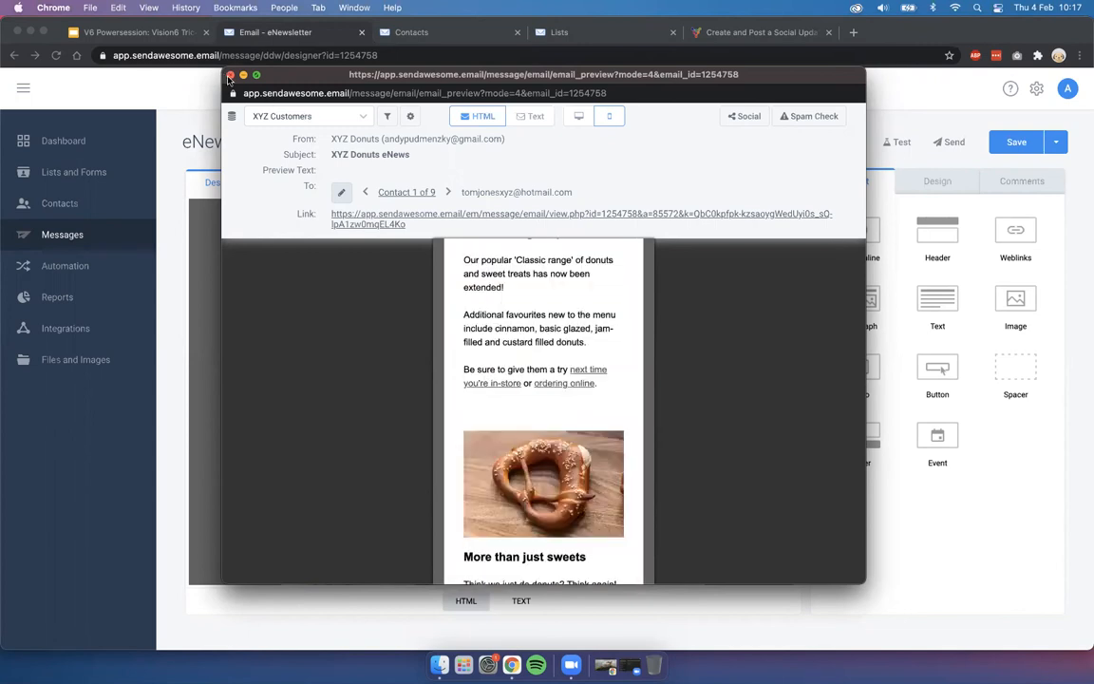
Switch to the Google Slides presentation and show the "#2 - Email Columns (Tips)" slide
{"action": "left_click", "coordinate": [161, 36]}
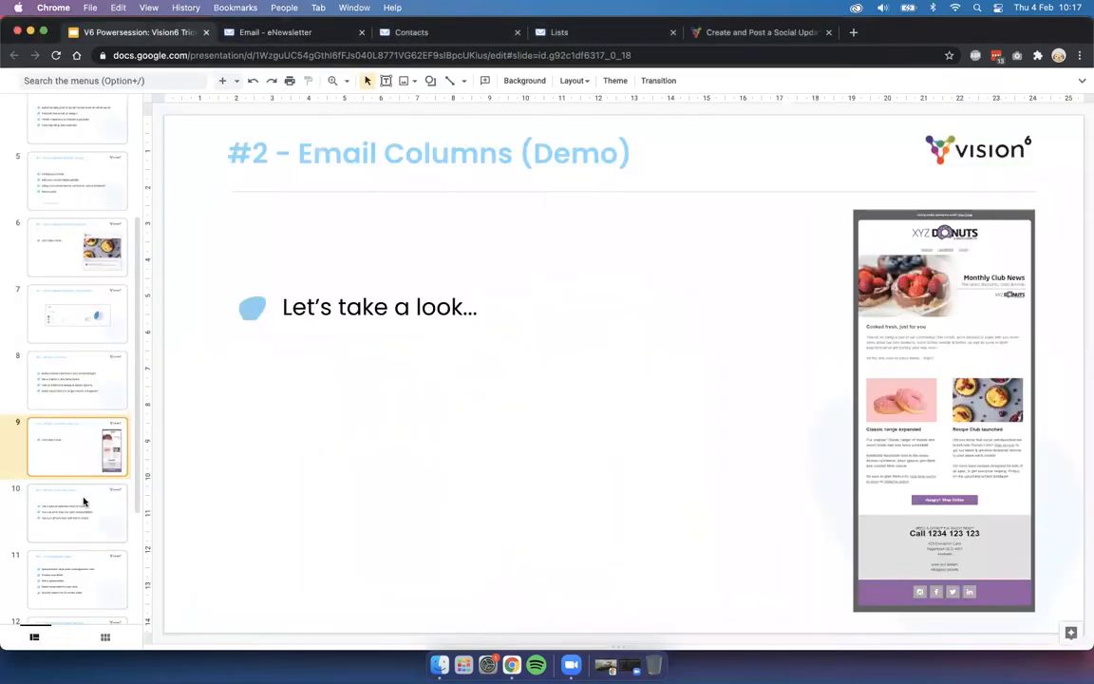
{"action": "left_click", "coordinate": [82, 502]}
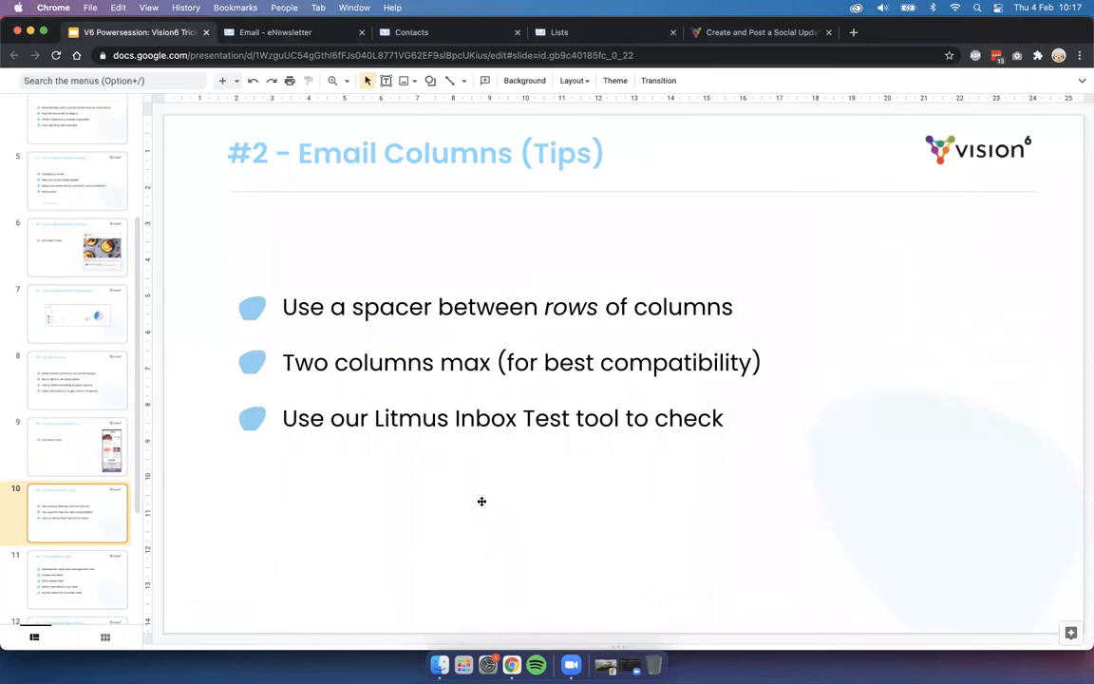
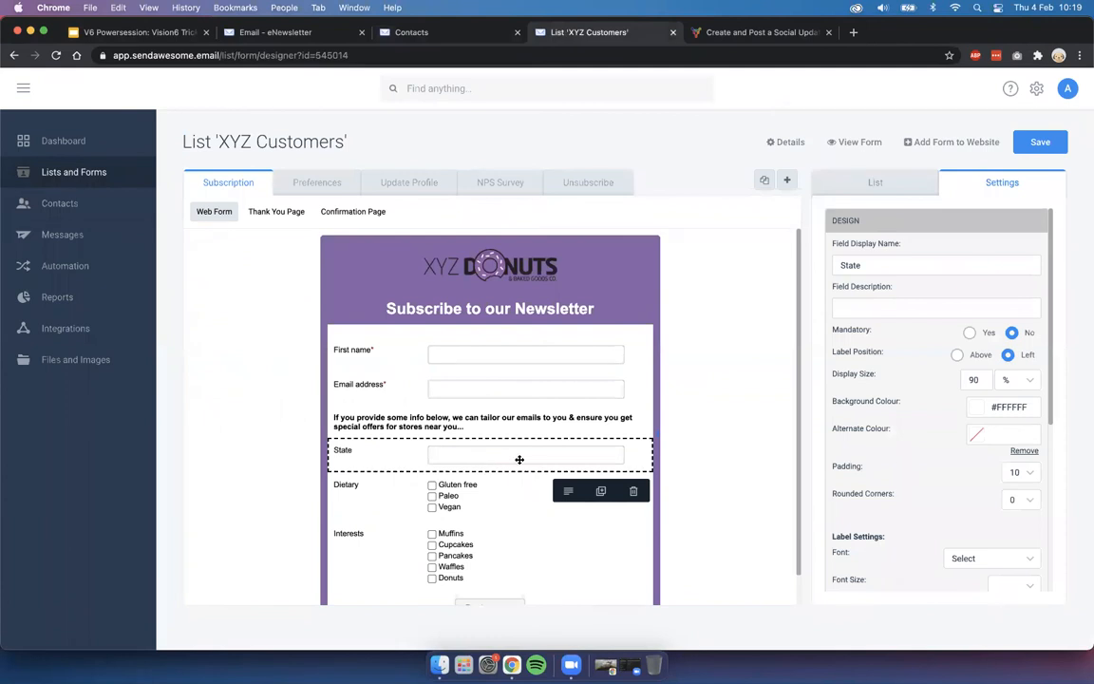
Deselect the State field in the subscription form, and open the XYZ Customers contacts in the editable spreadsheet view
{"action": "left_click", "coordinate": [696, 433]}
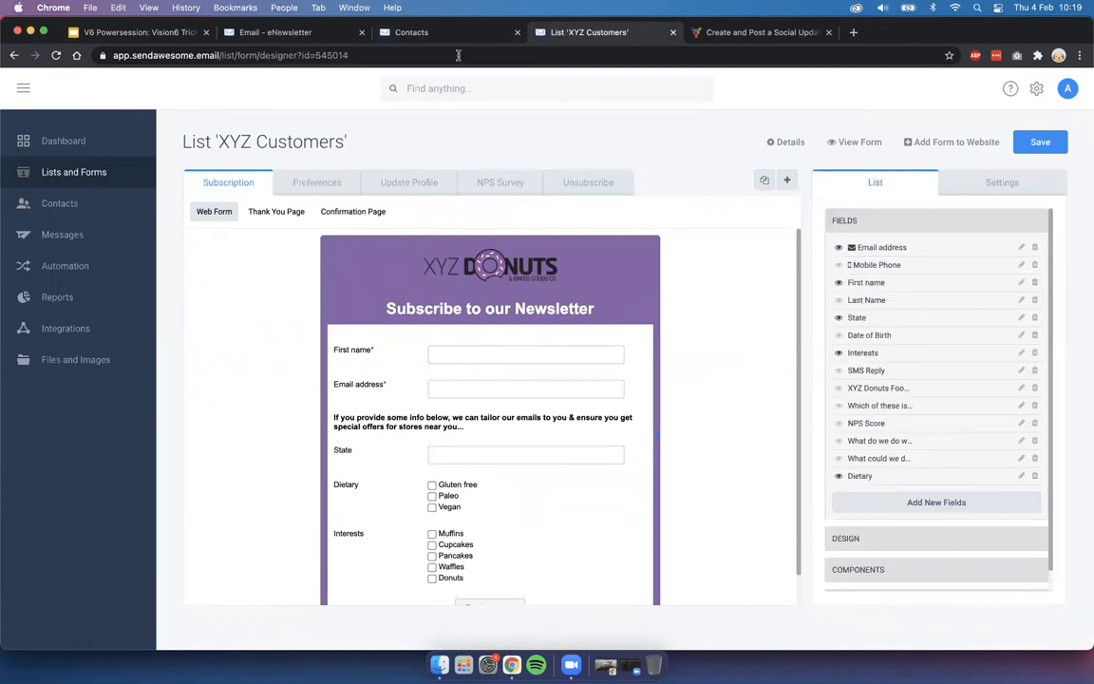
{"action": "left_click", "coordinate": [408, 32]}
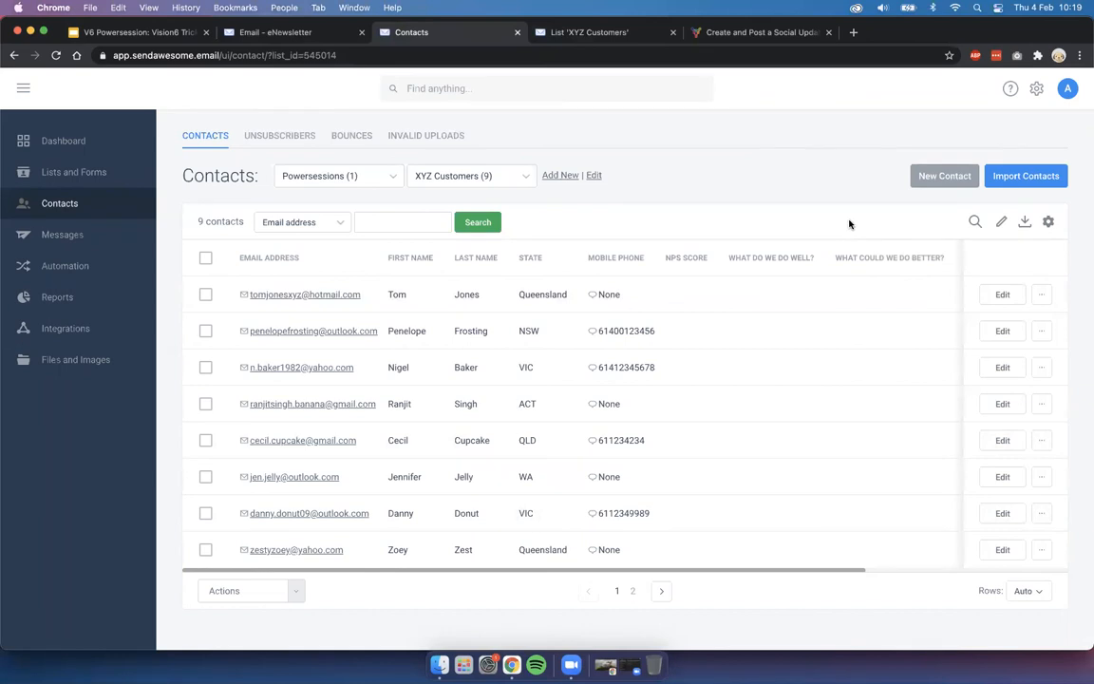
{"action": "left_click", "coordinate": [1002, 223]}
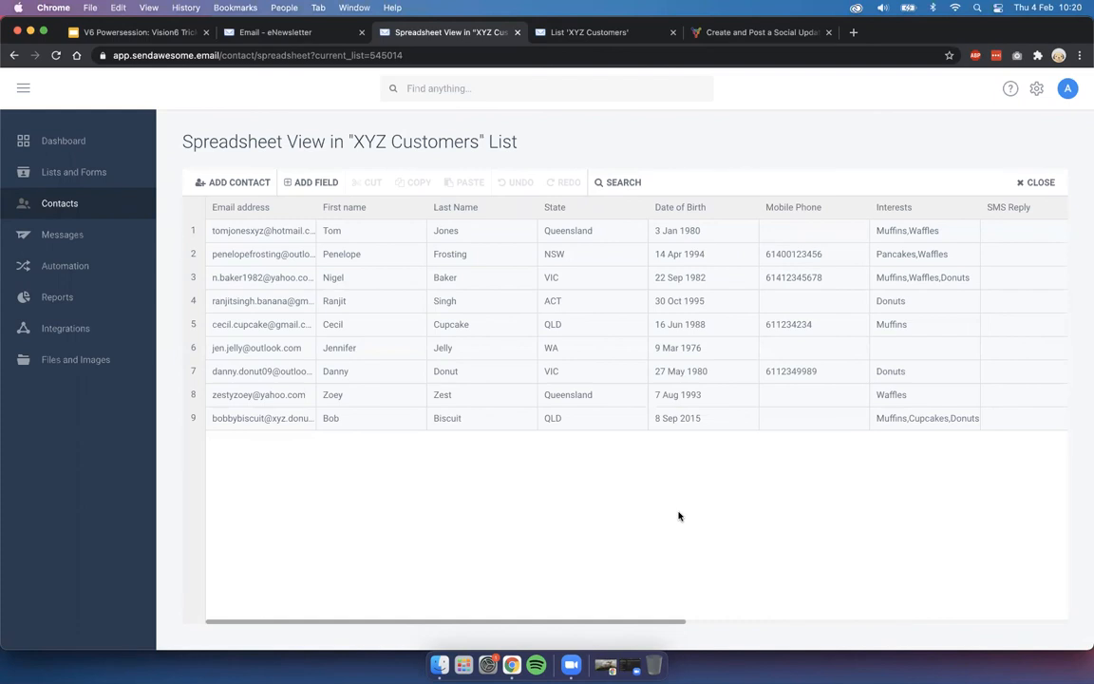
Replace the contact's first name in row 1 of the spreadsheet with its full form
{"action": "double_click", "coordinate": [362, 233]}
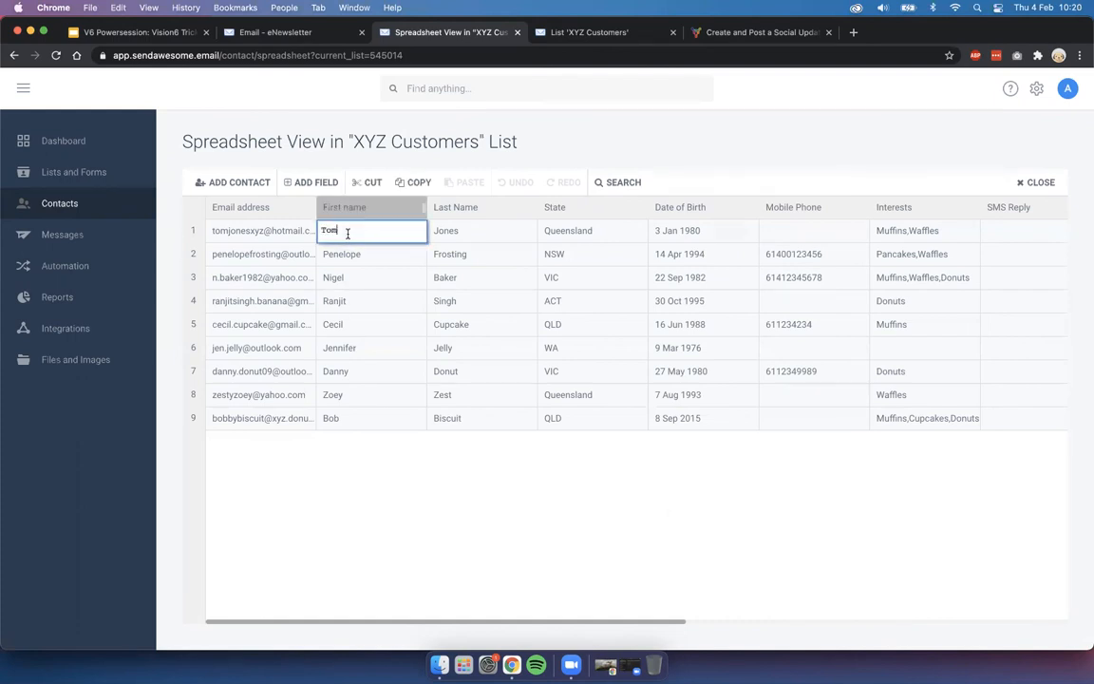
{"action": "type", "text": "Thomas"}
{"action": "left_click", "coordinate": [369, 492]}
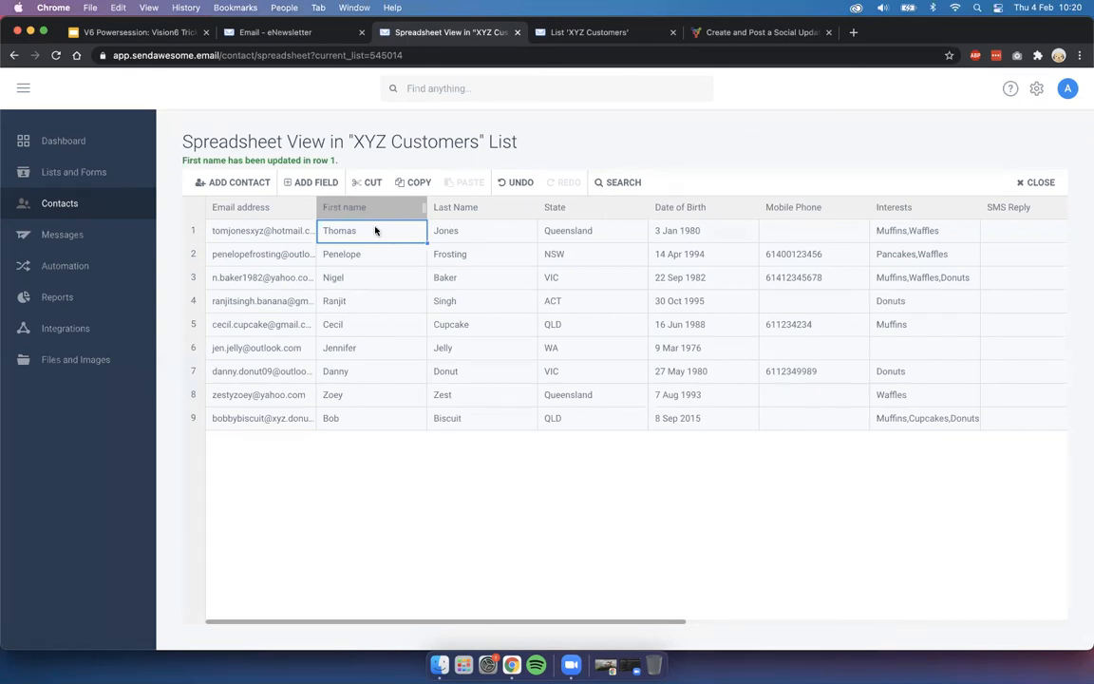
Copy row 1's first name over the last names in rows 1 to 4, and undo both this paste and the first-name edit
{"action": "left_click", "coordinate": [414, 184]}
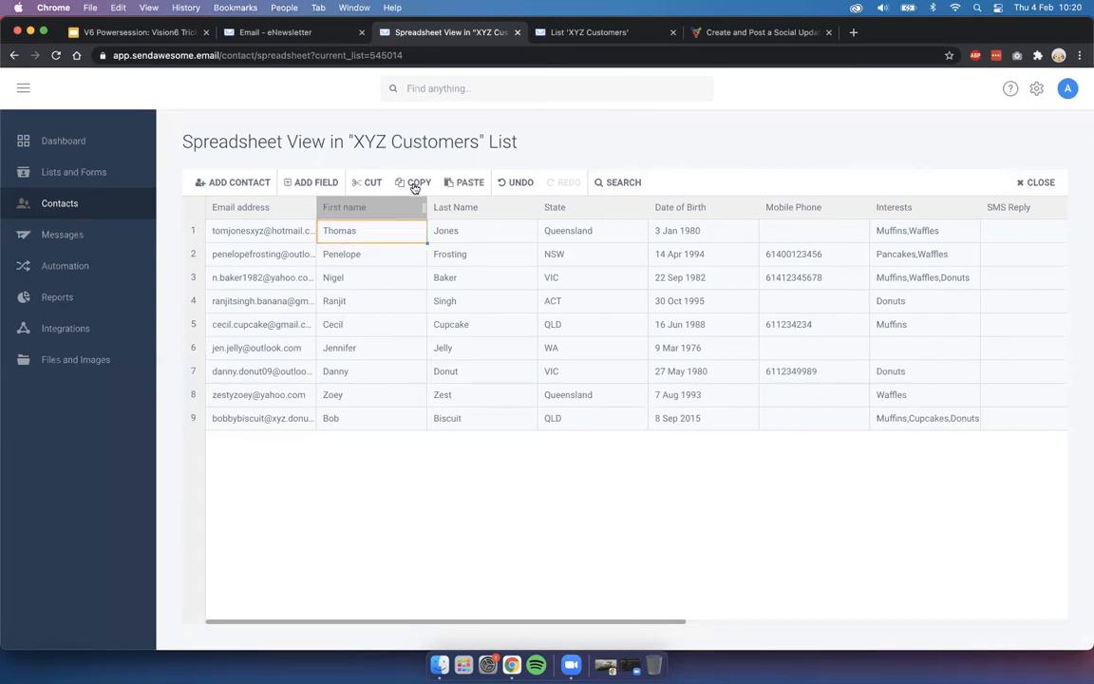
{"action": "left_click_drag", "start_coordinate": [449, 235], "coordinate": [454, 302]}
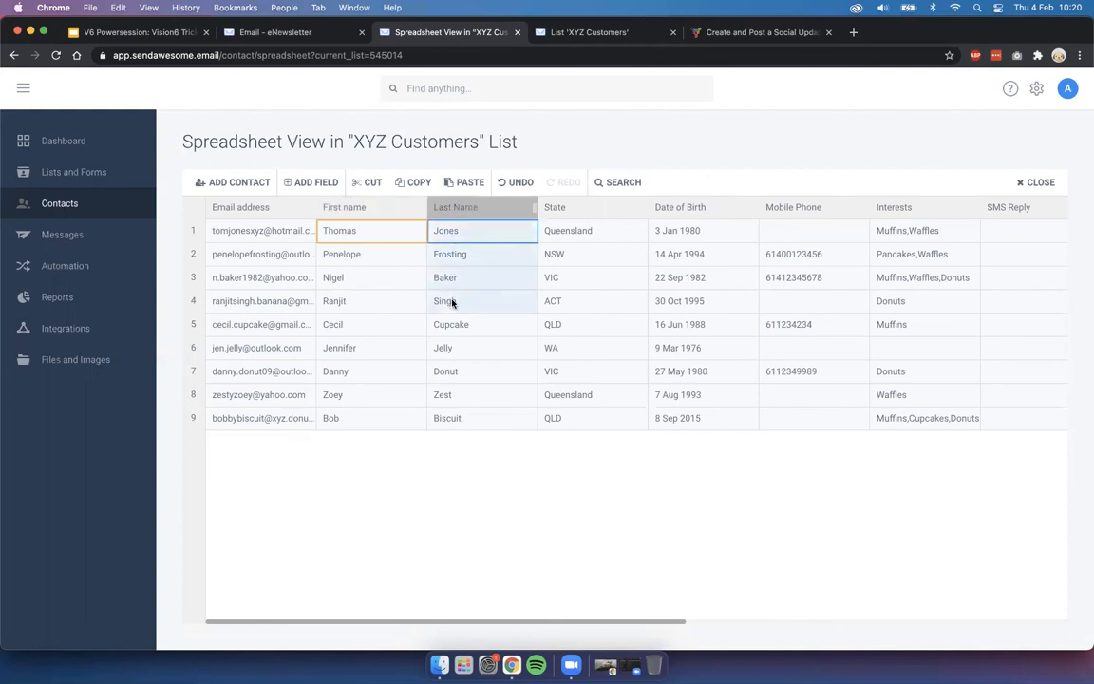
{"action": "left_click", "coordinate": [465, 183]}
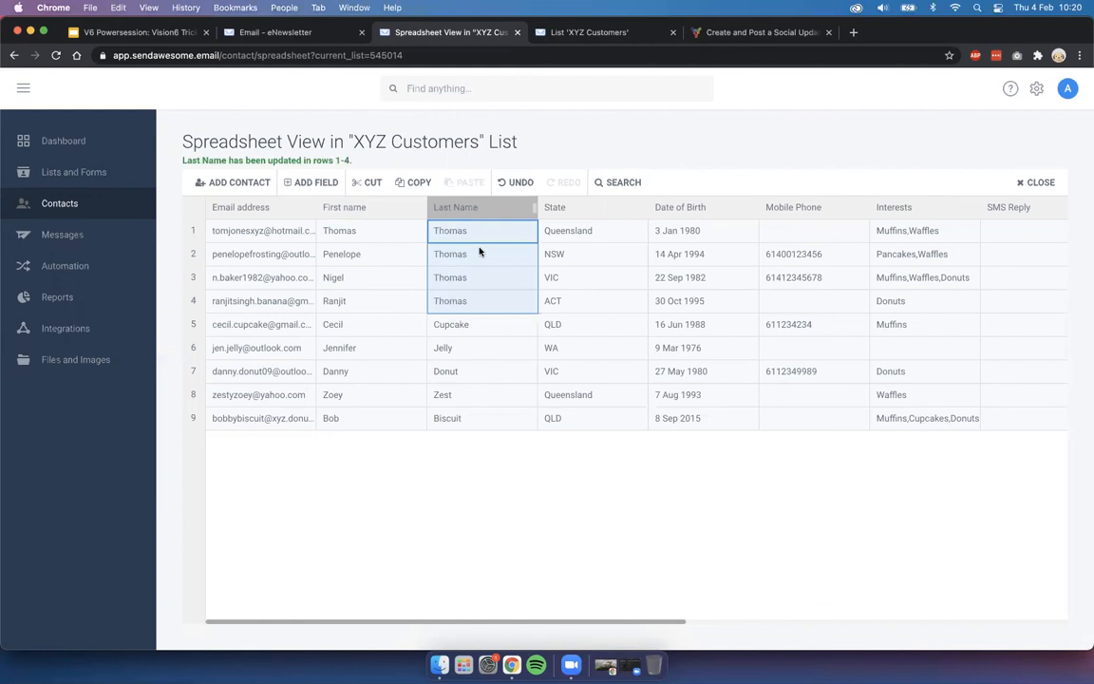
{"action": "left_click", "coordinate": [515, 183]}
{"action": "left_click", "coordinate": [513, 183]}
Fill the first name from row 2 down through row 9, and undo the fill
{"action": "left_click", "coordinate": [396, 257]}
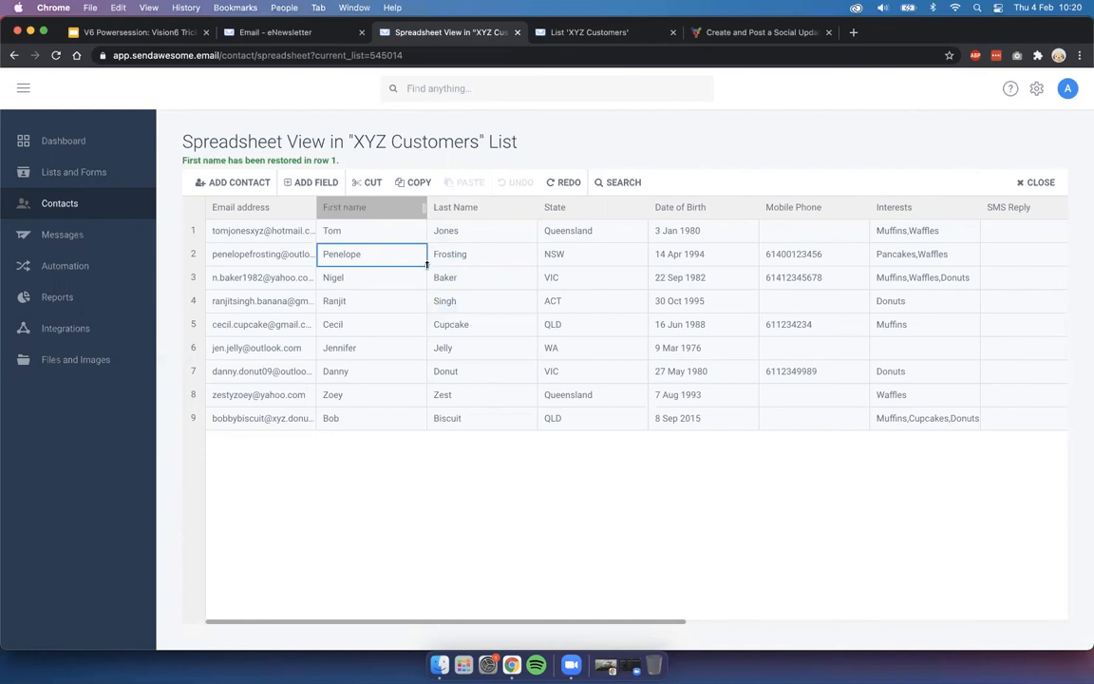
{"action": "left_click_drag", "start_coordinate": [427, 267], "coordinate": [417, 418]}
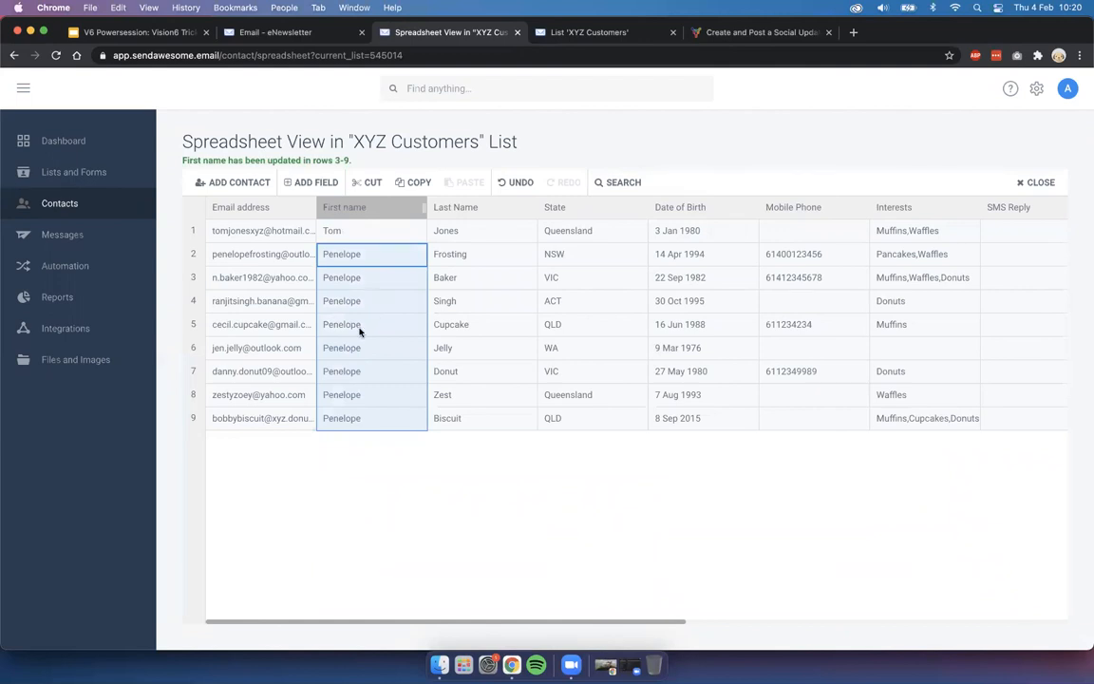
{"action": "left_click", "coordinate": [507, 183]}
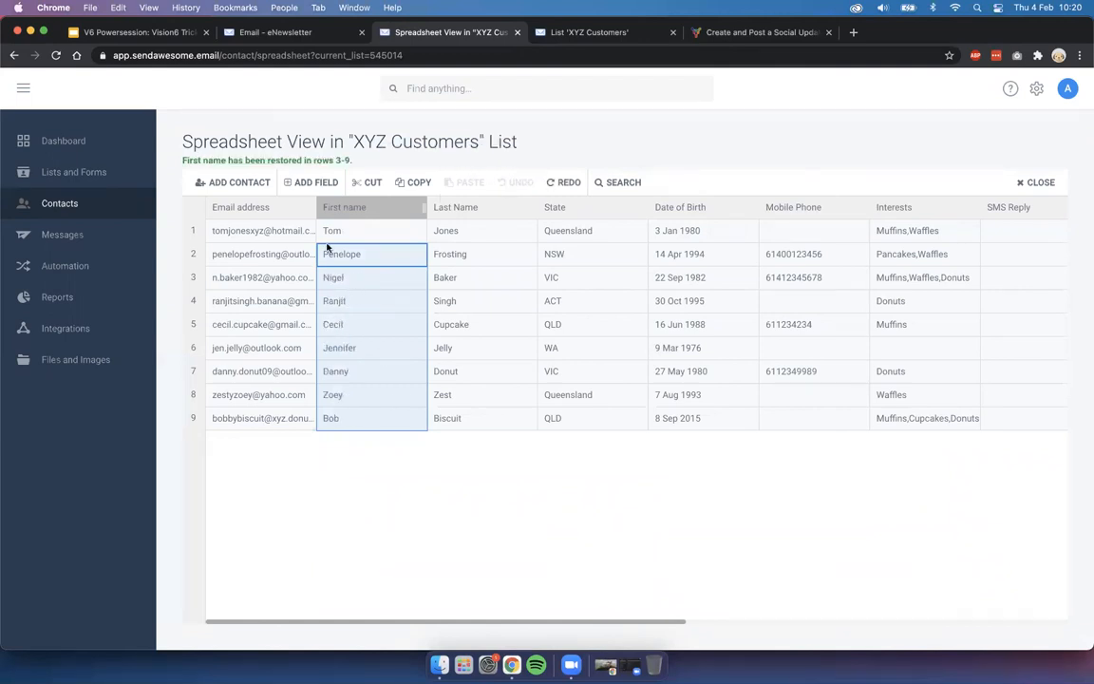
Examine the First name field's general settings and field type from its column, and close them without saving
{"action": "left_click", "coordinate": [413, 213]}
{"action": "left_click", "coordinate": [430, 216]}
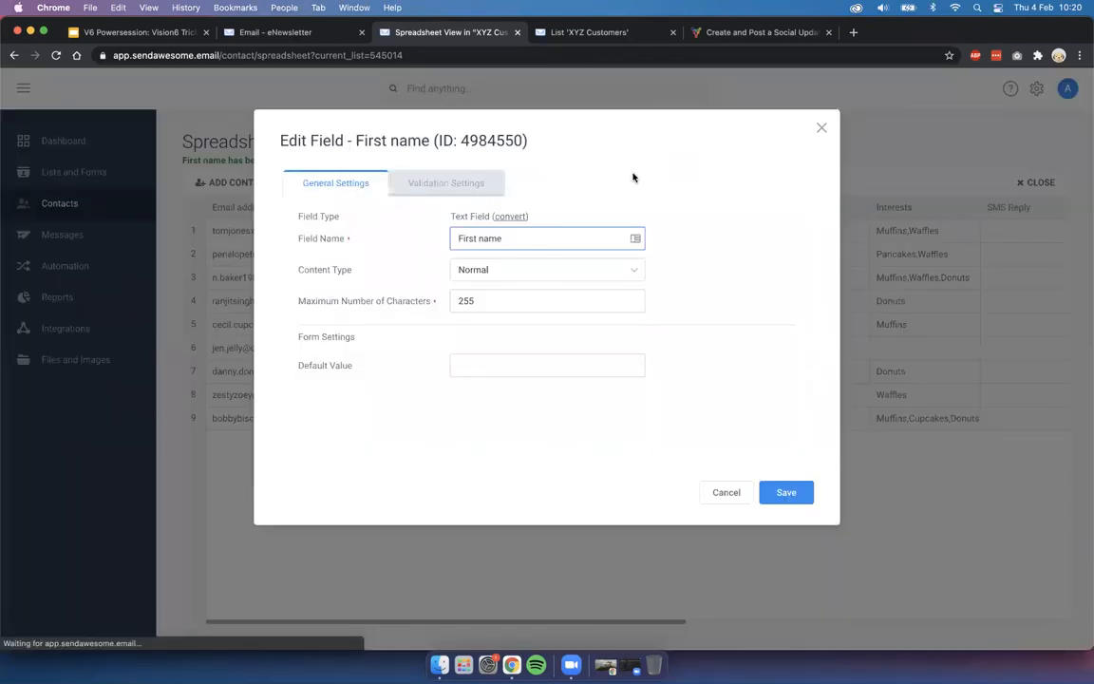
{"action": "left_click", "coordinate": [821, 127]}
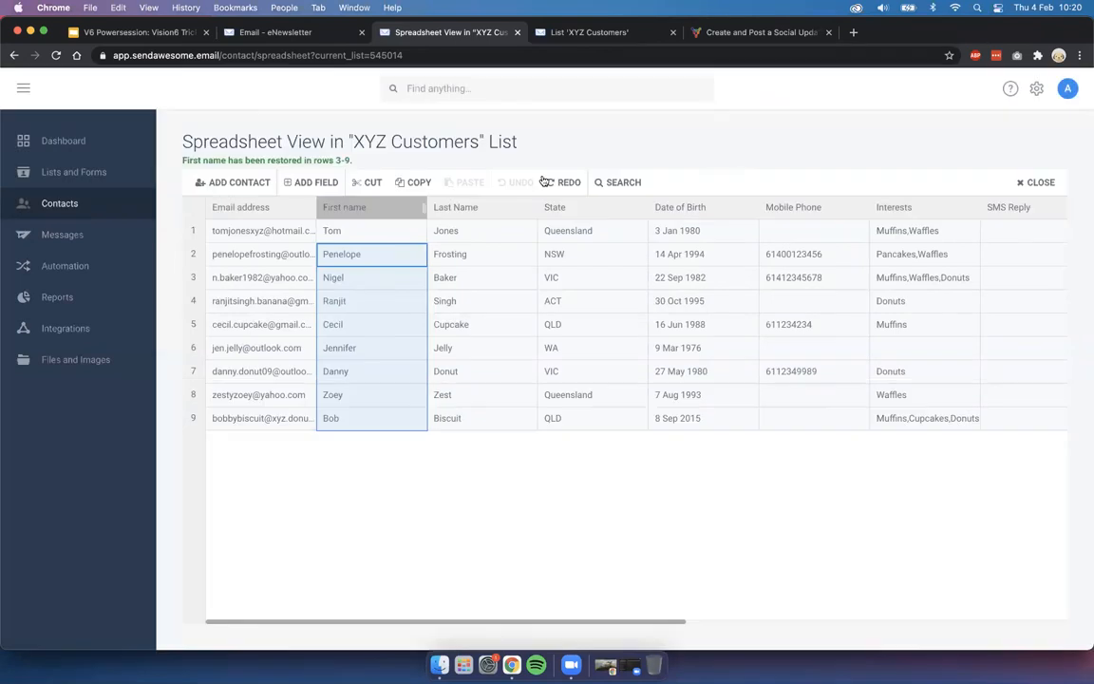
{"action": "left_click", "coordinate": [411, 213]}
{"action": "left_click", "coordinate": [411, 213]}
{"action": "left_click", "coordinate": [411, 213]}
{"action": "left_click", "coordinate": [430, 217]}
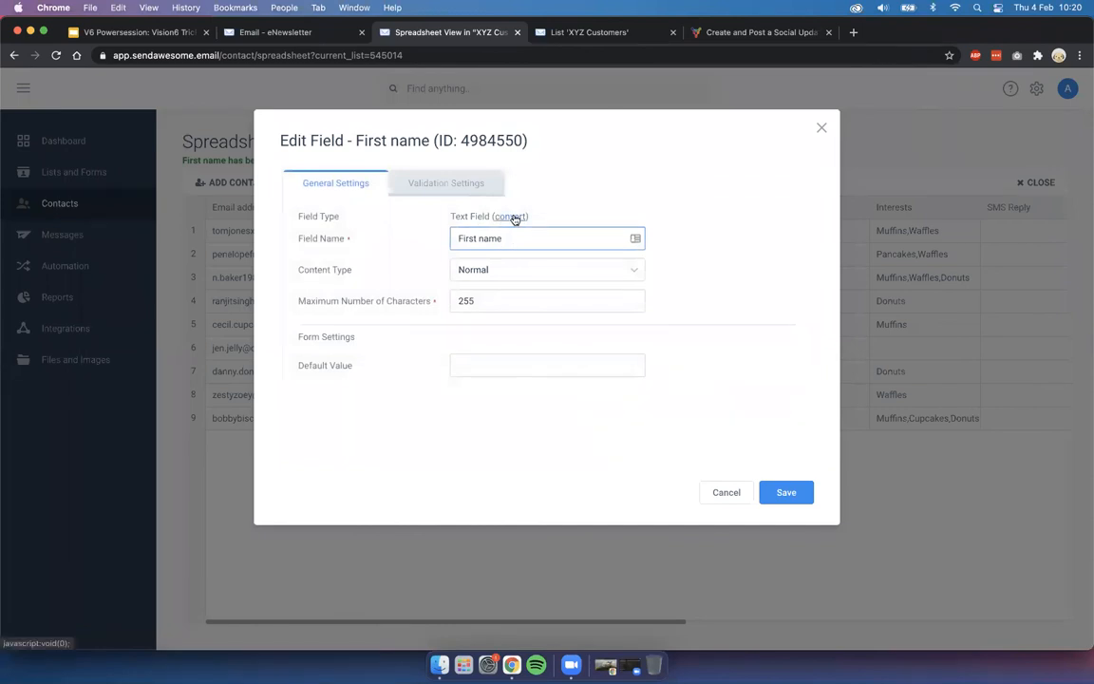
{"action": "left_click", "coordinate": [821, 129]}
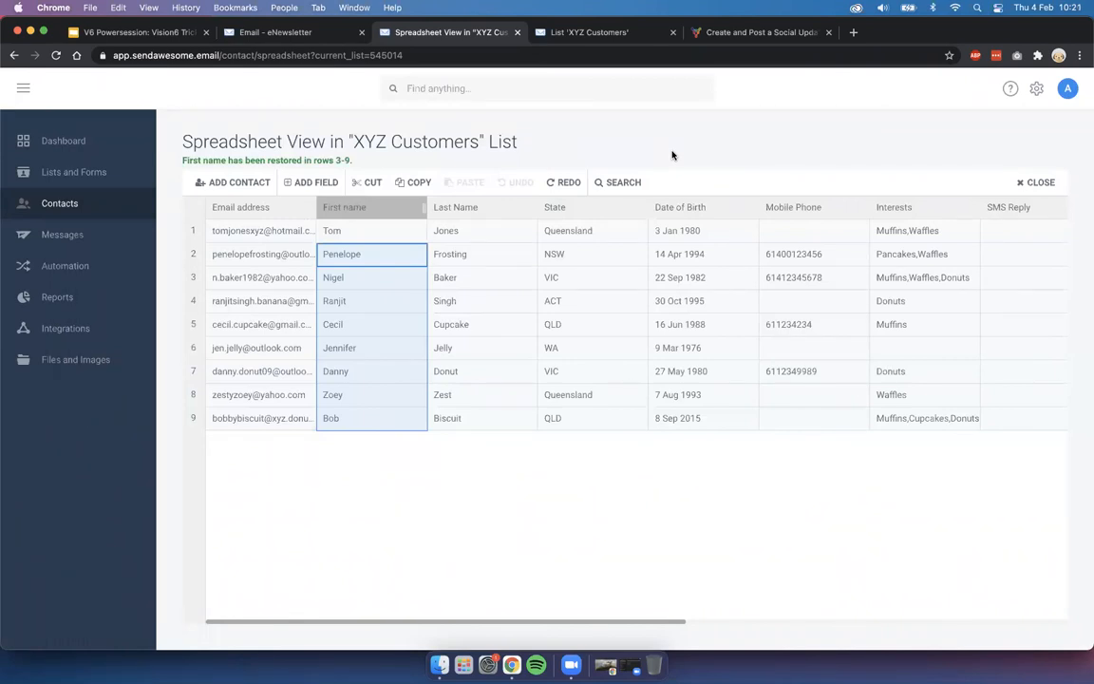
Compare the State entries of the contacts in rows 1 and 8
{"action": "left_click", "coordinate": [557, 236]}
{"action": "left_click", "coordinate": [561, 400]}
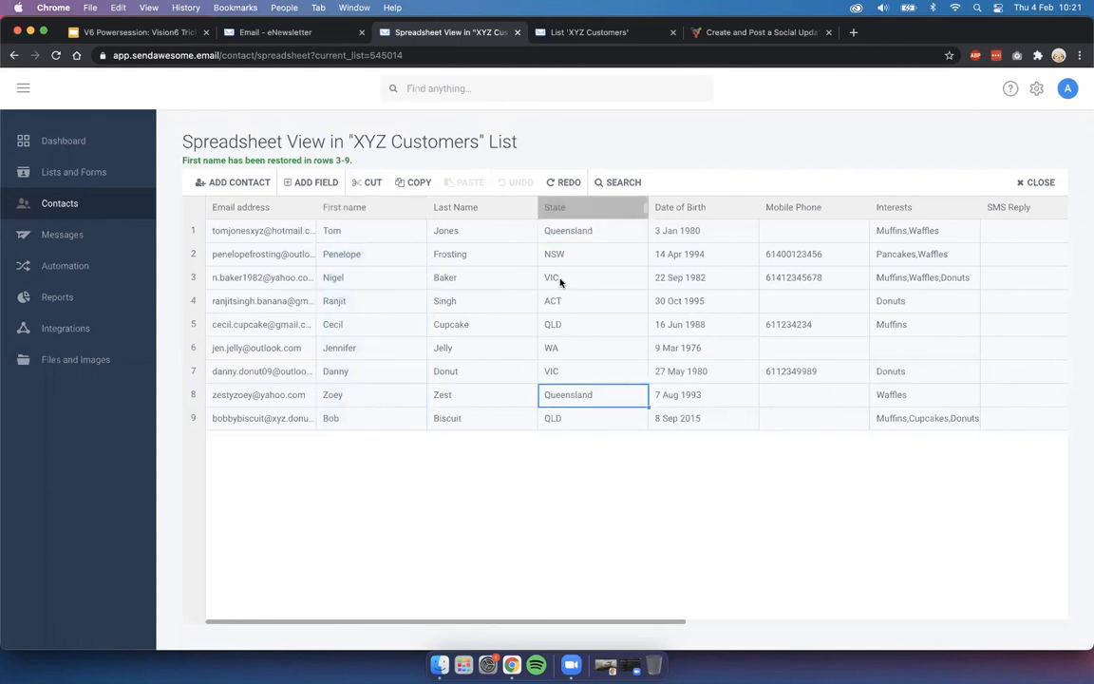
{"action": "left_click", "coordinate": [558, 325]}
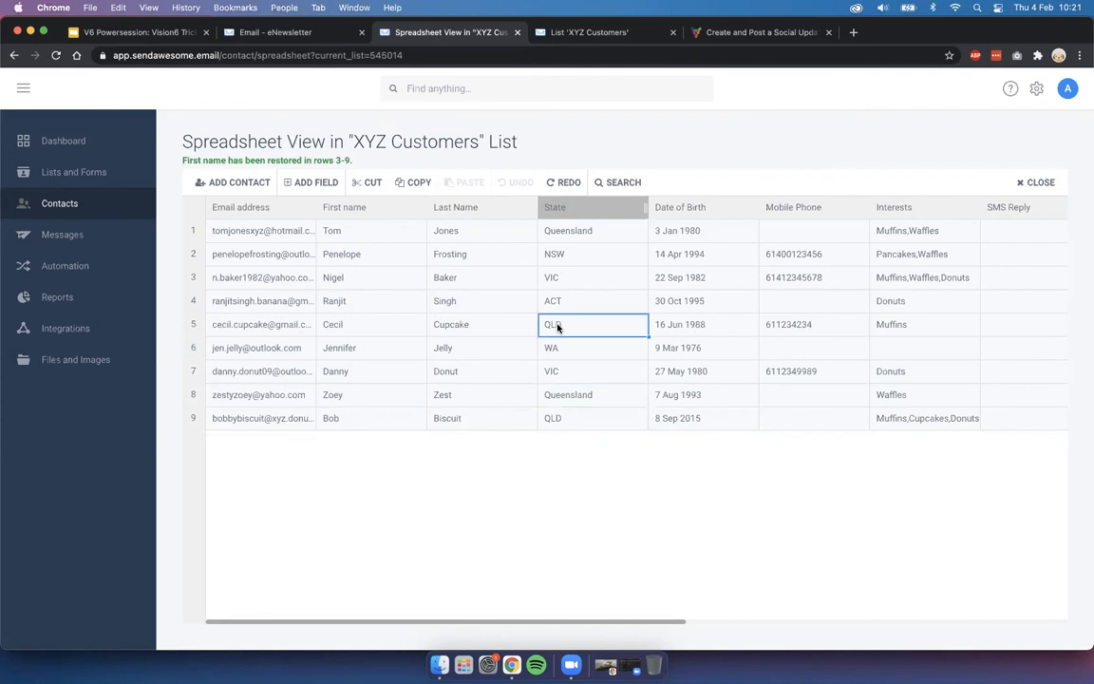
{"action": "left_click", "coordinate": [416, 183]}
{"action": "left_click", "coordinate": [561, 232]}
{"action": "left_click", "coordinate": [566, 392]}
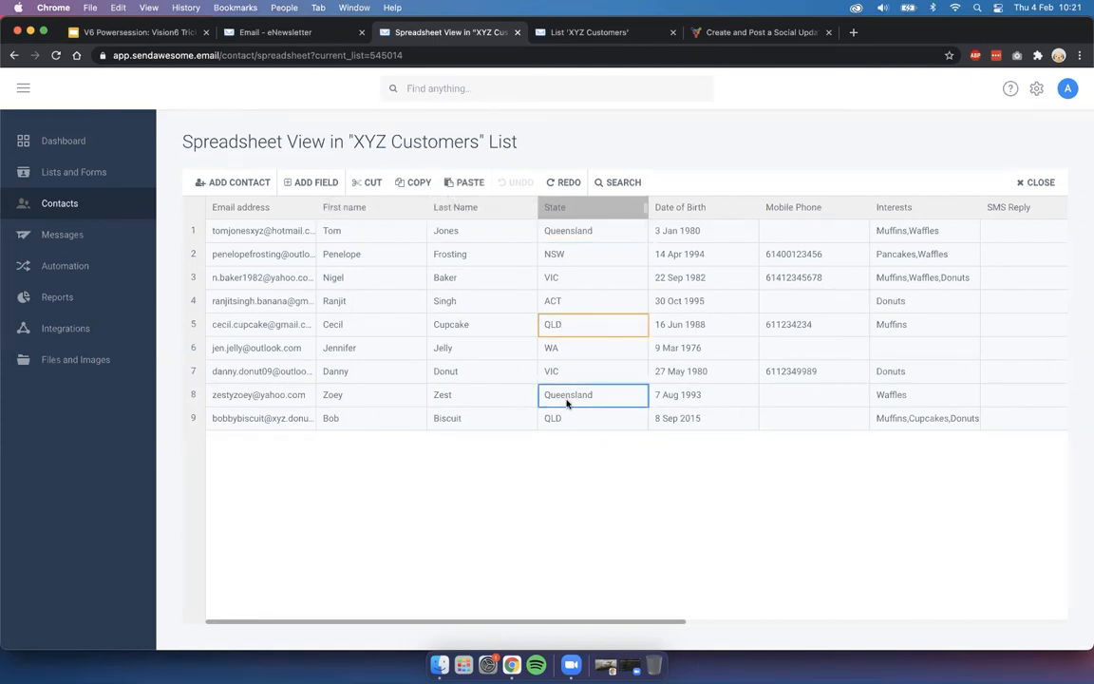
{"action": "right_click", "coordinate": [576, 232]}
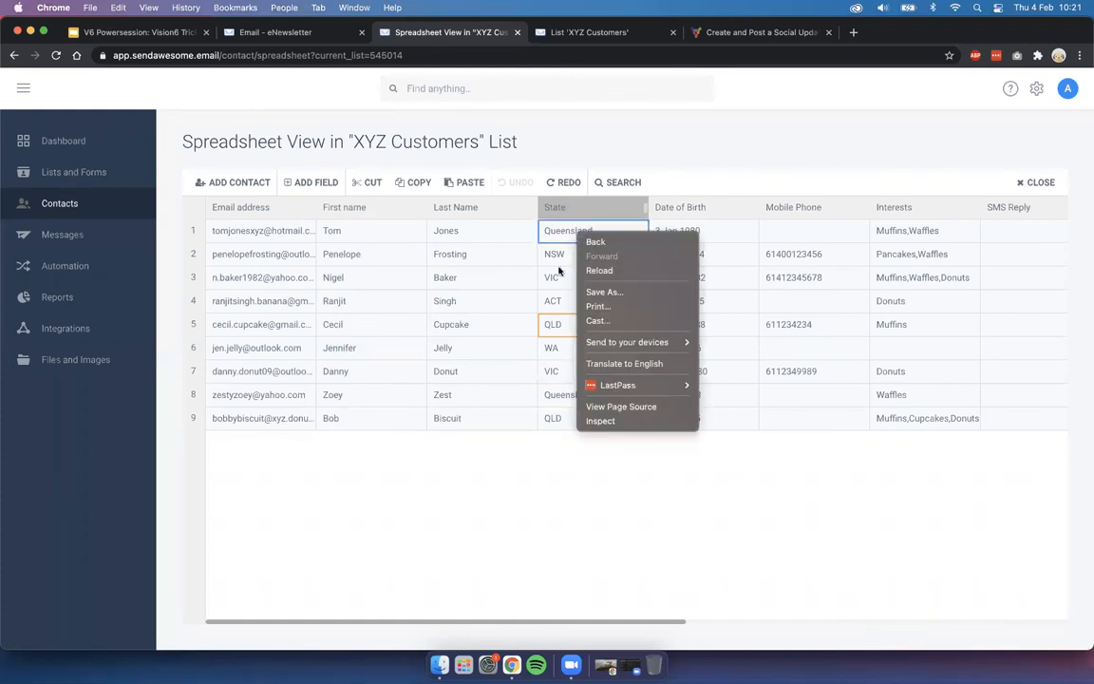
{"action": "left_click", "coordinate": [545, 421]}
{"action": "left_click", "coordinate": [562, 394]}
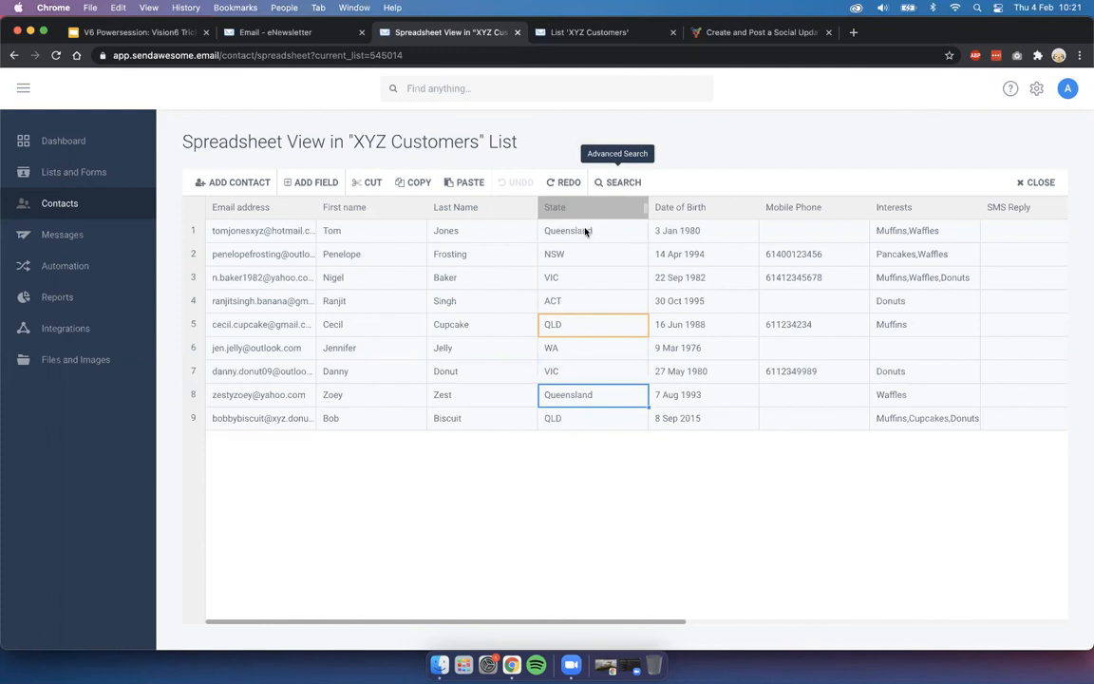
Run an advanced search for contacts whose State contains Queensland
{"action": "left_click", "coordinate": [613, 183]}
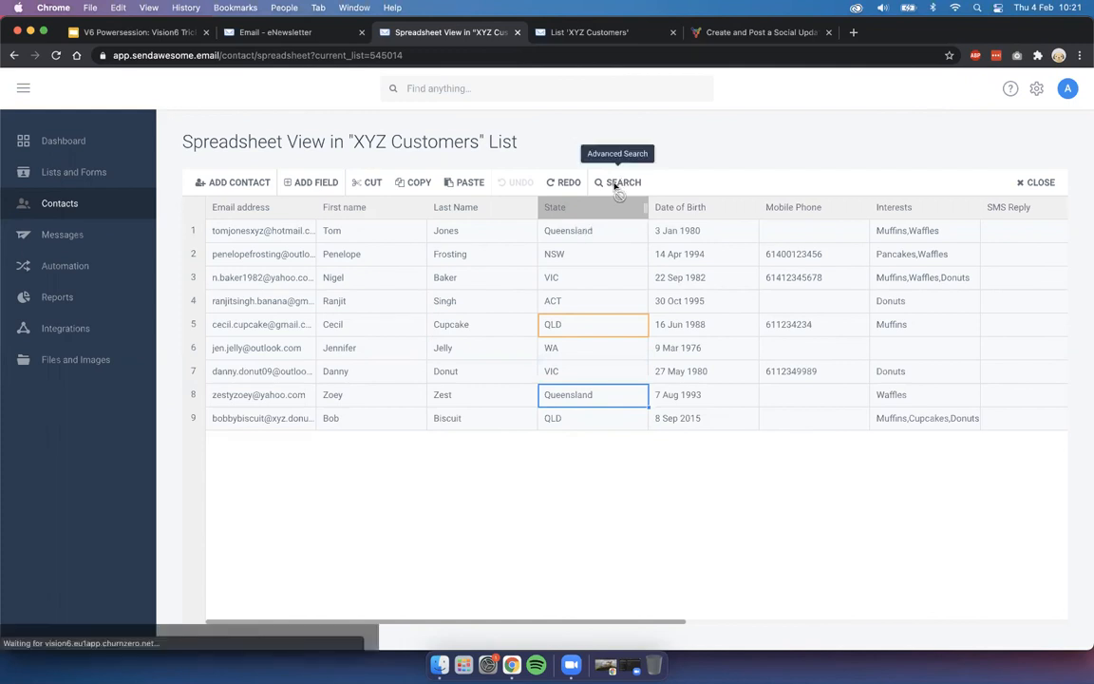
{"action": "left_click", "coordinate": [456, 220]}
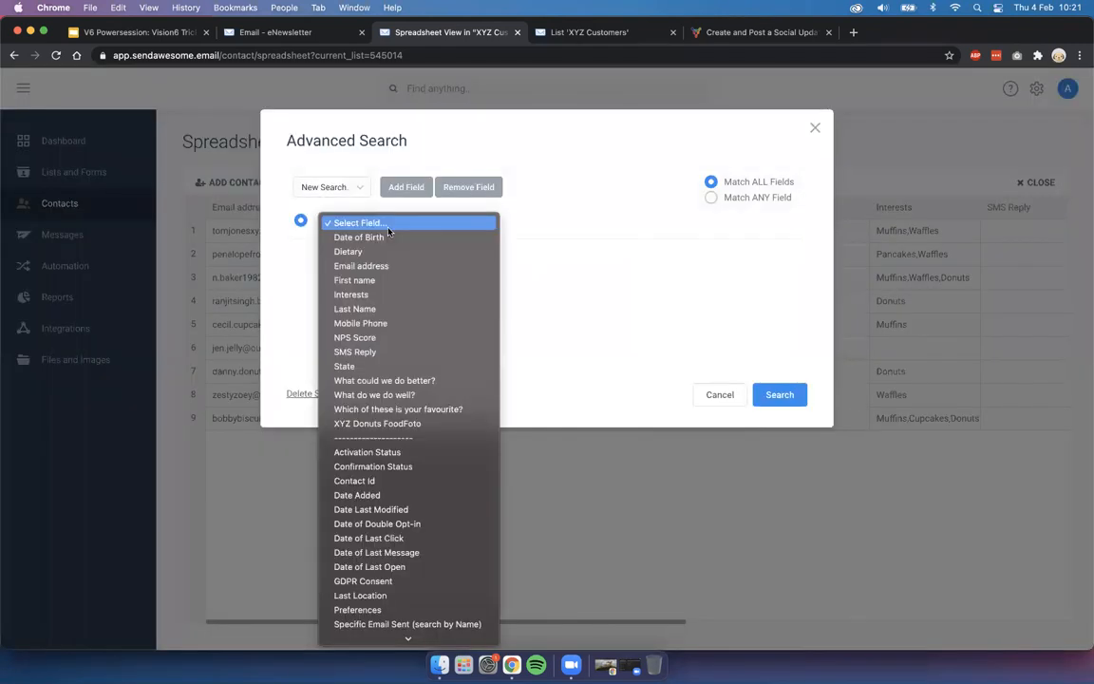
{"action": "left_click", "coordinate": [356, 366]}
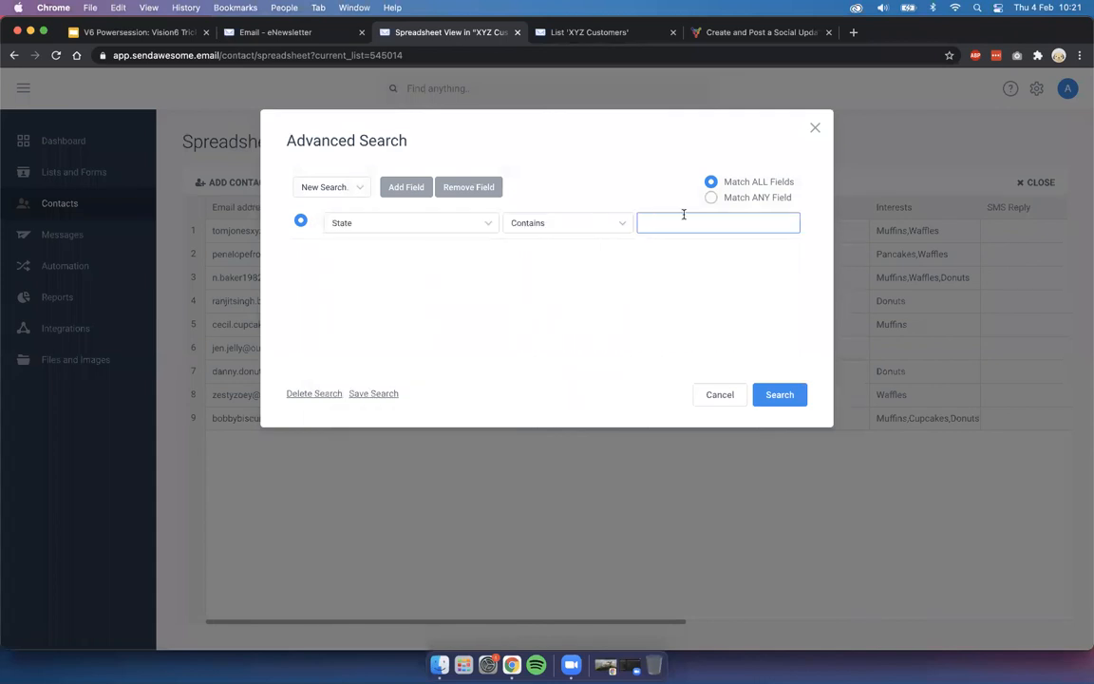
{"action": "type", "text": "Queensland"}
{"action": "left_click", "coordinate": [778, 393]}
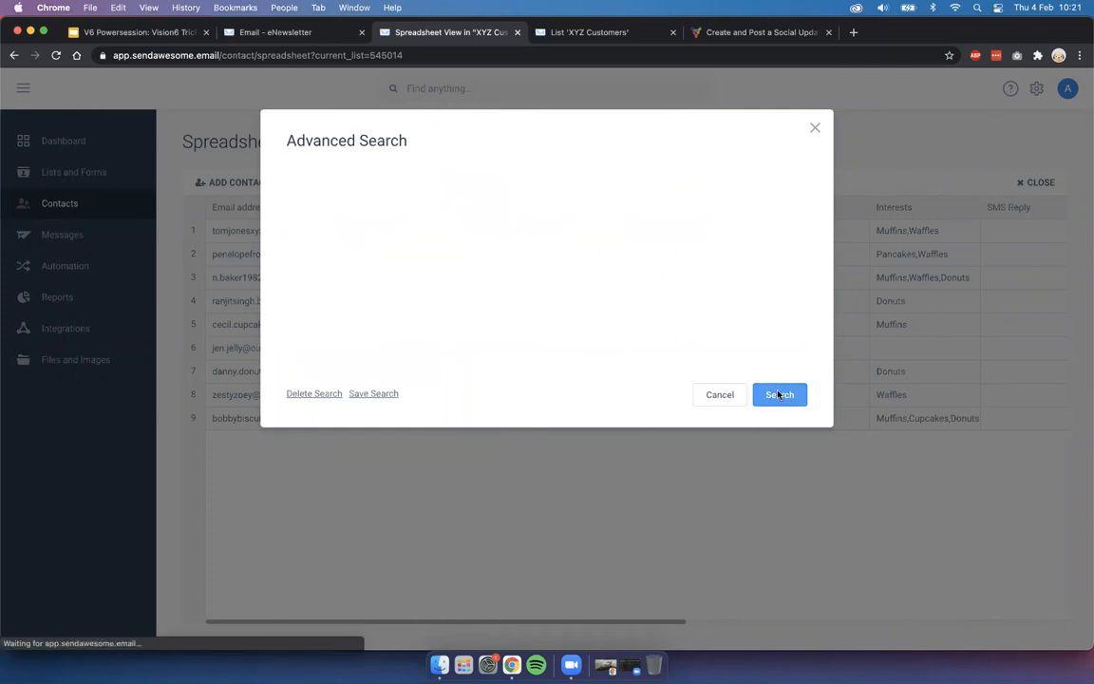
Set the State of the first filtered contact to QLD and fill that value down to the second contact
{"action": "left_click_drag", "start_coordinate": [600, 230], "coordinate": [599, 252]}
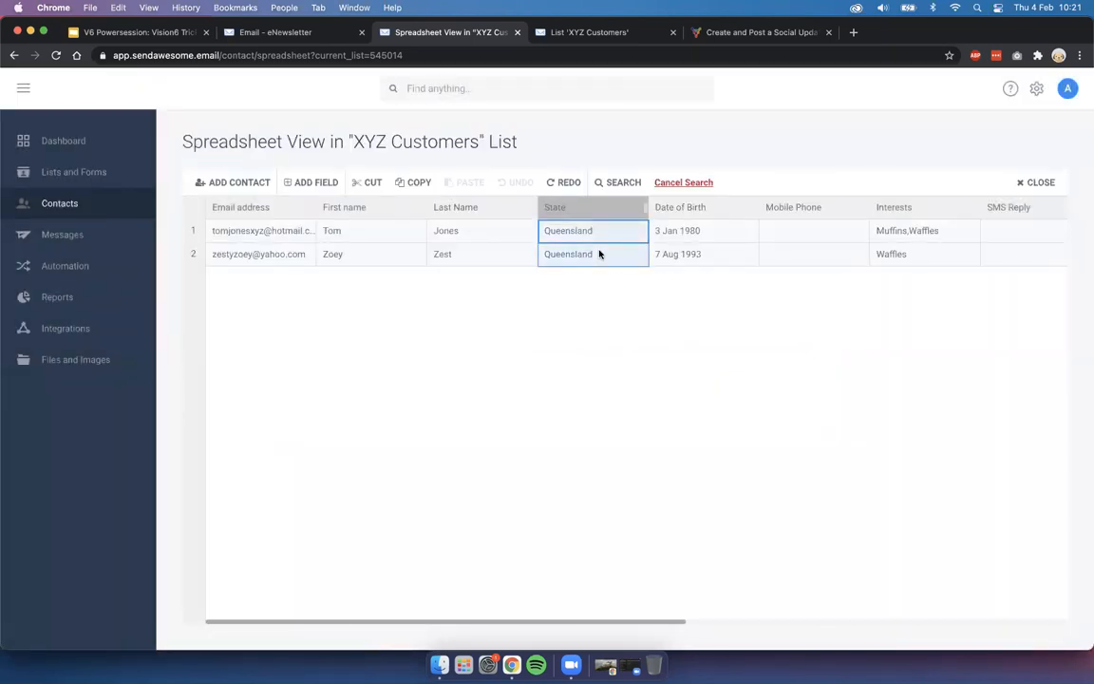
{"action": "left_click", "coordinate": [579, 230]}
{"action": "type", "text": "QLD"}
{"action": "key", "text": "Return"}
{"action": "type", "text": "QL"}
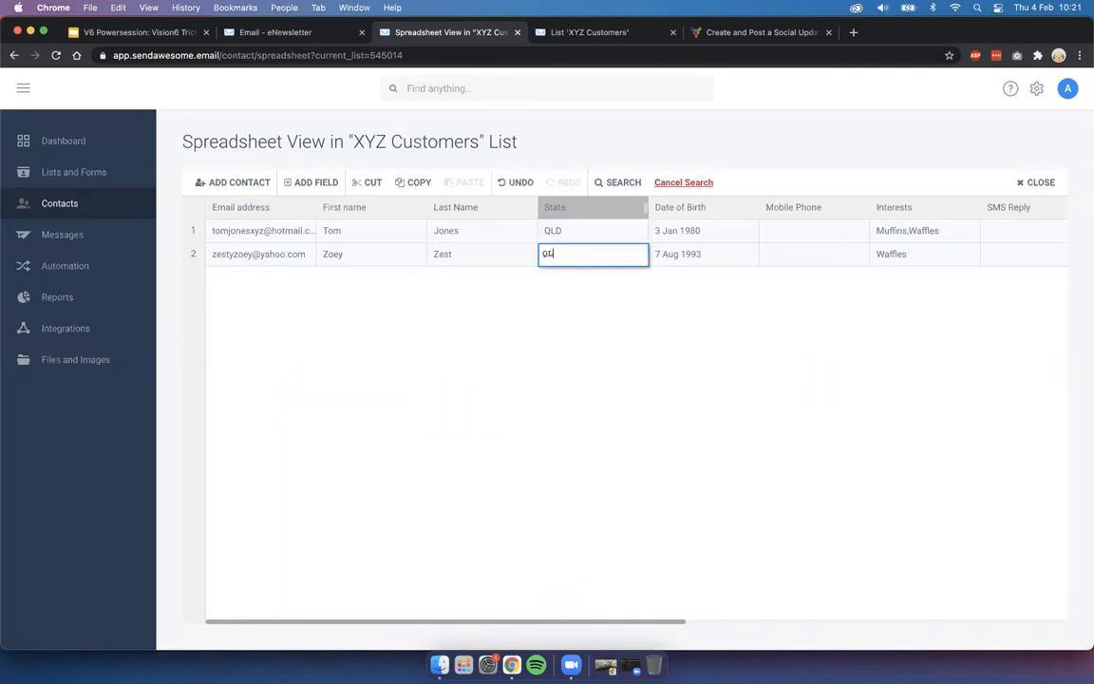
{"action": "key", "text": "Return"}
{"action": "left_click", "coordinate": [582, 228]}
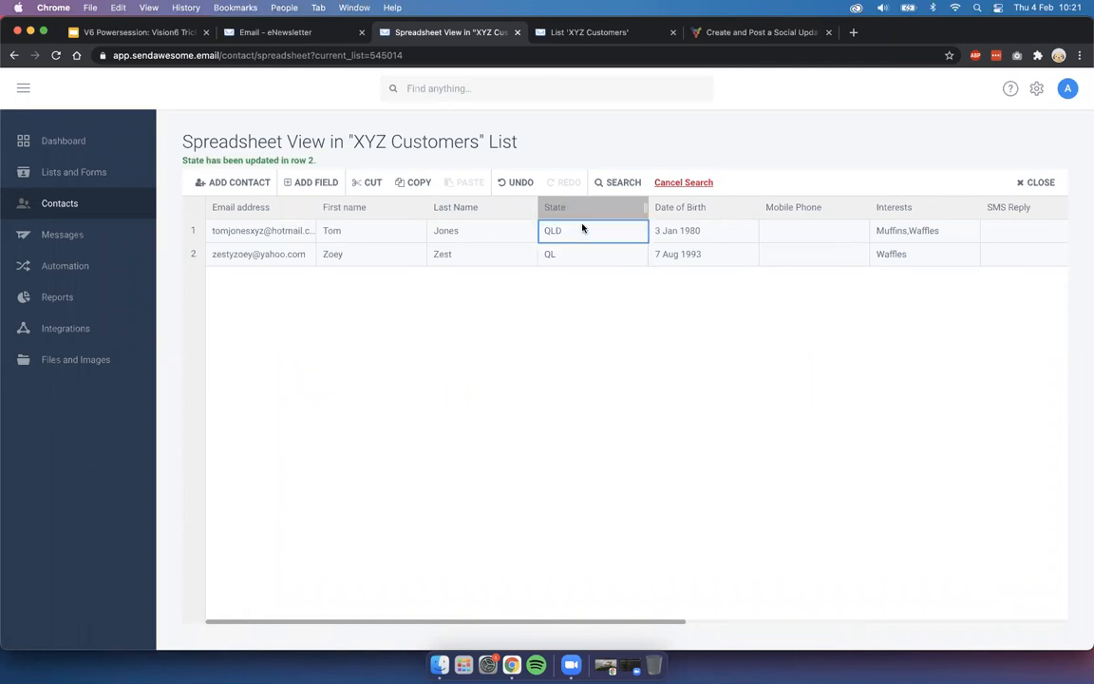
{"action": "left_click_drag", "start_coordinate": [649, 242], "coordinate": [647, 261]}
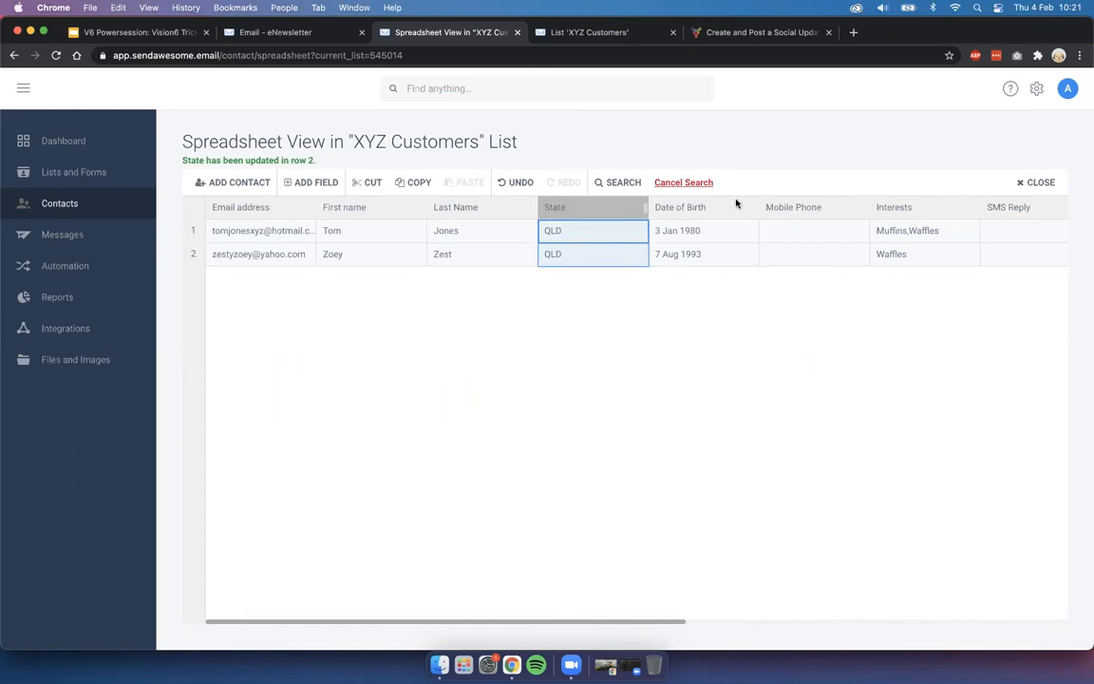
Cancel the search filter and review the State column across all nine contacts
{"action": "left_click", "coordinate": [682, 182]}
{"action": "left_click_drag", "start_coordinate": [581, 227], "coordinate": [564, 427]}
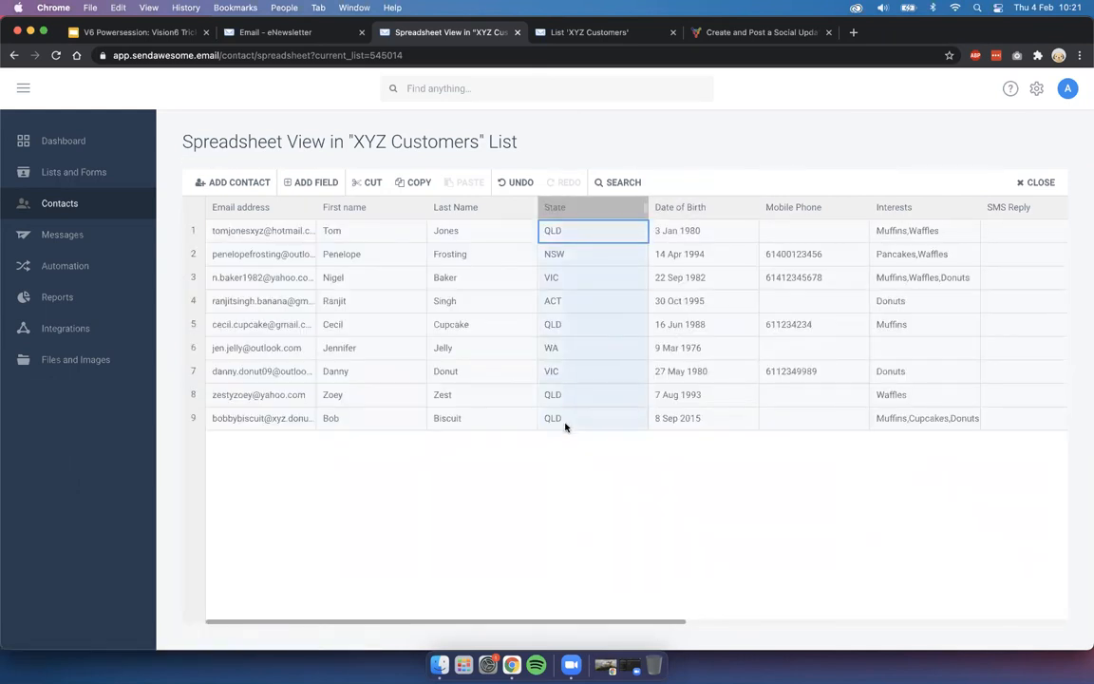
{"action": "left_click", "coordinate": [709, 239]}
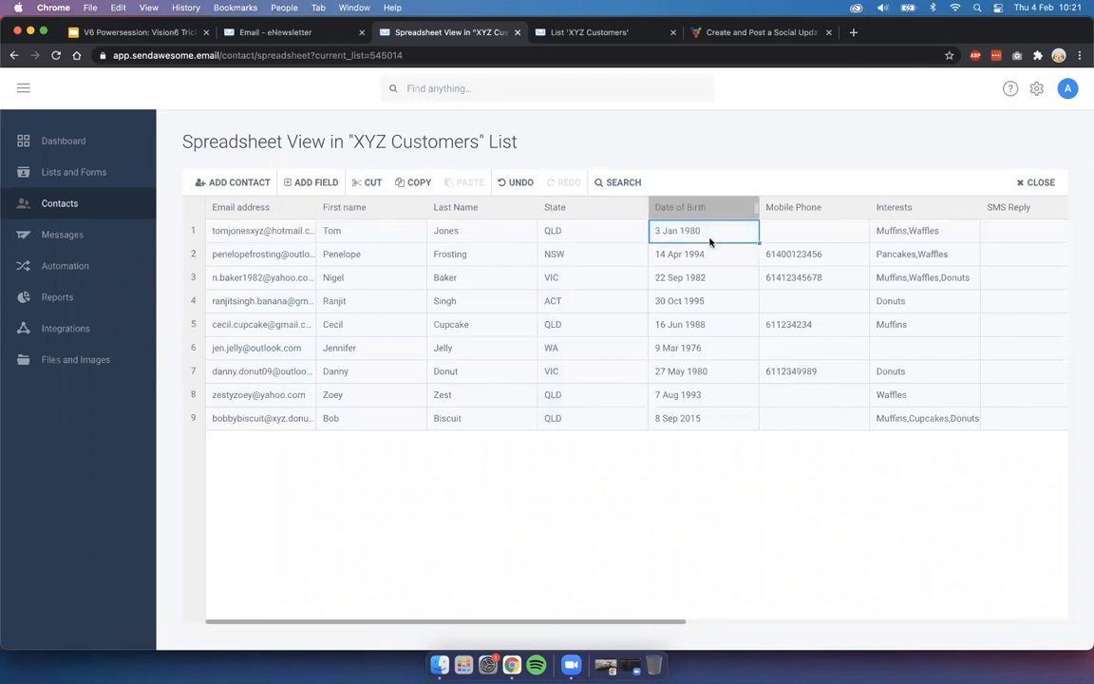
Open the State field's settings for editing from its column
{"action": "left_click", "coordinate": [632, 209]}
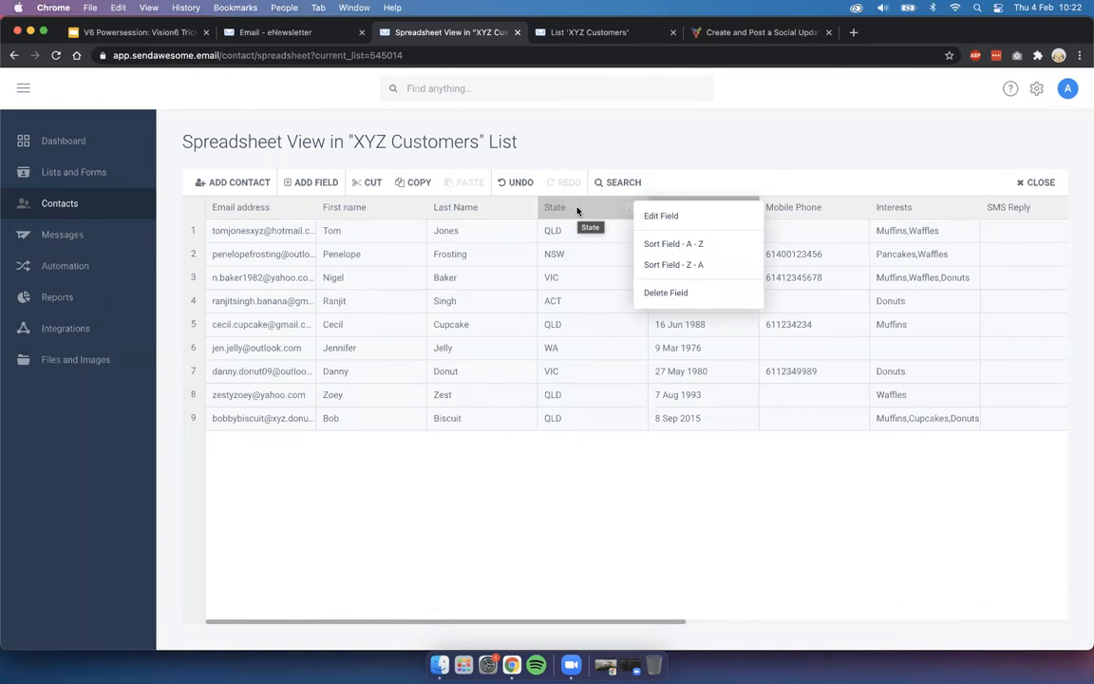
{"action": "left_click", "coordinate": [629, 214]}
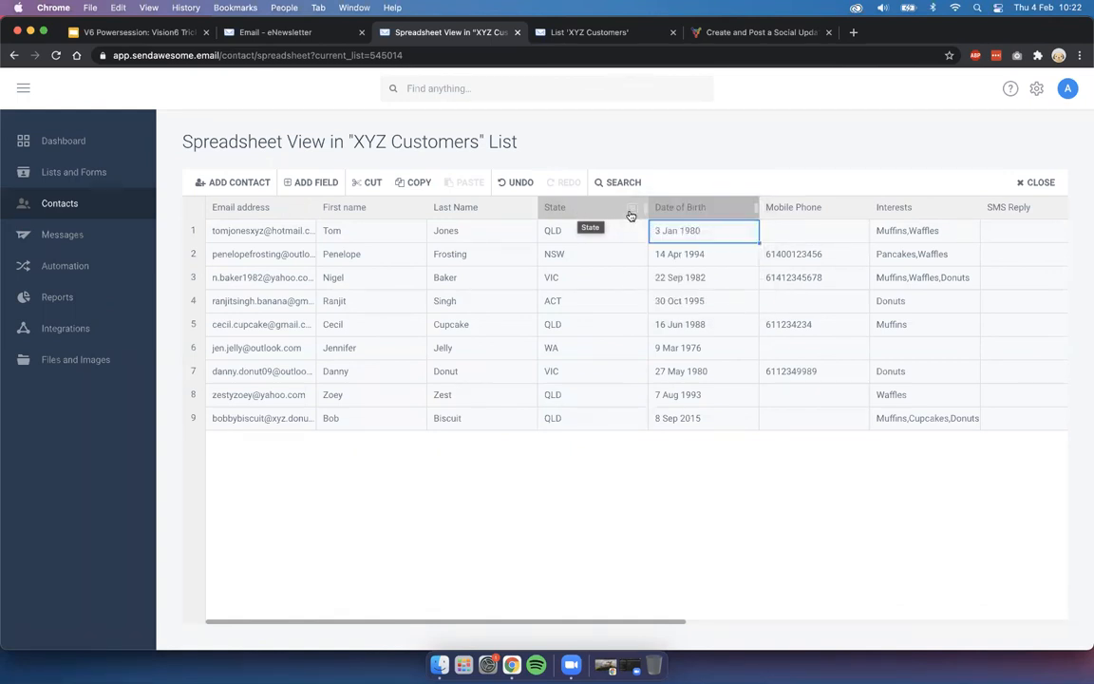
{"action": "left_click", "coordinate": [629, 213]}
{"action": "left_click", "coordinate": [624, 210]}
{"action": "left_click", "coordinate": [628, 211]}
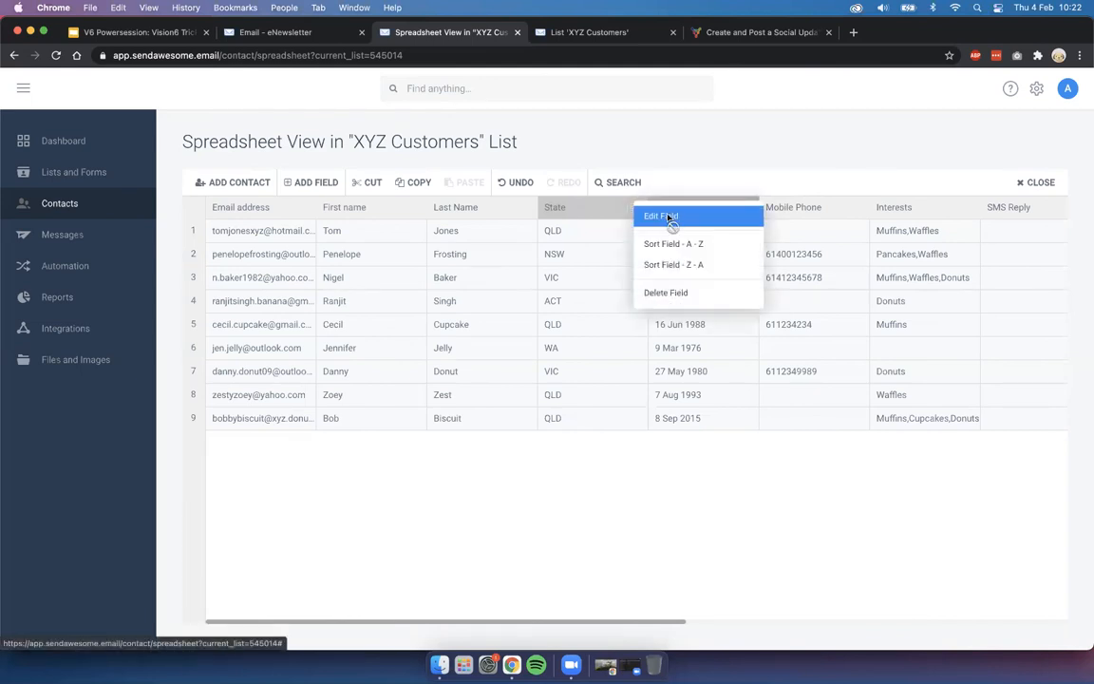
{"action": "left_click", "coordinate": [667, 217]}
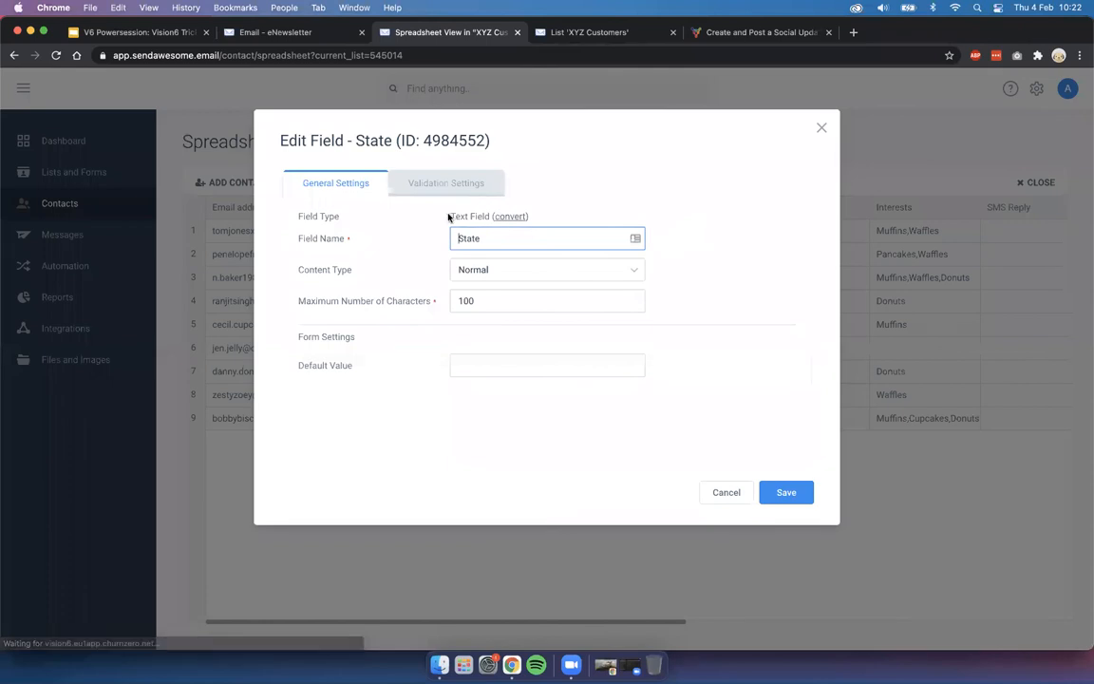
Convert the State field to a Dropdown Field, automatically creating its field values from the list's content
{"action": "left_click", "coordinate": [497, 217]}
{"action": "left_click", "coordinate": [516, 222]}
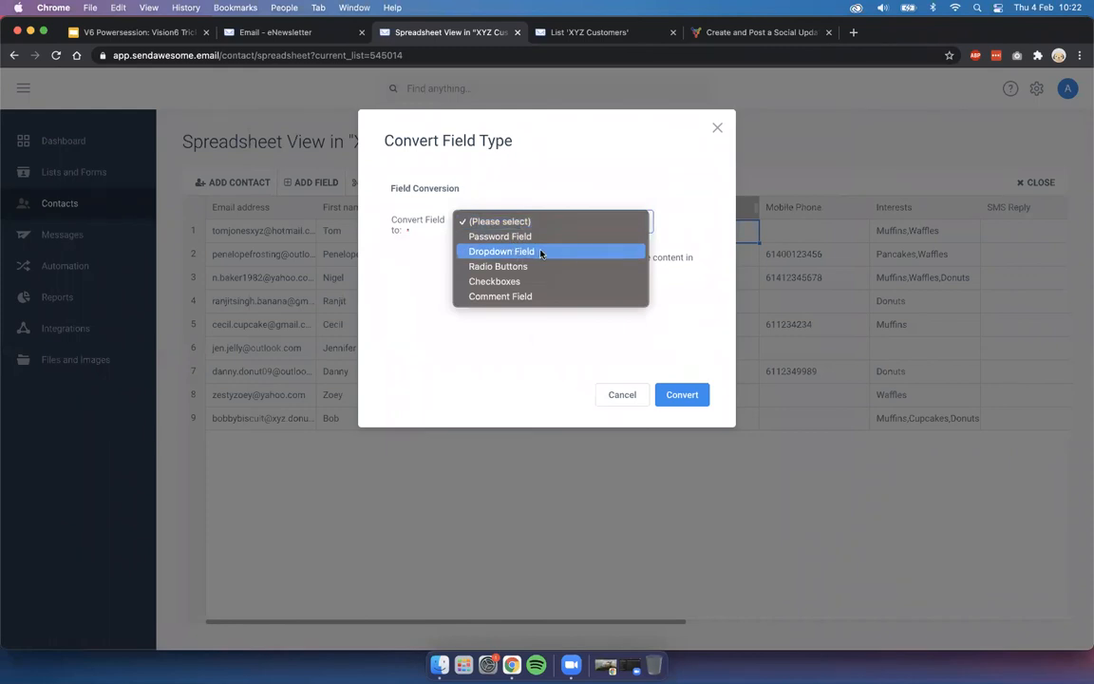
{"action": "left_click", "coordinate": [540, 251]}
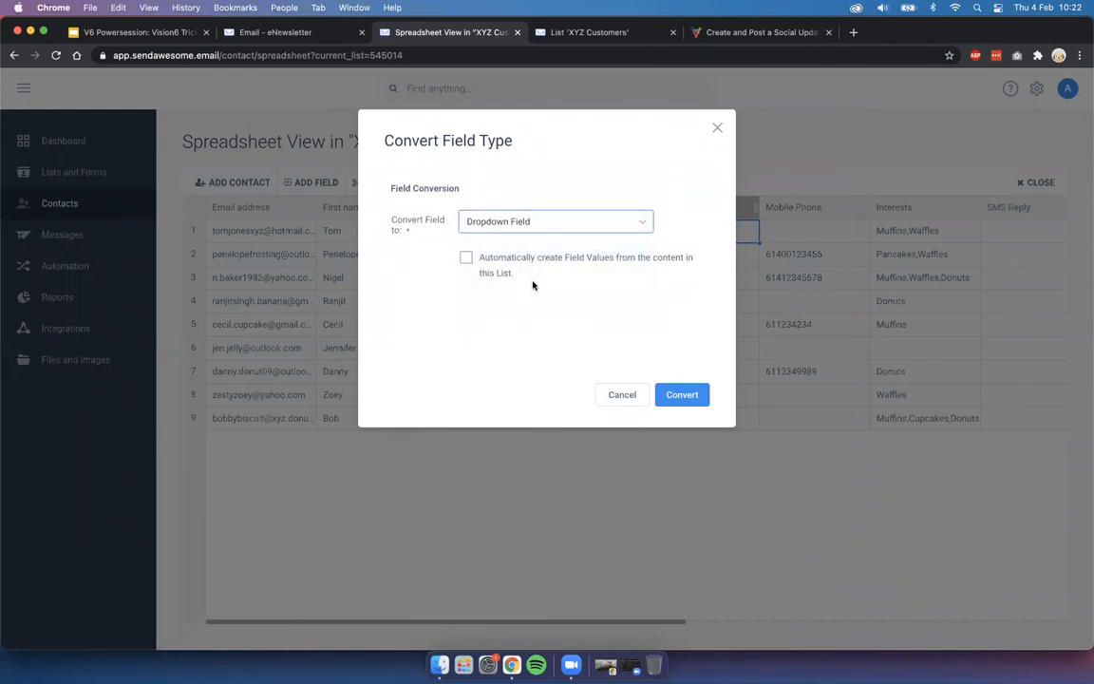
{"action": "left_click_drag", "start_coordinate": [511, 271], "coordinate": [479, 256]}
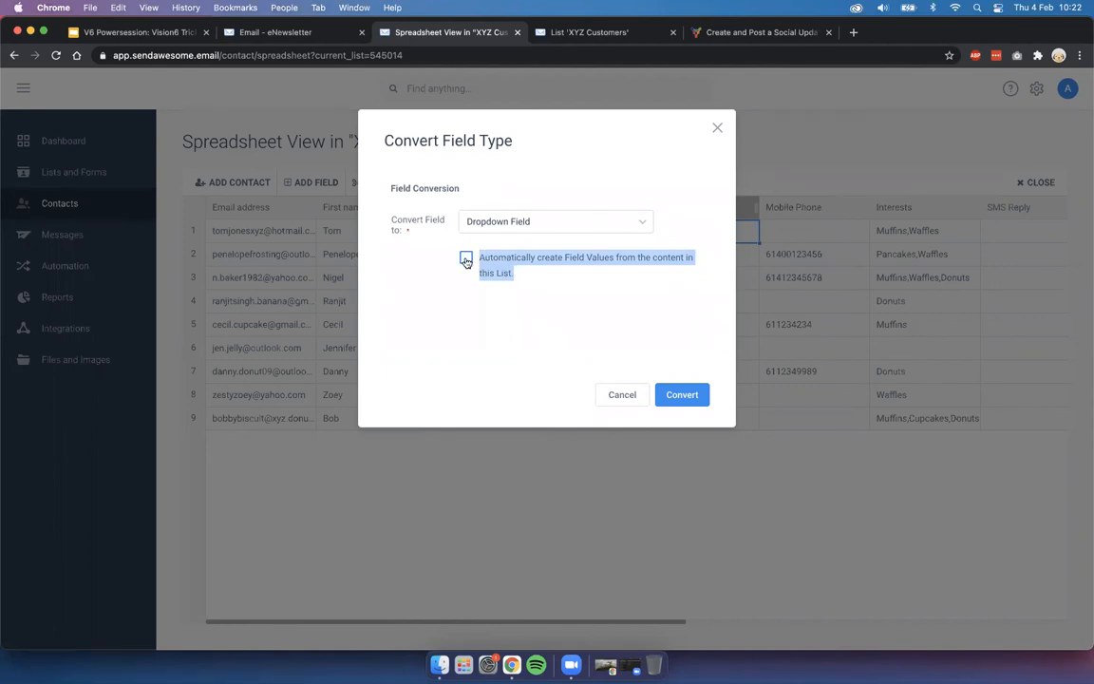
{"action": "left_click", "coordinate": [466, 260]}
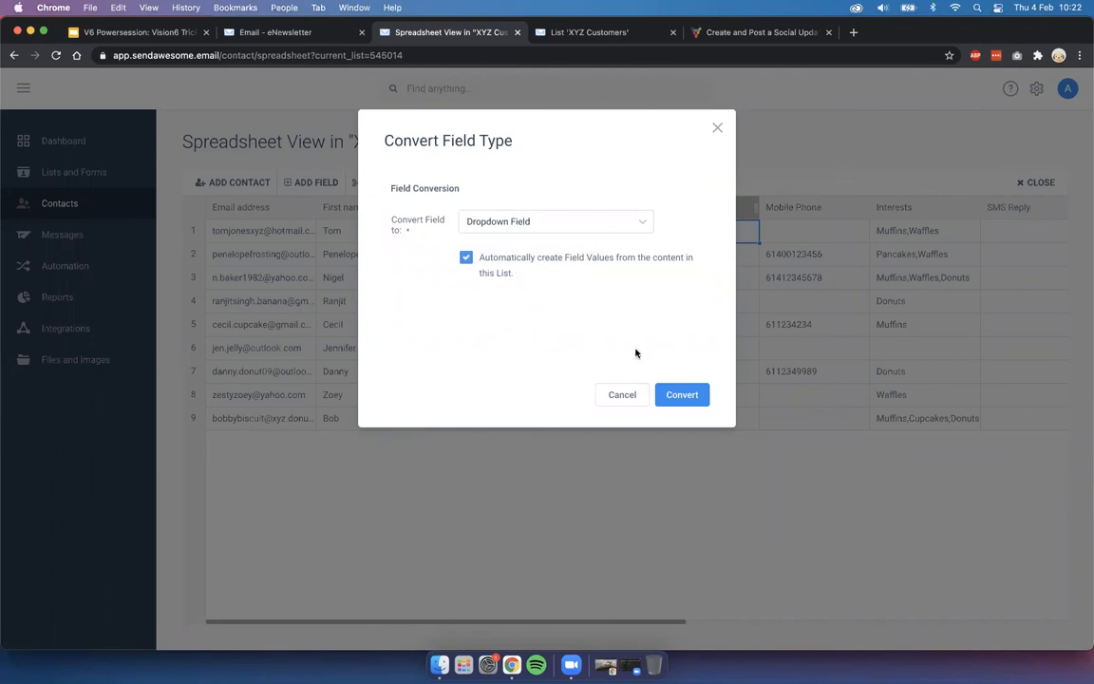
{"action": "left_click", "coordinate": [684, 397]}
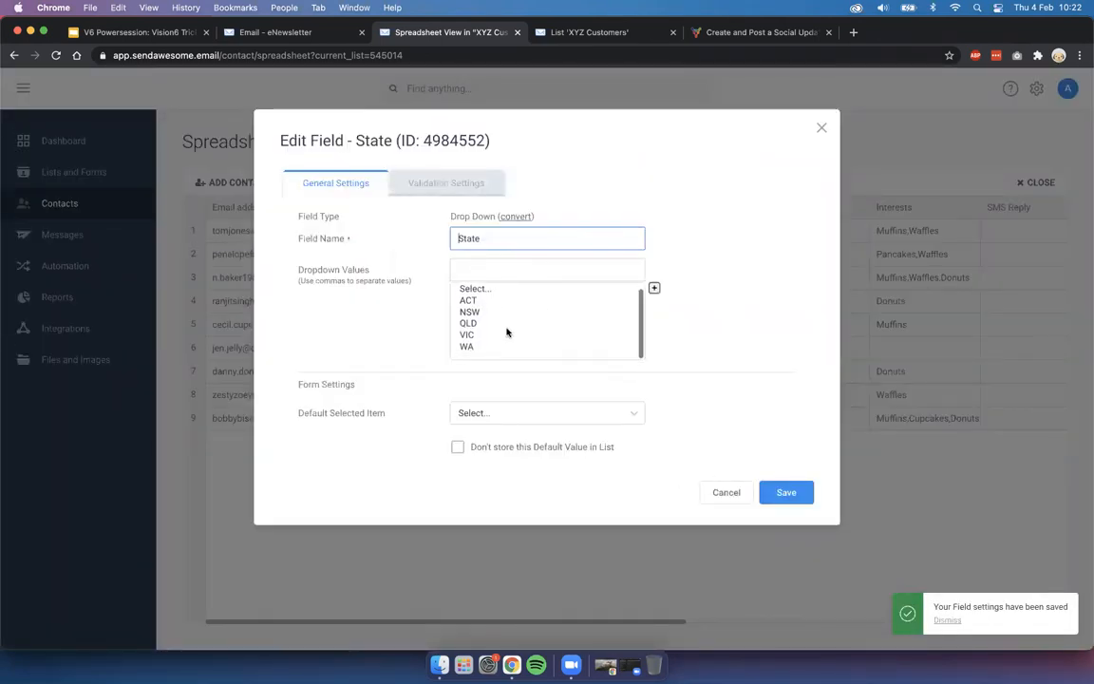
Add SA to the State field's dropdown values and save the field
{"action": "left_click", "coordinate": [467, 272]}
{"action": "type", "text": "SA"}
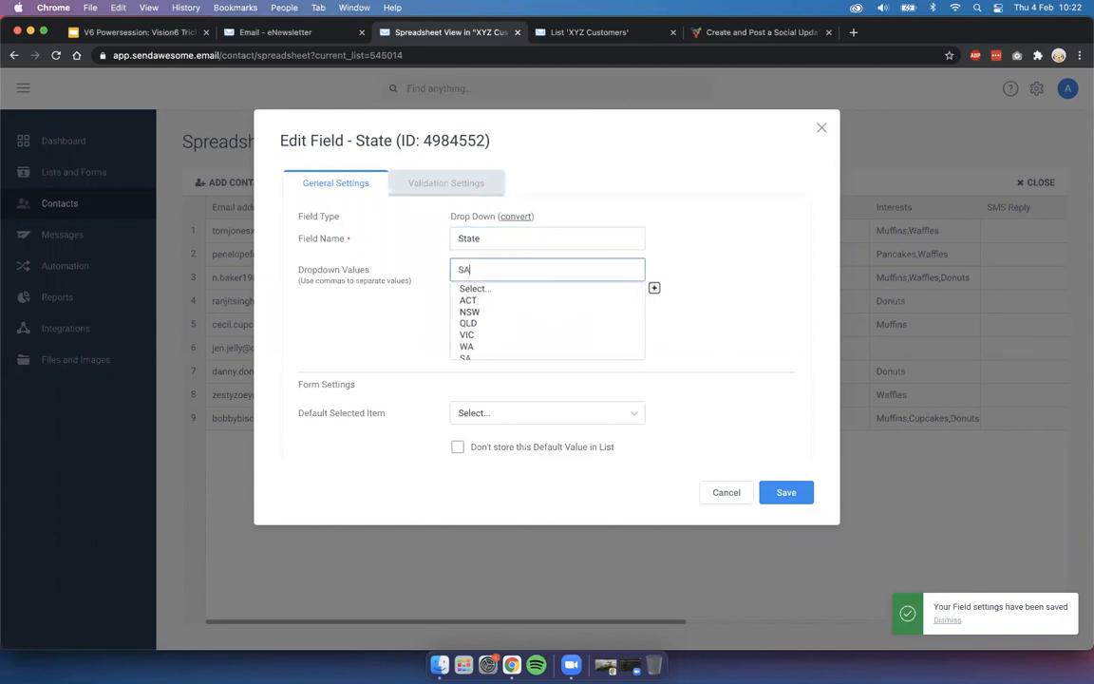
{"action": "left_click", "coordinate": [721, 366]}
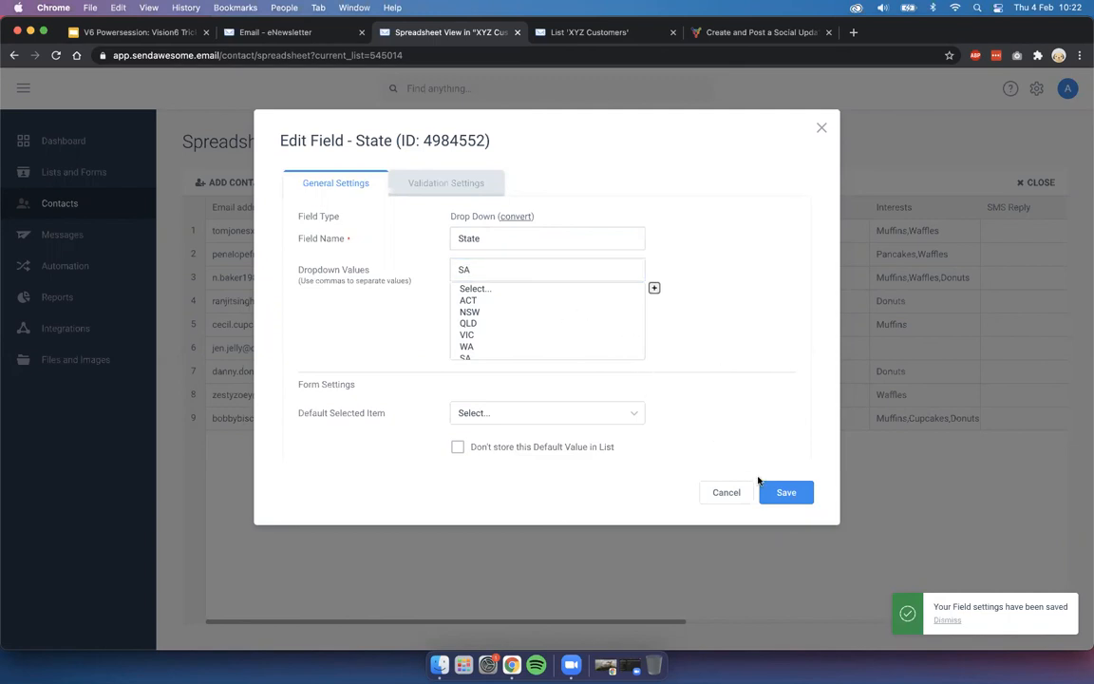
{"action": "left_click", "coordinate": [786, 493]}
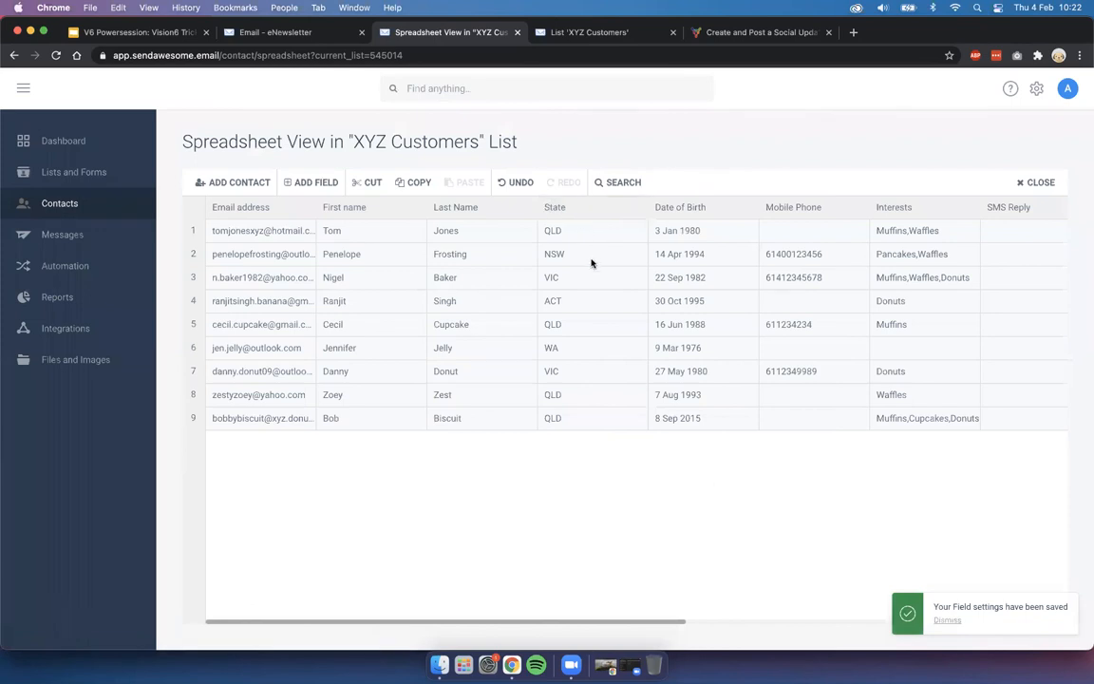
Choose QLD from the State options for the contact in row 2
{"action": "left_click", "coordinate": [589, 254]}
{"action": "left_click", "coordinate": [589, 254]}
{"action": "left_click", "coordinate": [550, 343]}
{"action": "left_click", "coordinate": [551, 327]}
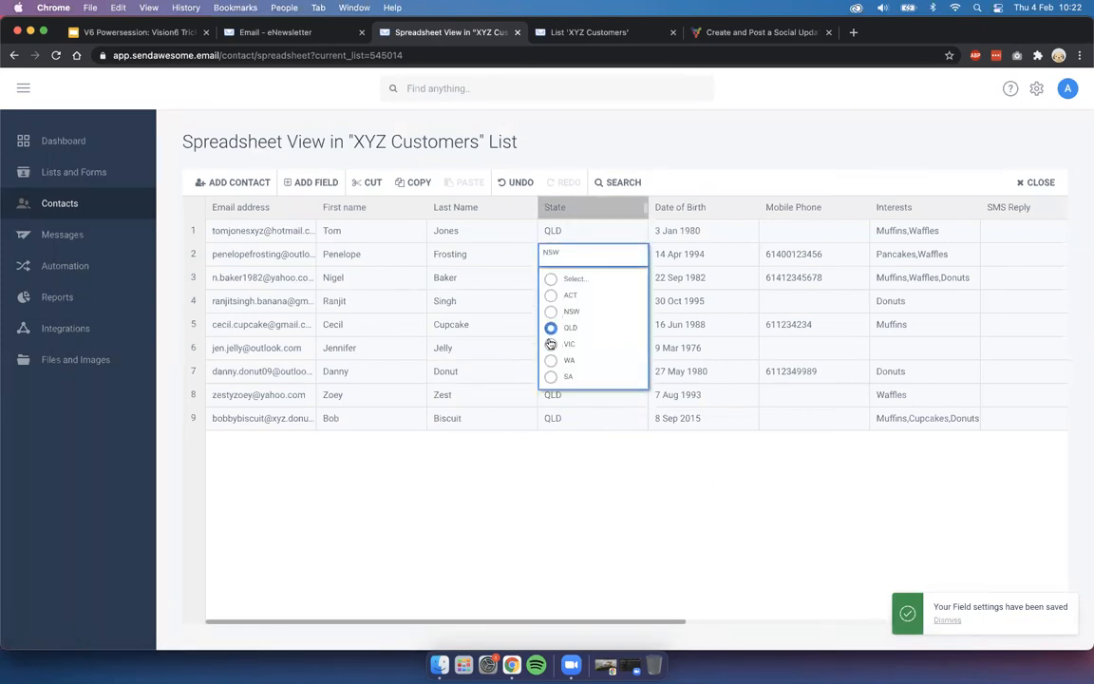
{"action": "left_click", "coordinate": [518, 465]}
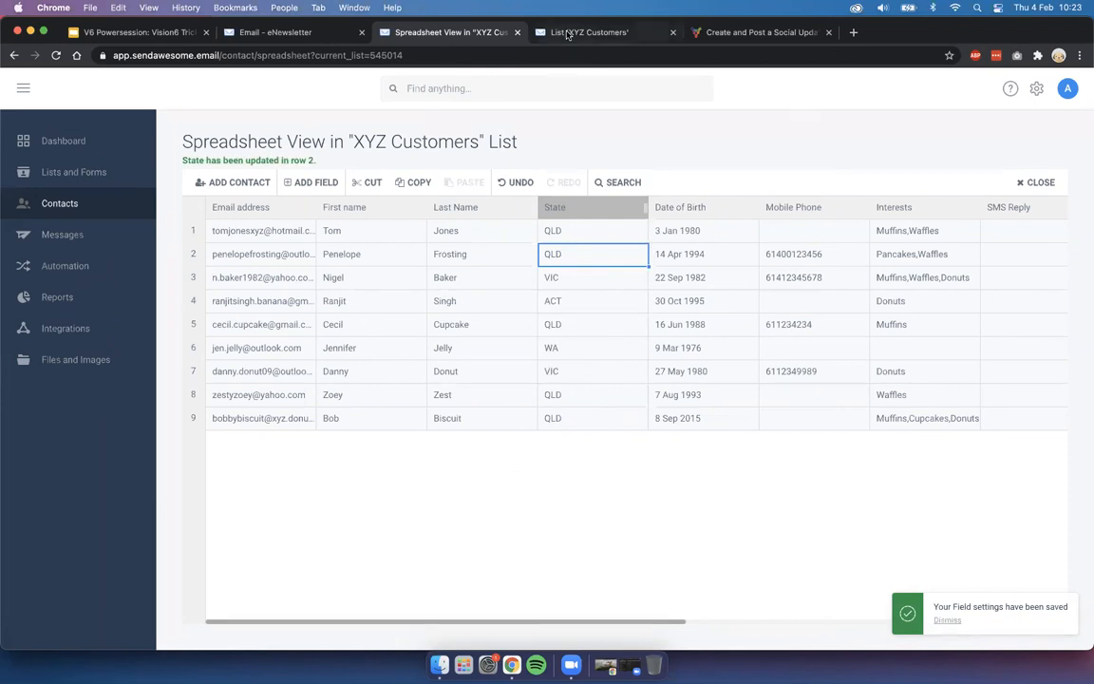
Reload the XYZ Customers subscription web form and examine its State field and settings
{"action": "left_click", "coordinate": [574, 32]}
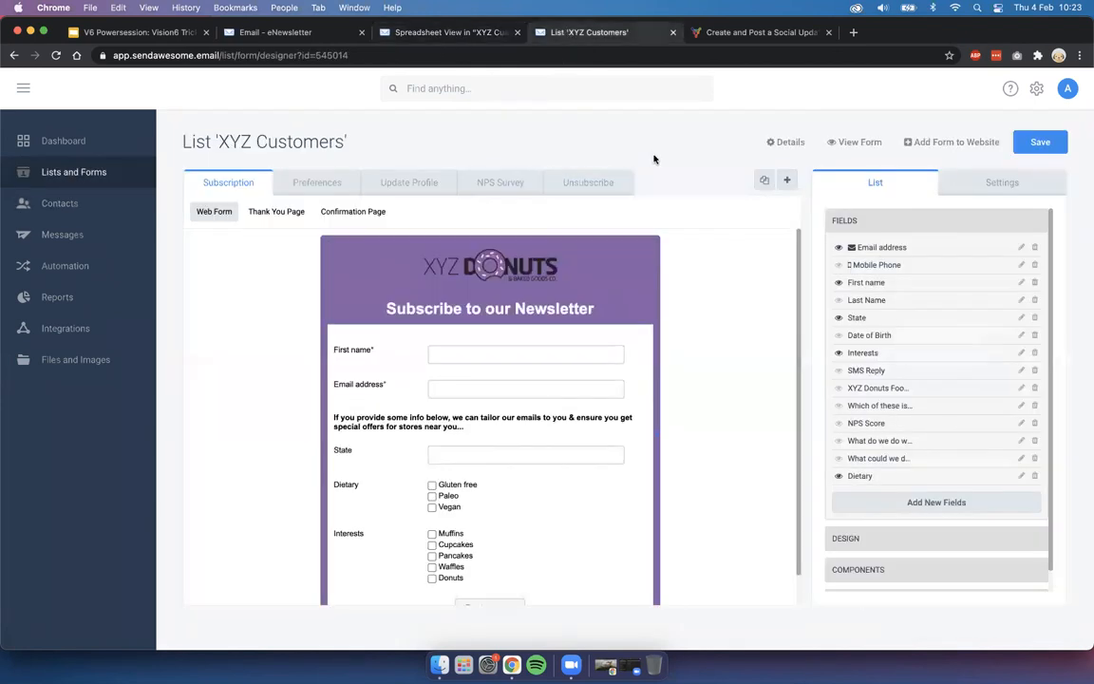
{"action": "key", "text": "super+r"}
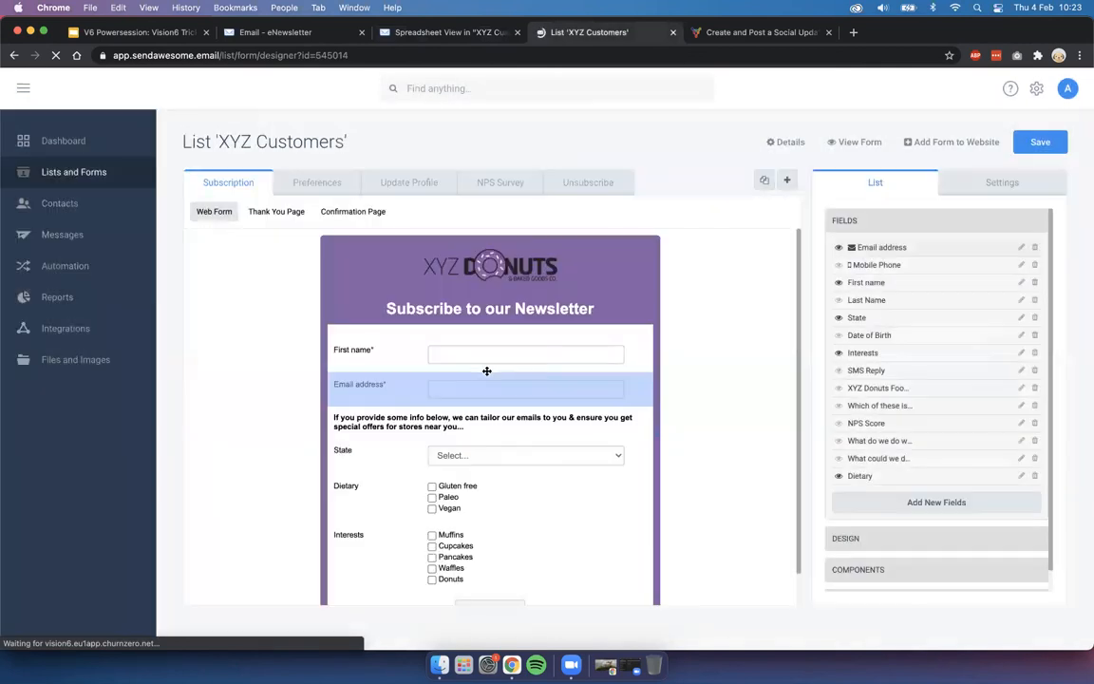
{"action": "left_click", "coordinate": [480, 453]}
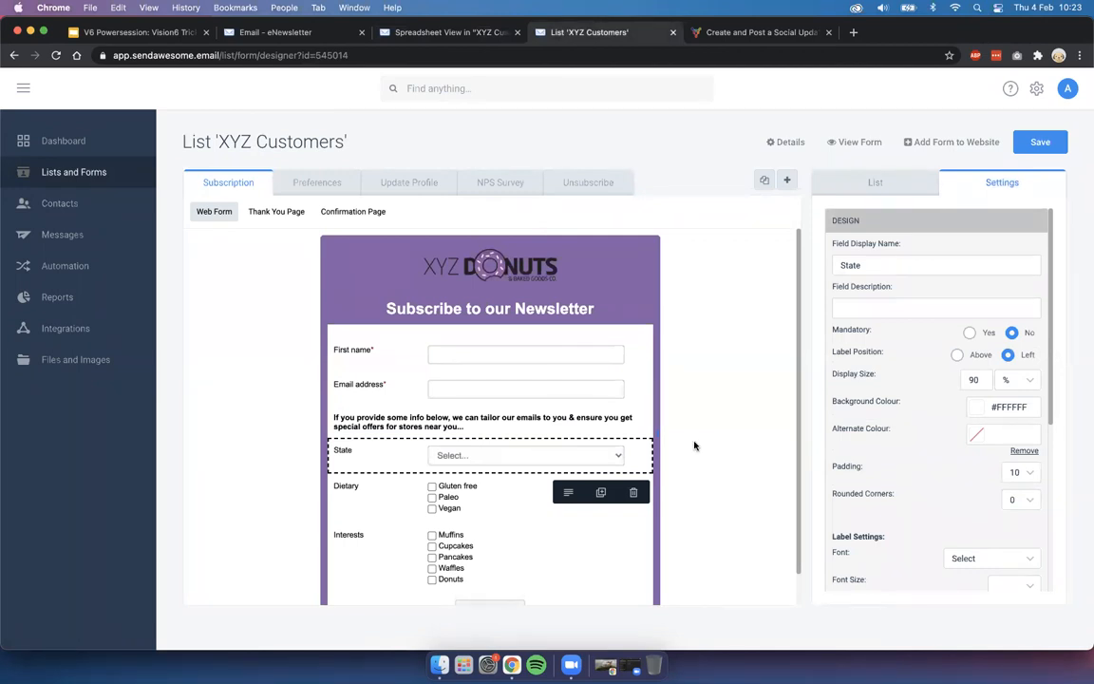
{"action": "left_click", "coordinate": [708, 413]}
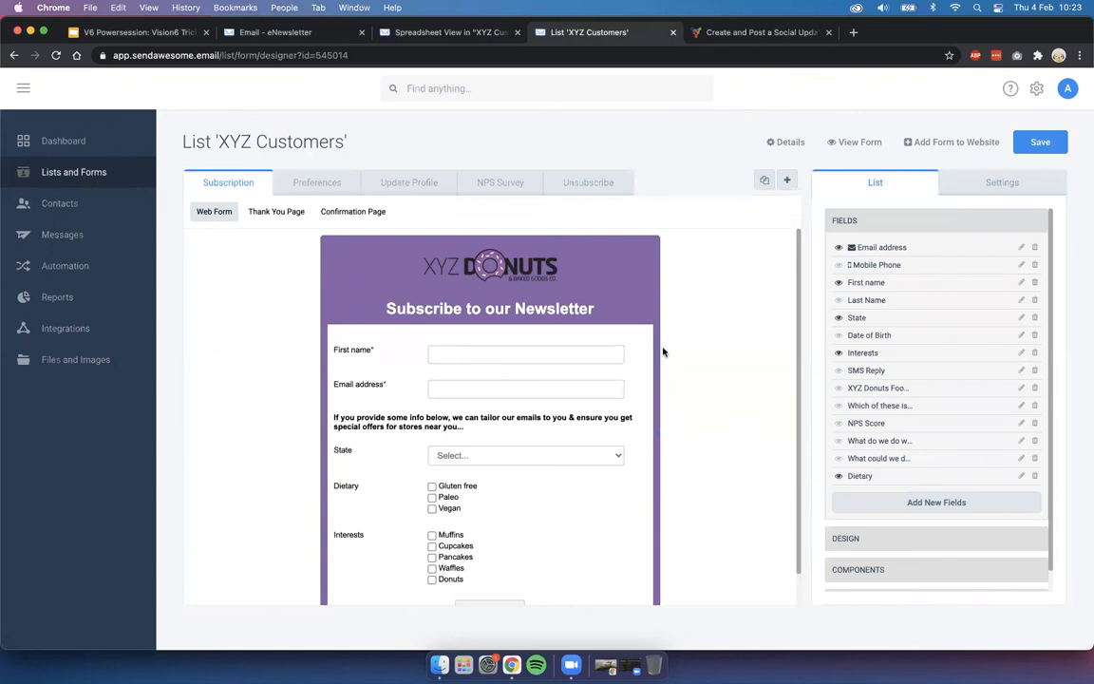
Return to the XYZ Customers spreadsheet view and close it
{"action": "left_click", "coordinate": [429, 32]}
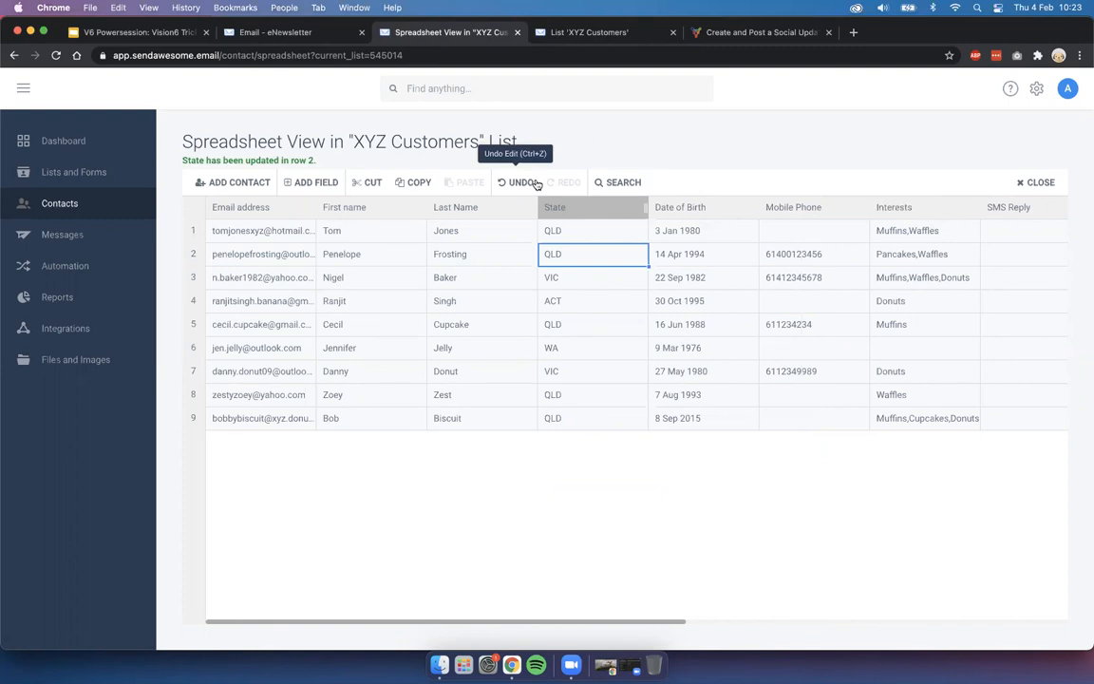
{"action": "left_click", "coordinate": [1035, 183]}
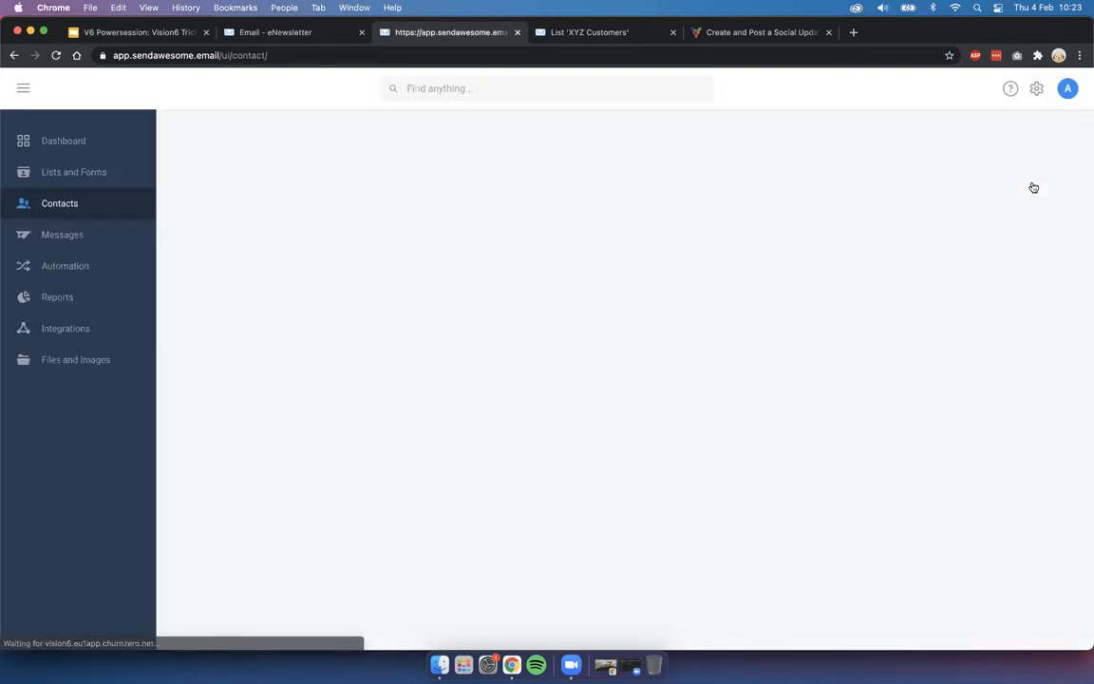